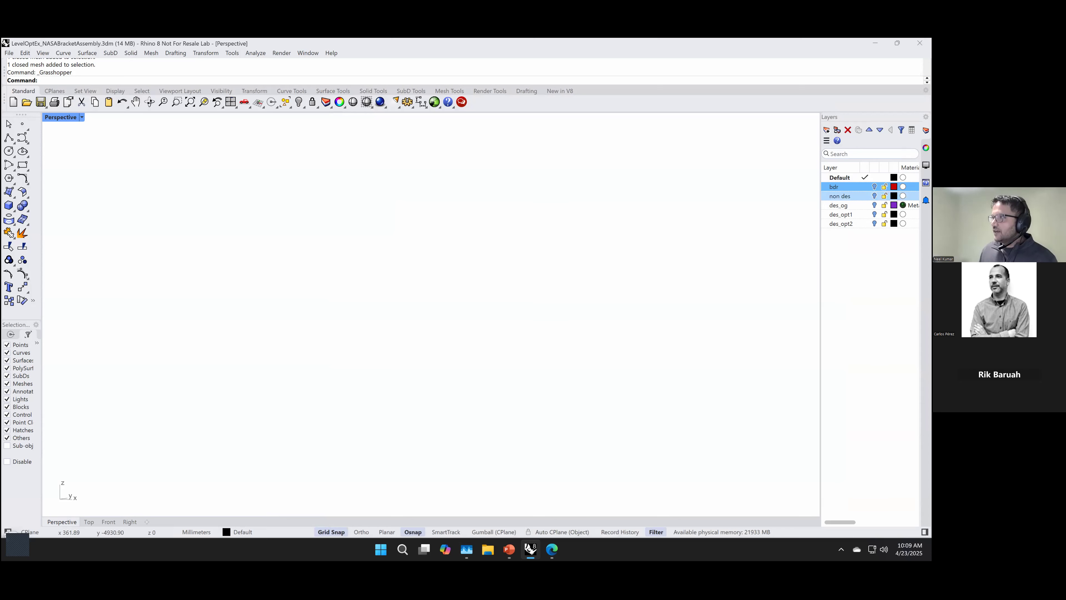
# Step: Show the non des and des_og layers, and select the bracket body and the attached box mesh in turn to inspect them
pyautogui.click(874, 196)
pyautogui.click(874, 205)
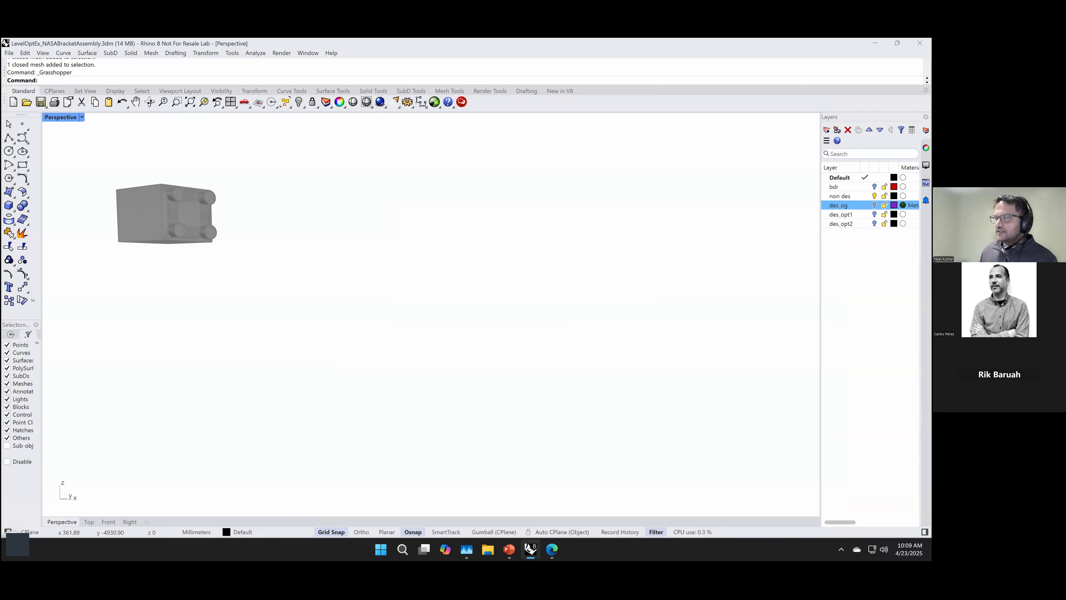
pyautogui.moveTo(445, 393); pyautogui.dragTo(432, 392, button='right')
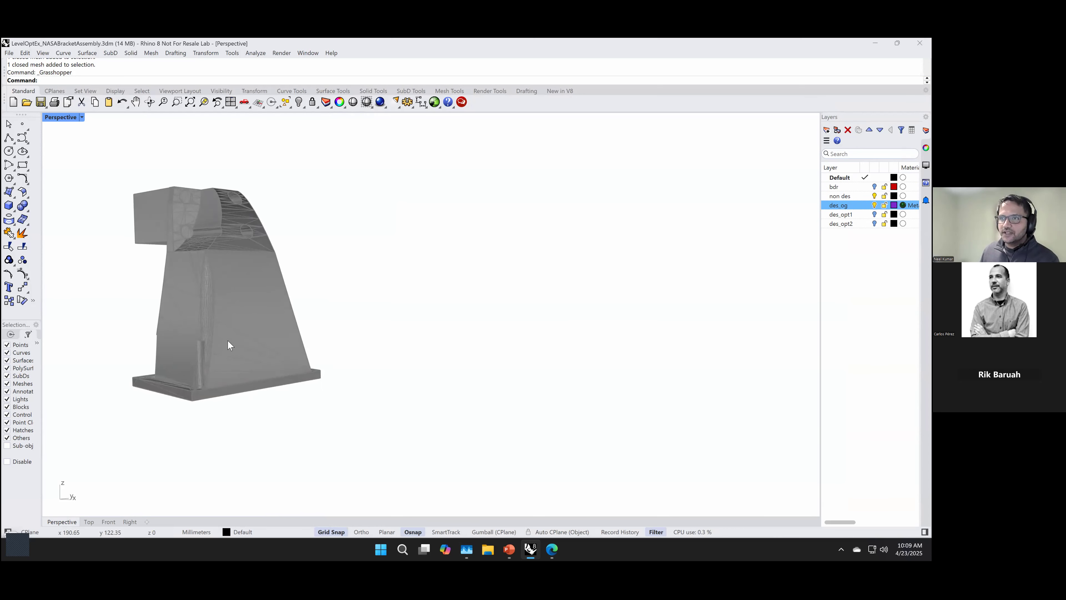
pyautogui.click(214, 339)
pyautogui.moveTo(190, 320); pyautogui.dragTo(210, 343, button='right')
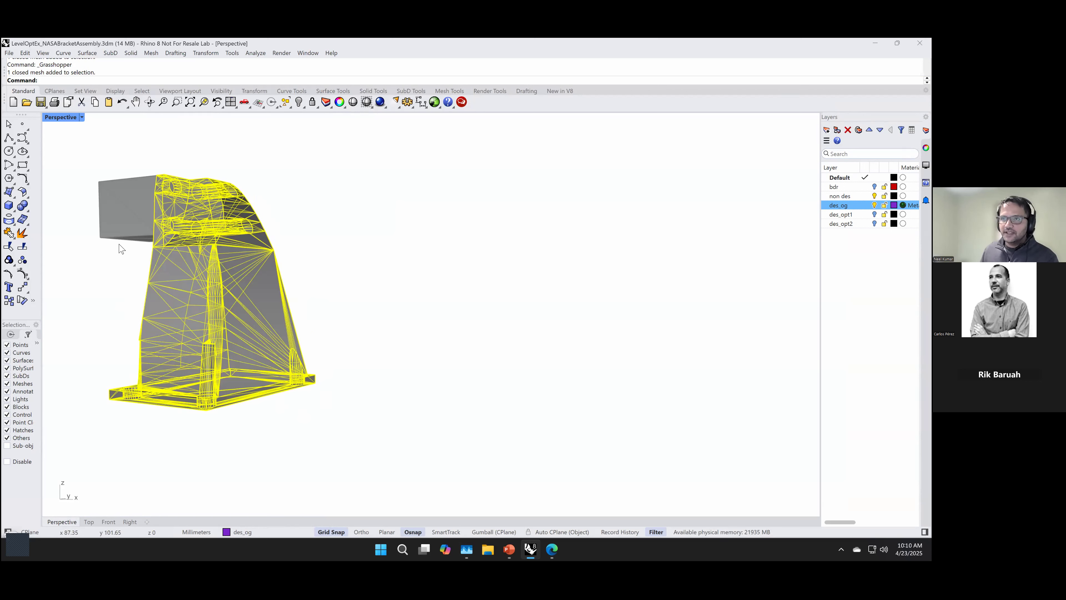
pyautogui.click(133, 223)
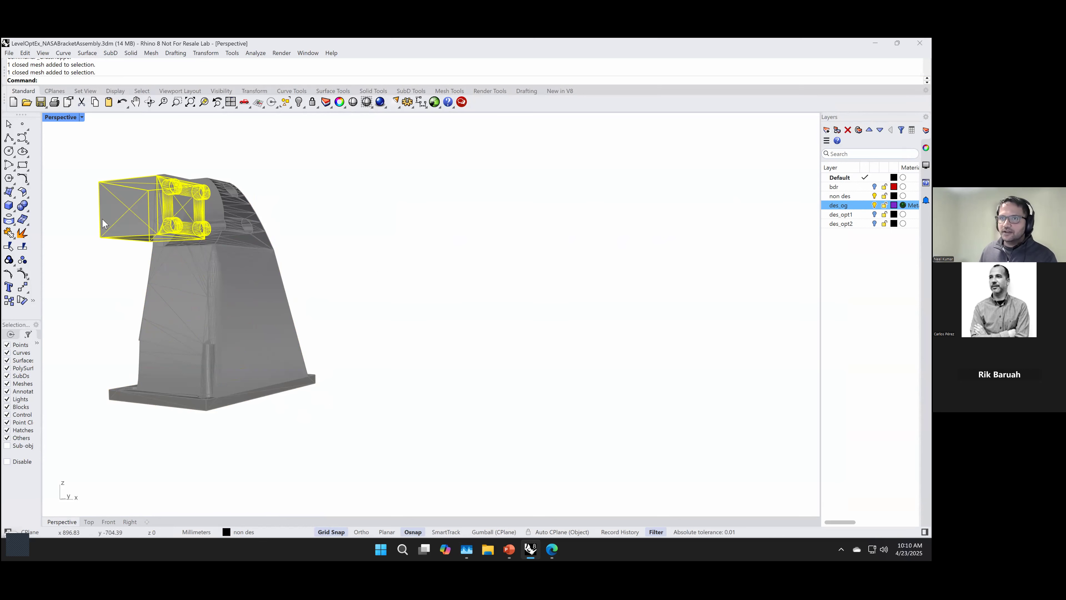
# Step: Isolate the bdr layer by showing it and hiding non des and des_og, and select its load face and base restraint meshes
pyautogui.click(835, 187)
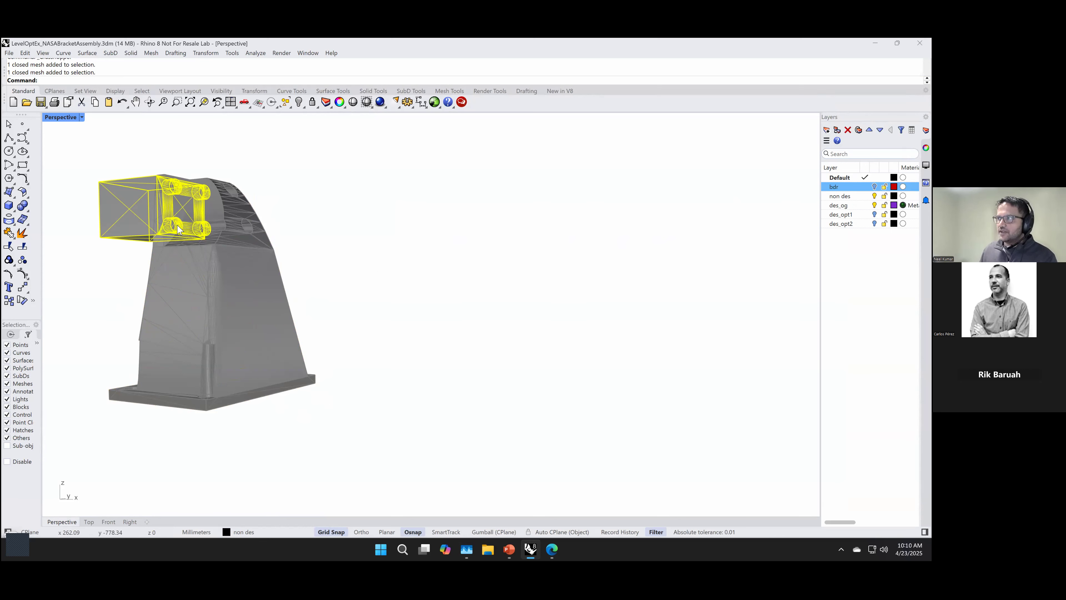
pyautogui.click(106, 269)
pyautogui.moveTo(106, 270); pyautogui.dragTo(126, 270, button='right')
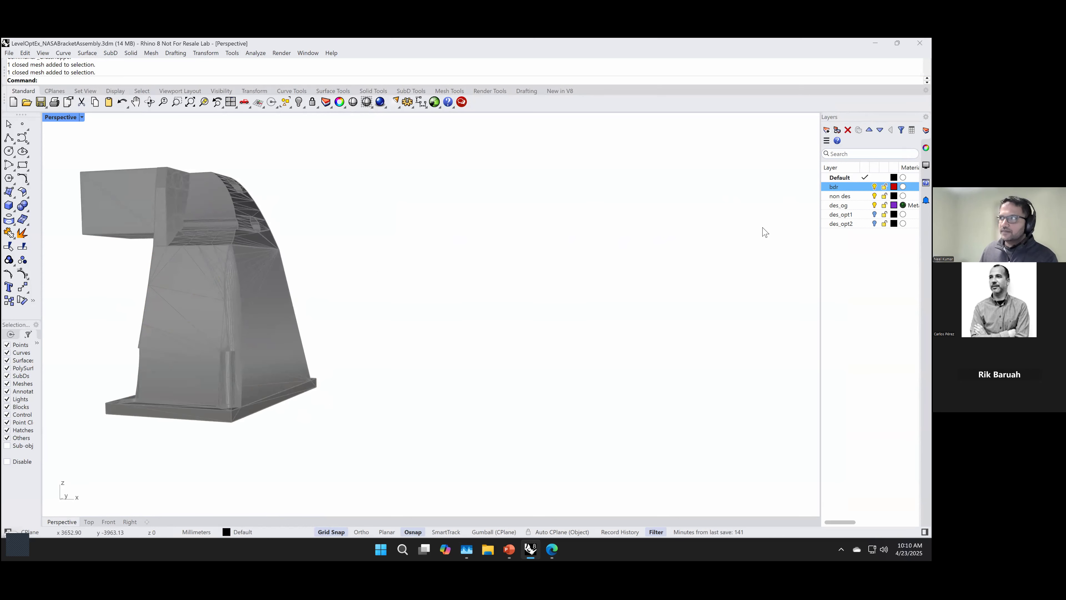
pyautogui.click(875, 196)
pyautogui.click(100, 213)
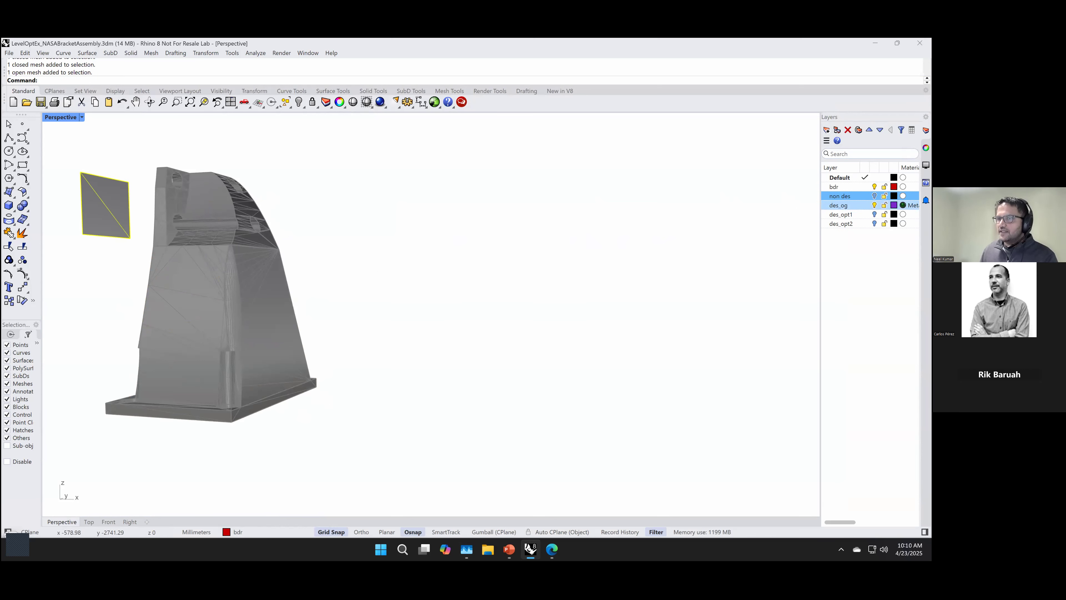
pyautogui.click(874, 205)
pyautogui.moveTo(110, 339); pyautogui.dragTo(376, 460)
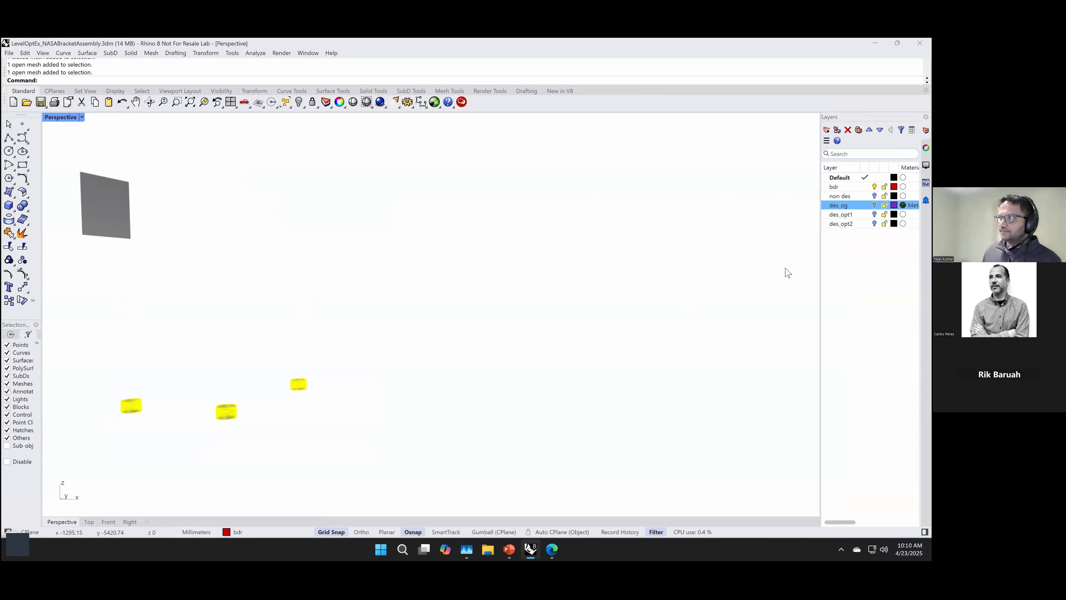
# Step: Show the non des and des_og layers again and select the bracket body to inspect it
pyautogui.click(875, 196)
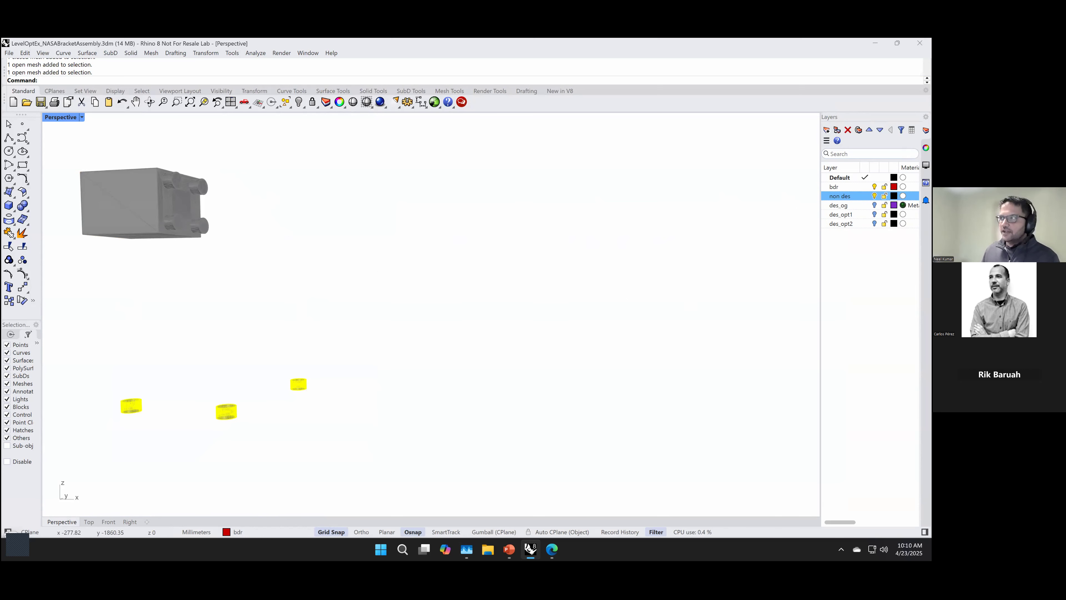
pyautogui.click(874, 205)
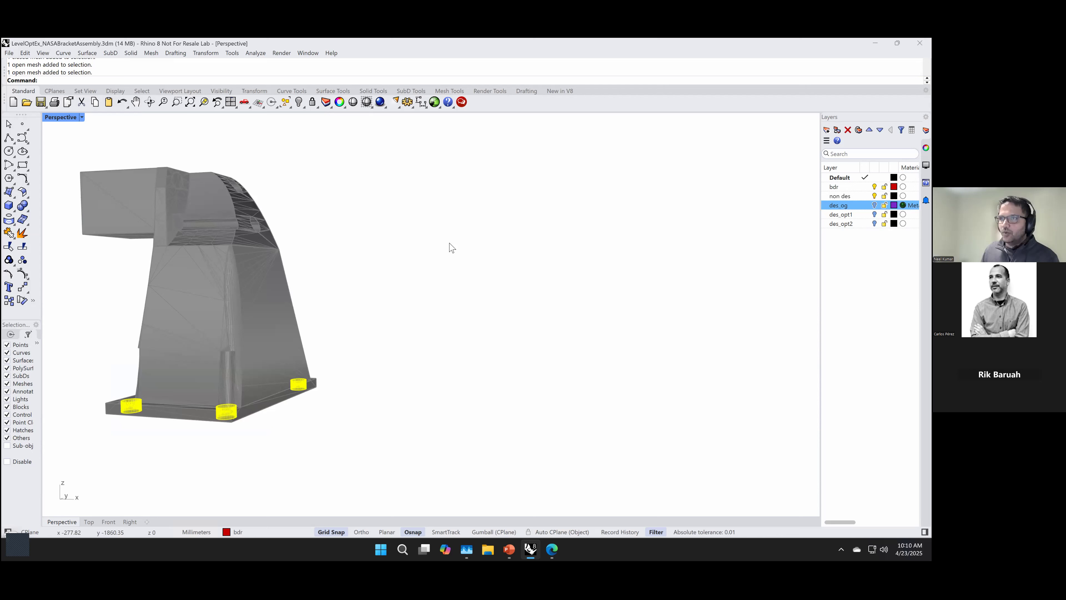
pyautogui.click(238, 309)
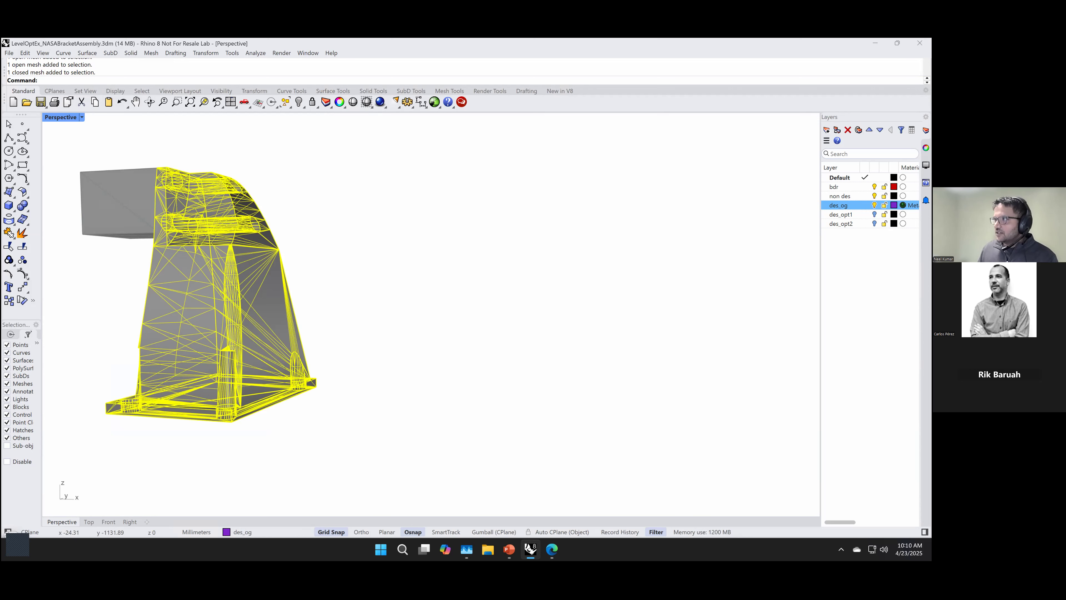
# Step: Hide the des_og, non des and bdr layers and open the Grasshopper definition
pyautogui.click(875, 205)
pyautogui.click(875, 196)
pyautogui.click(875, 186)
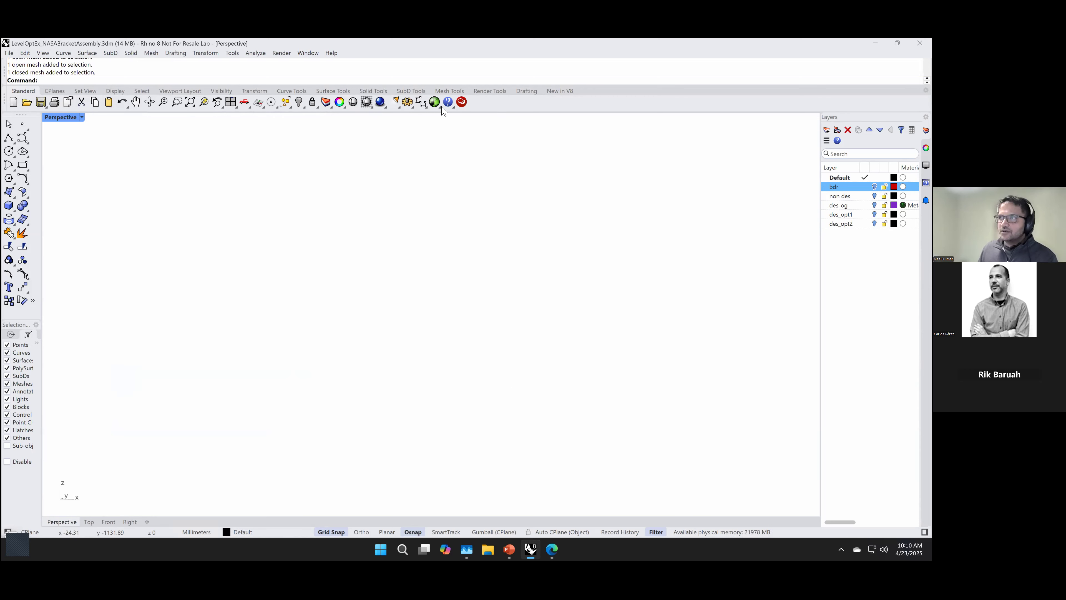
pyautogui.click(434, 101)
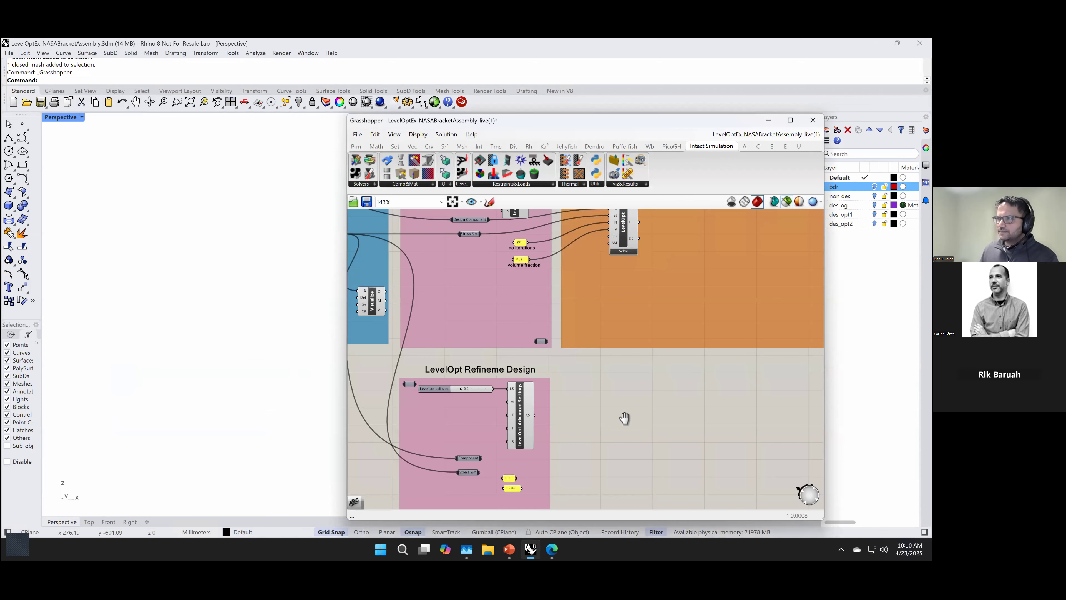
# Step: Look over the definition from the LevelOpt refinement group to the Intact.Simulation Stress Solver Setup group
pyautogui.moveTo(625, 419); pyautogui.dragTo(669, 467, button='right')
pyautogui.scroll(-1, 537, 370)
pyautogui.moveTo(537, 369); pyautogui.dragTo(697, 413, button='right')
pyautogui.click(742, 359)
pyautogui.press('Delete')
pyautogui.moveTo(532, 408); pyautogui.dragTo(581, 432, button='right')
pyautogui.scroll(1, 627, 398)
pyautogui.scroll(1, 581, 432)
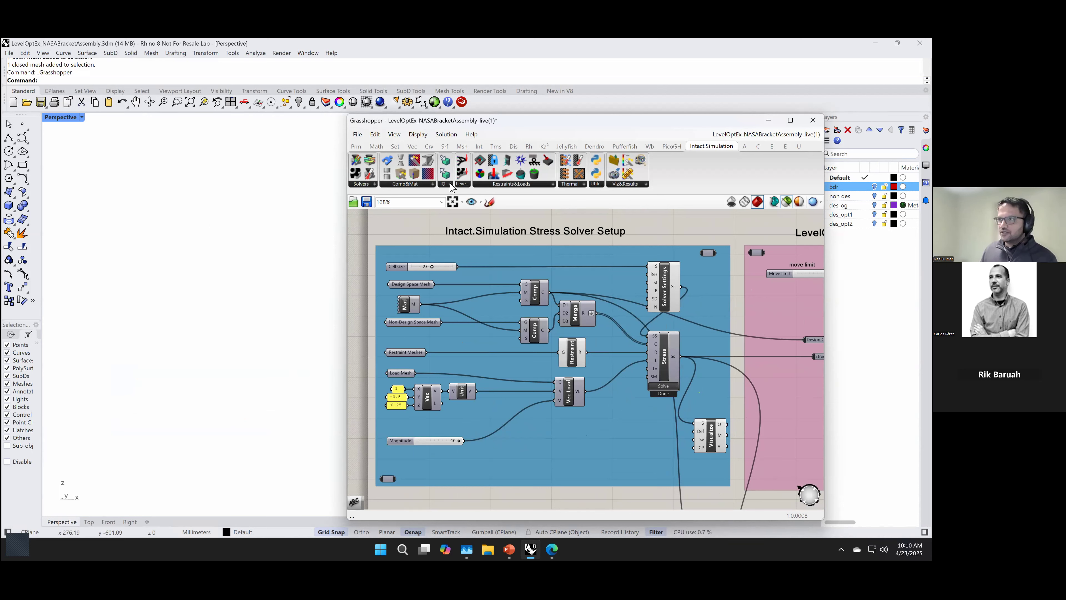
# Step: Review the Intact.Simulation component categories: solvers, components and materials, IO, LevelOpt, restraints and loads, thermal, utilities, and visualization and results
pyautogui.click(364, 187)
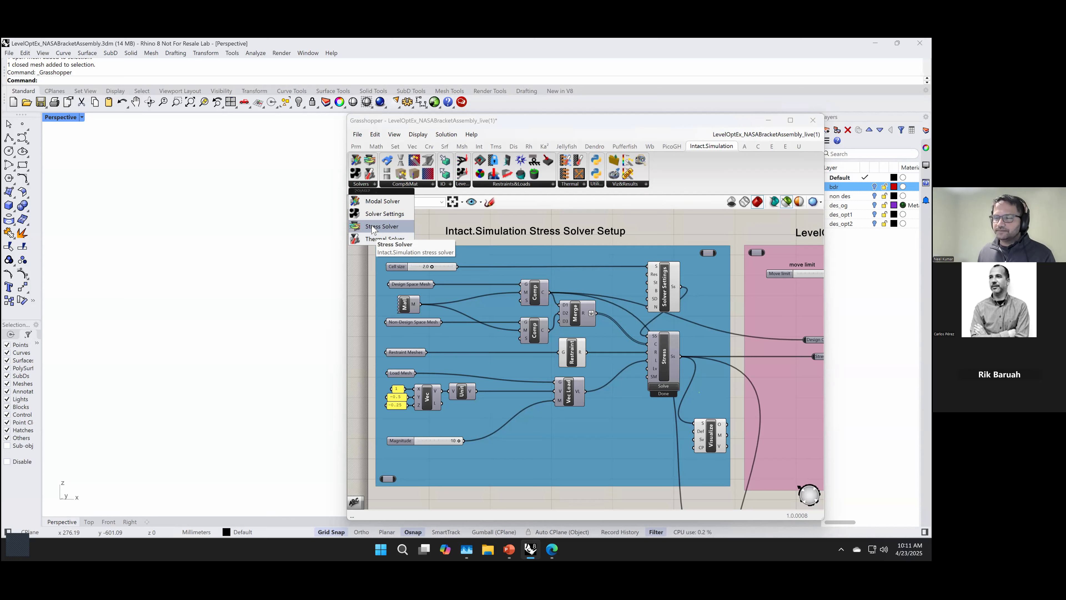
pyautogui.click(425, 186)
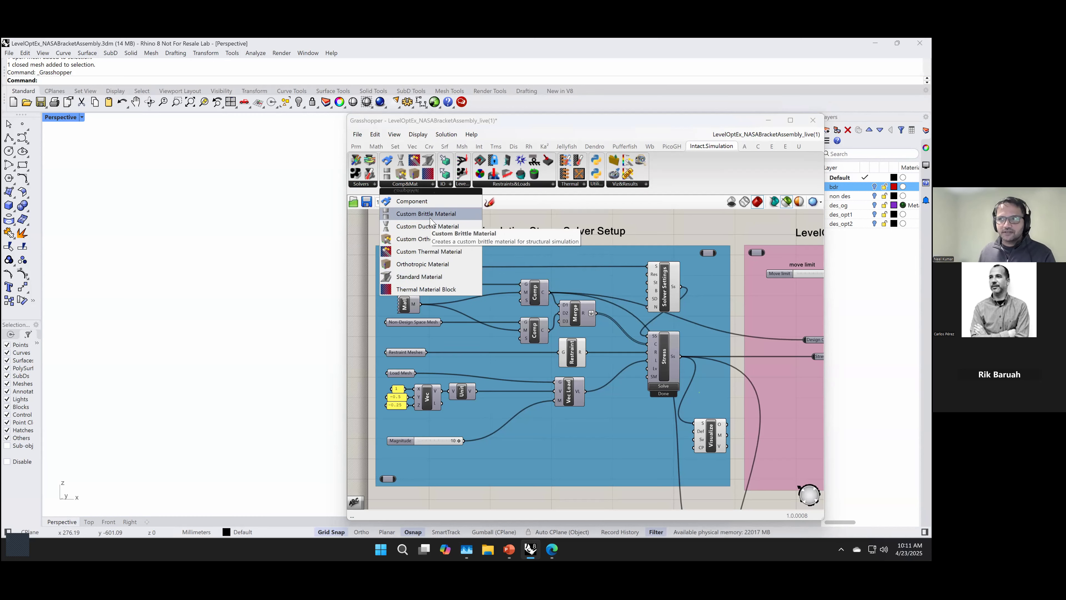
pyautogui.click(442, 185)
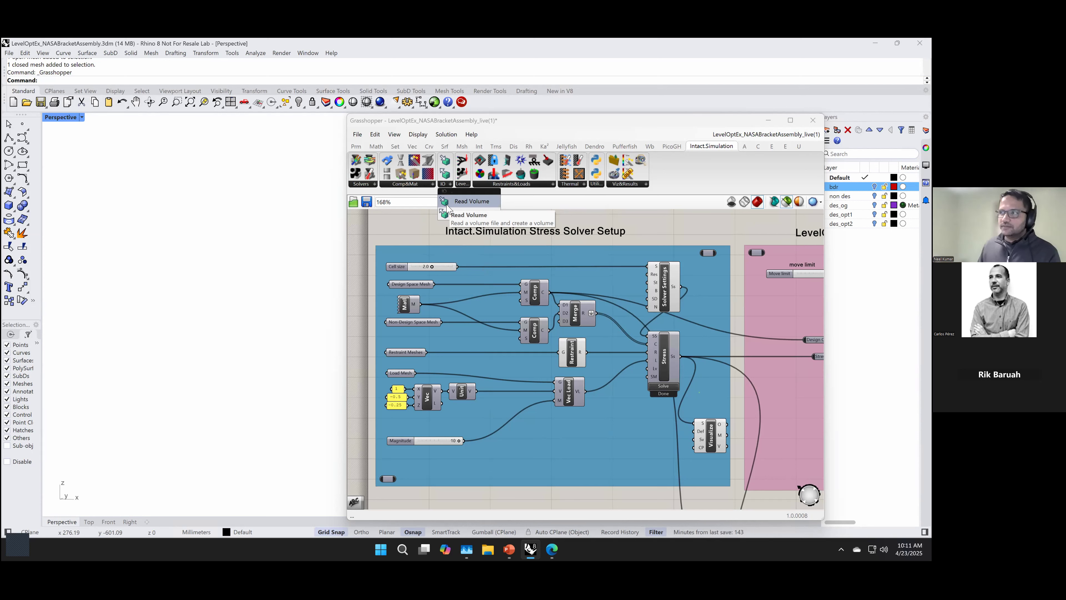
pyautogui.click(463, 184)
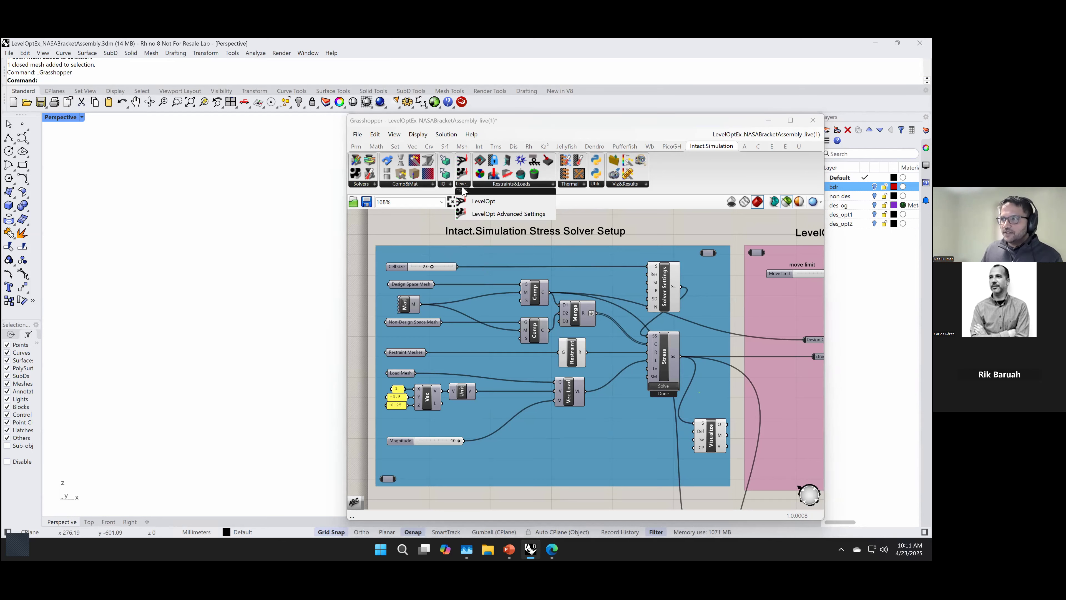
pyautogui.click(502, 185)
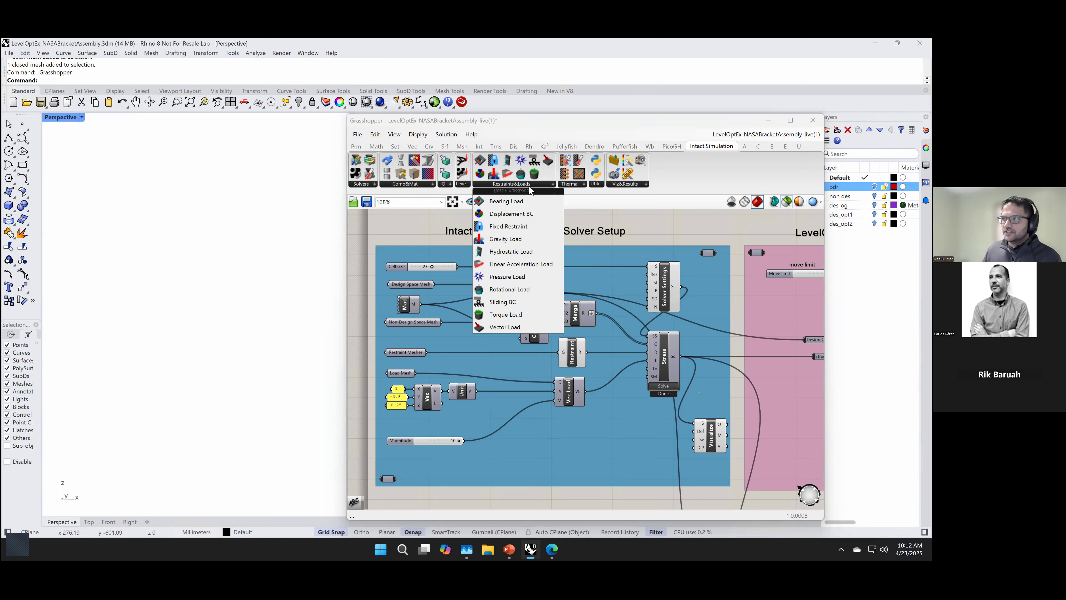
pyautogui.click(574, 185)
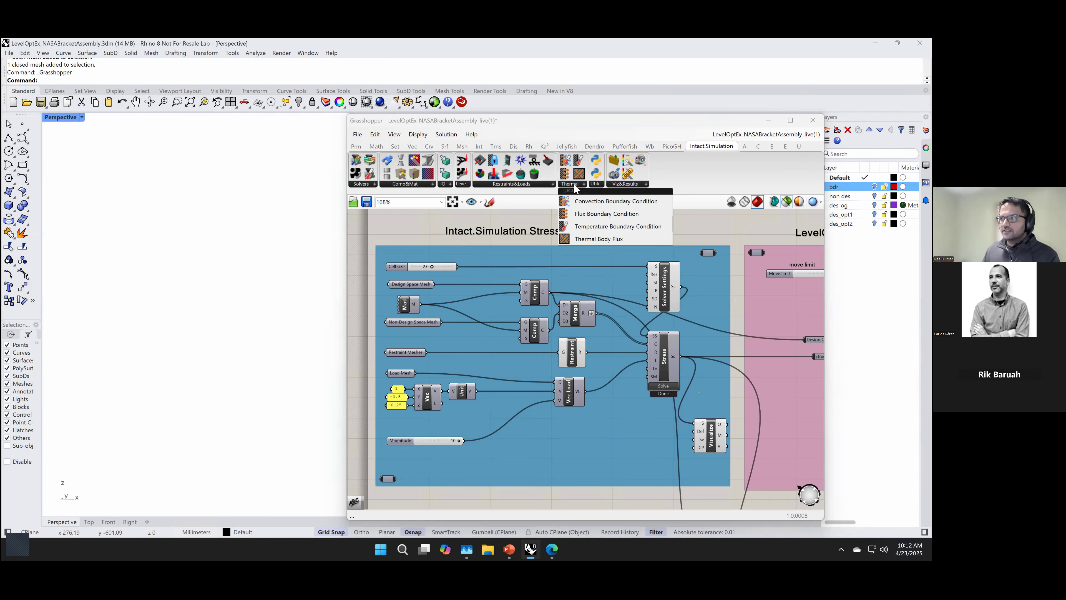
pyautogui.click(598, 186)
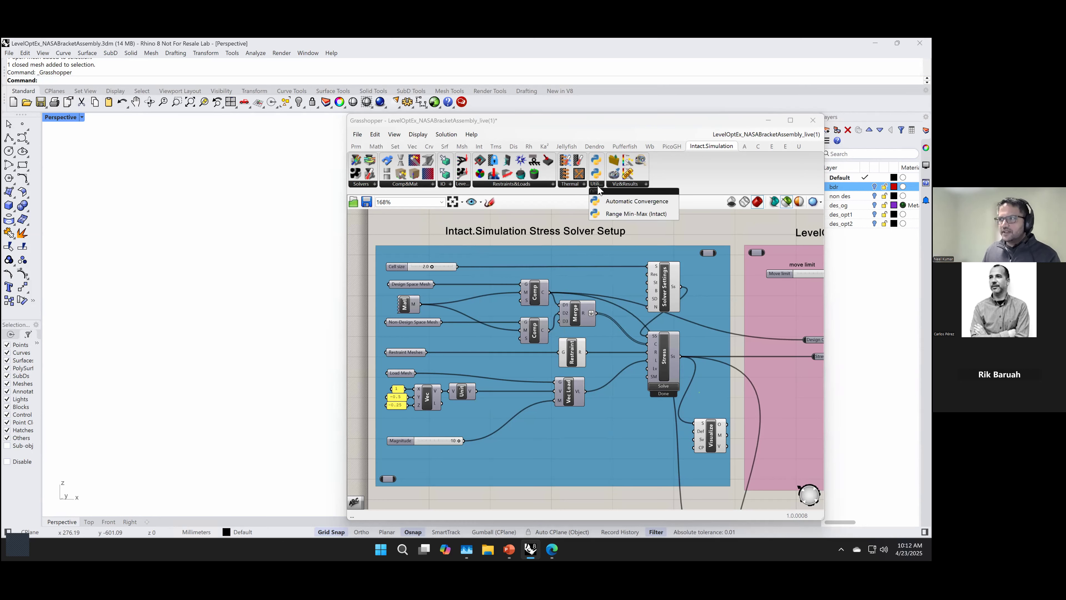
pyautogui.click(618, 187)
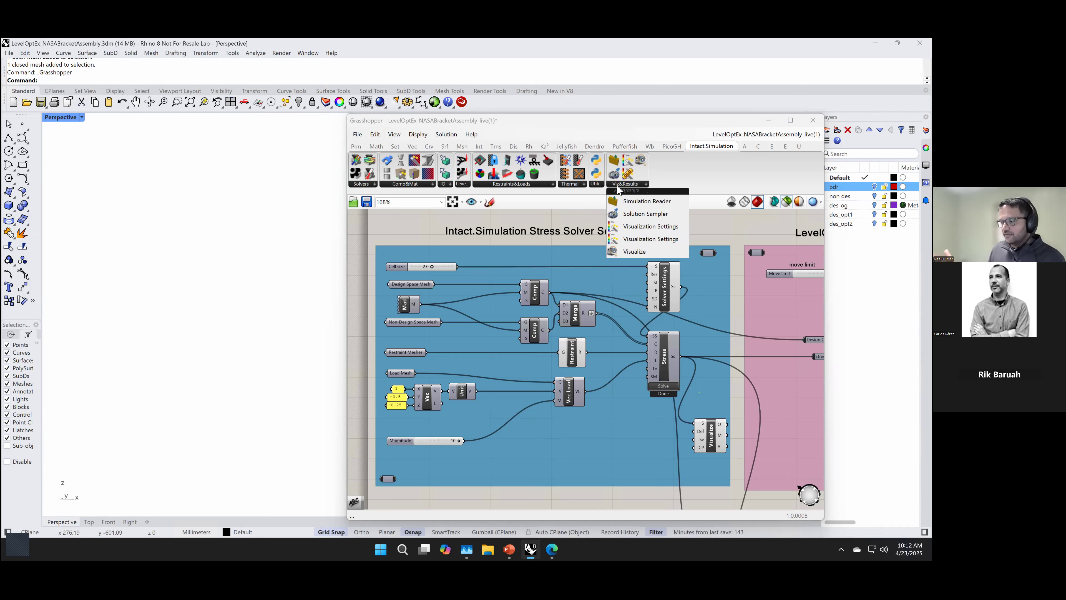
pyautogui.click(528, 236)
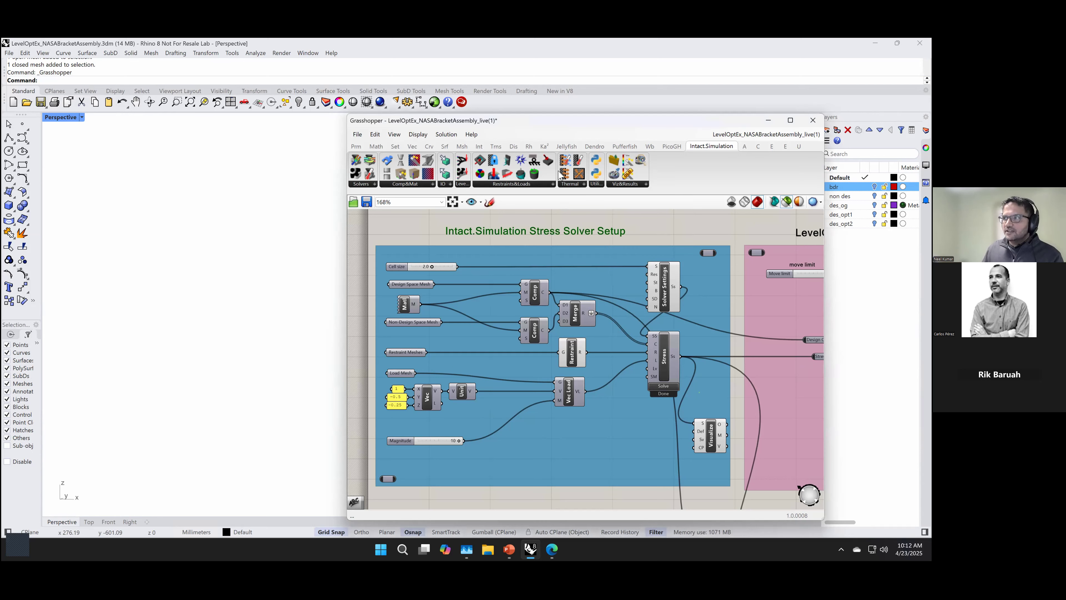
pyautogui.click(463, 185)
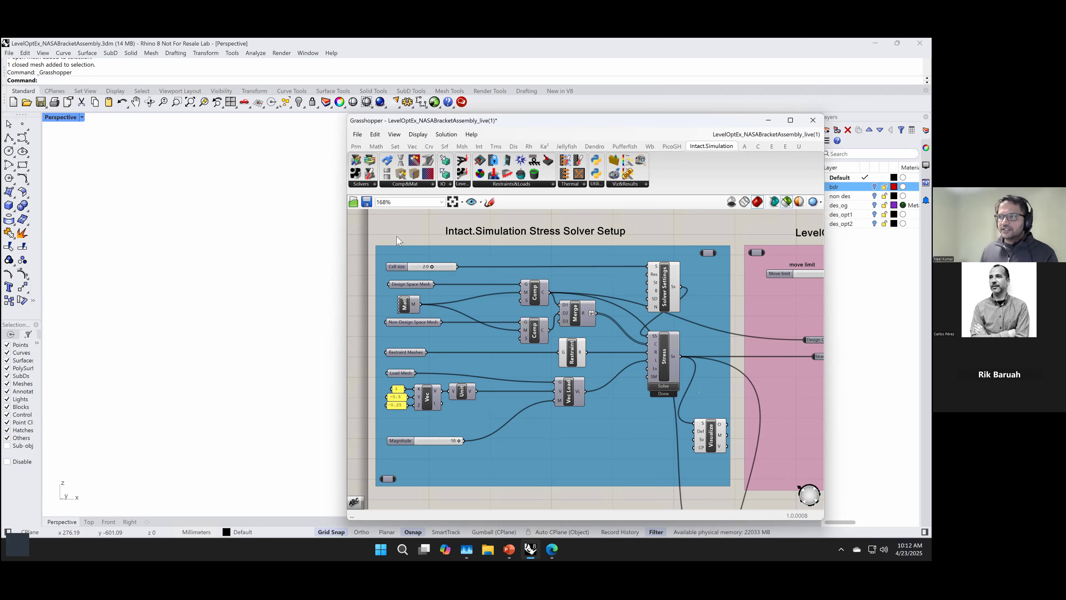
pyautogui.scroll(-1, 397, 237)
pyautogui.scroll(1, 397, 236)
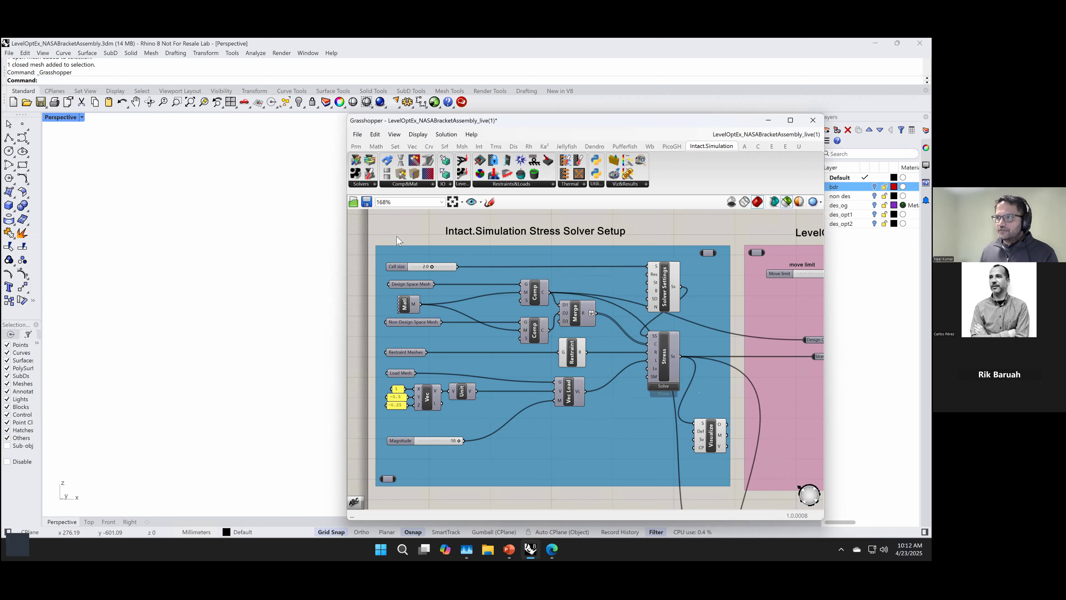
pyautogui.moveTo(397, 237); pyautogui.dragTo(405, 245, button='right')
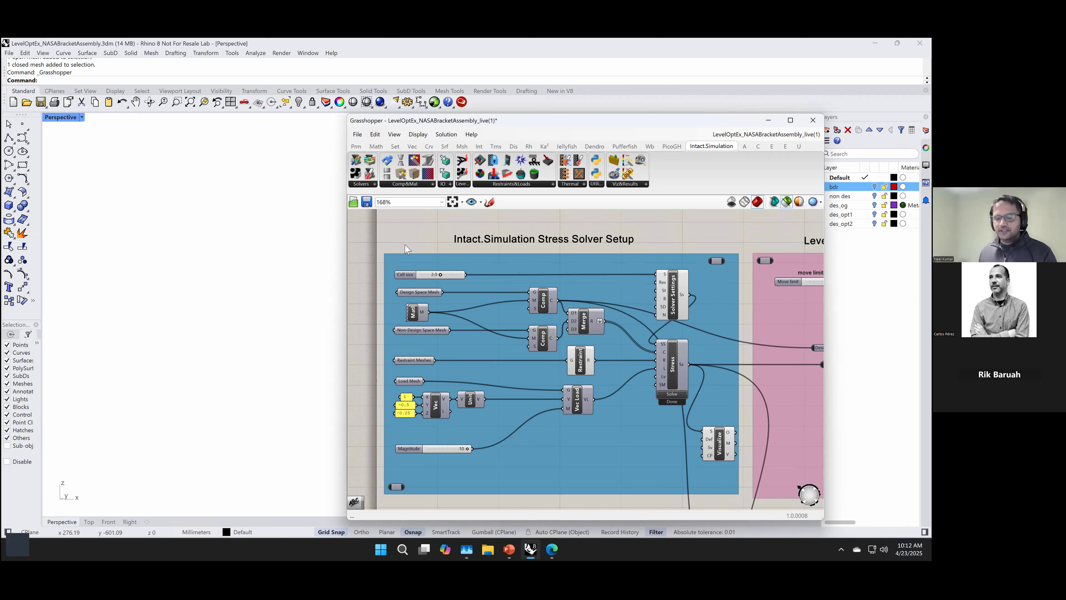
pyautogui.moveTo(555, 299)
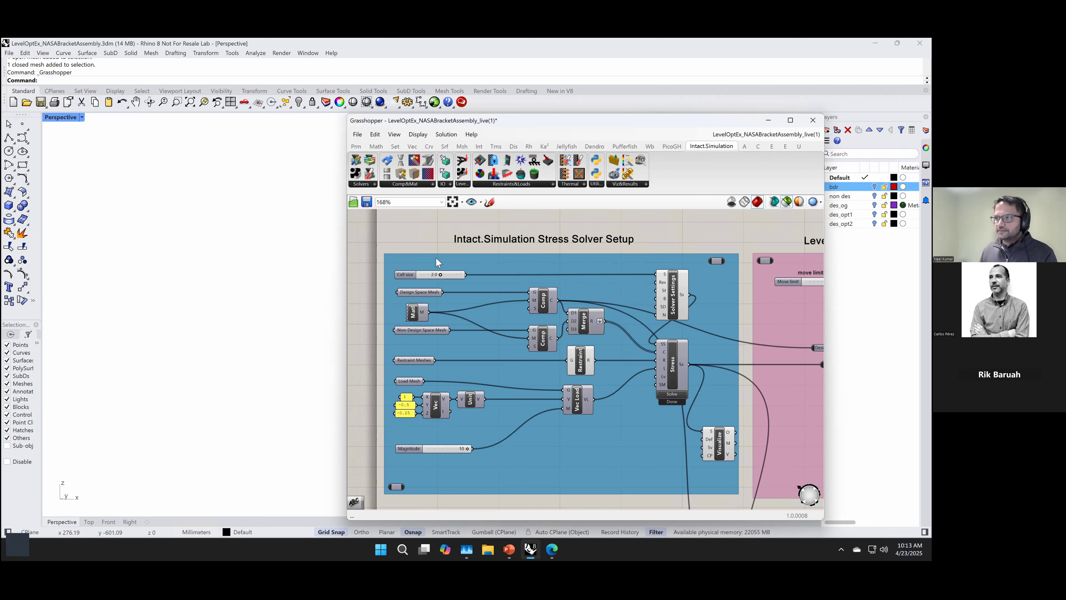
pyautogui.moveTo(431, 244); pyautogui.dragTo(430, 235, button='right')
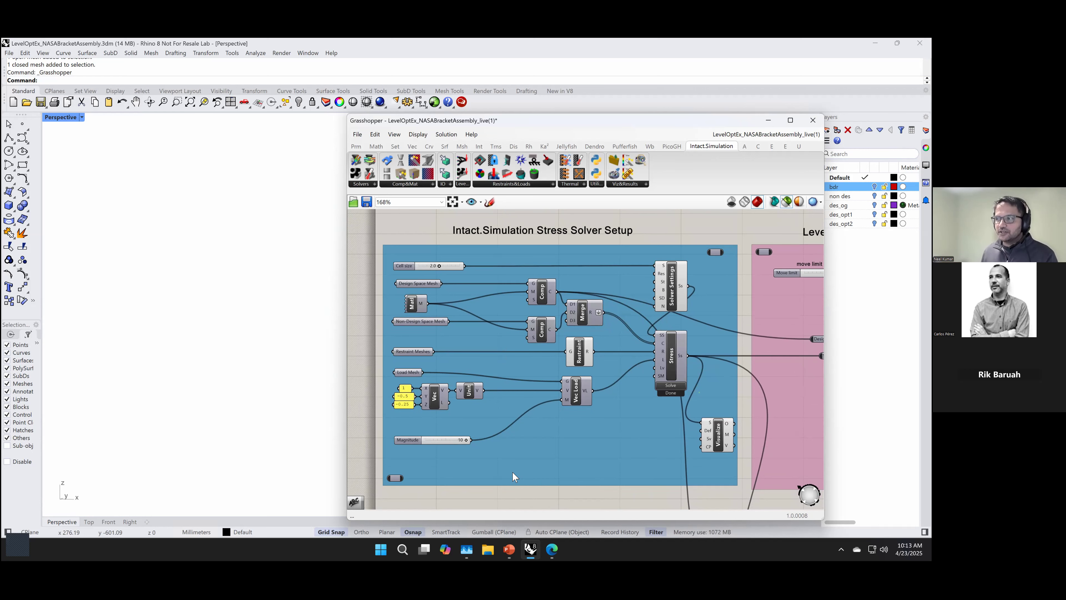
pyautogui.scroll(2, 490, 461)
pyautogui.scroll(-1, 488, 461)
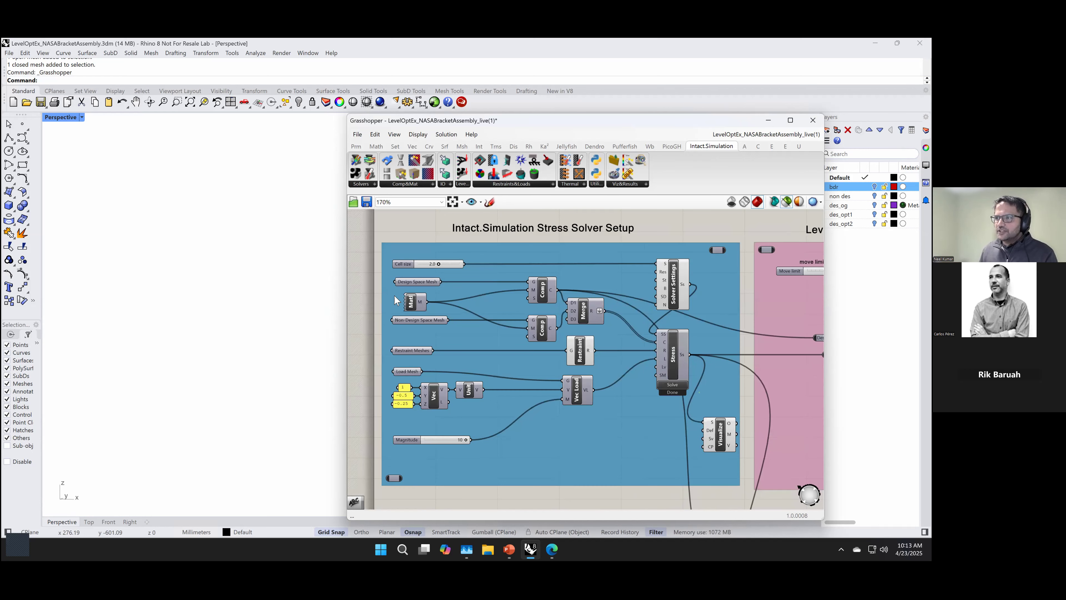
# Step: Preview the Stress solver's inputs by selecting the solver, then the Design Space, Non-Design Space, Restraint and Load mesh parameters
pyautogui.scroll(1, 394, 295)
pyautogui.click(714, 371)
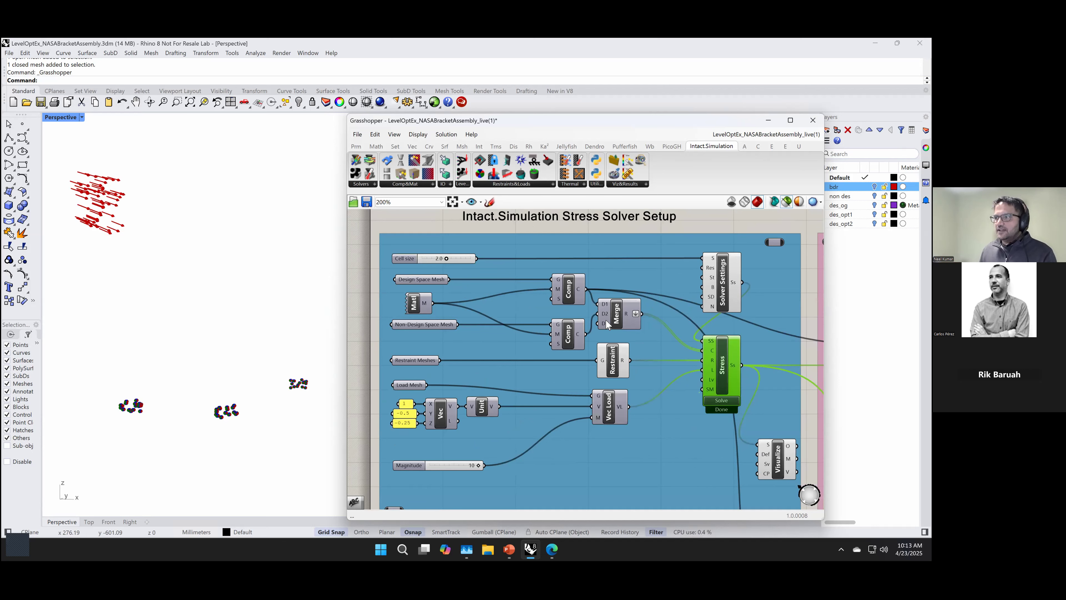
pyautogui.click(428, 278)
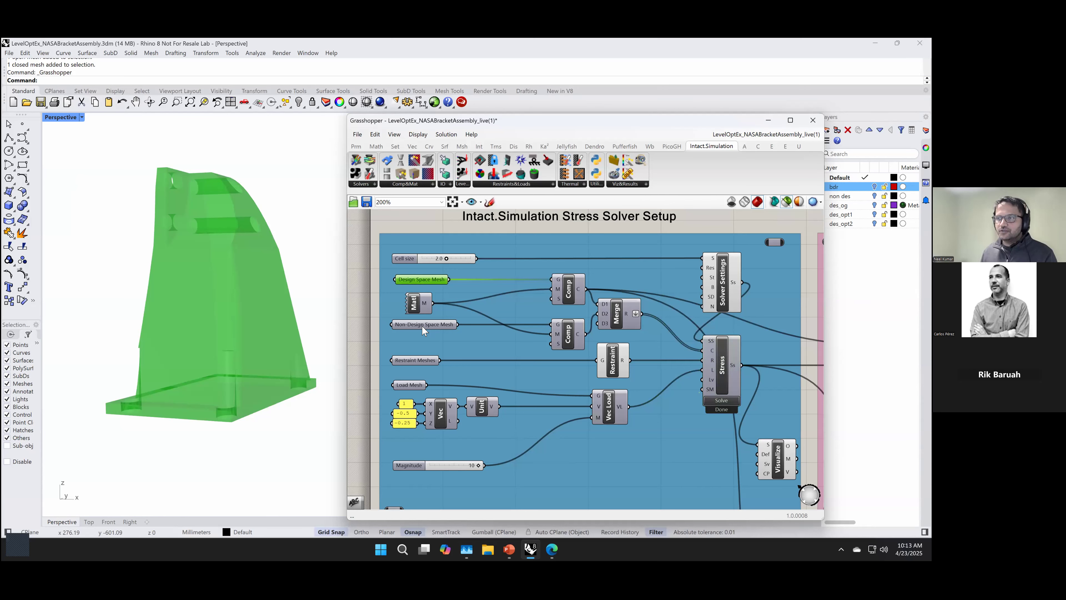
pyautogui.keyDown('shift'); pyautogui.click(421, 325); pyautogui.keyUp('shift')
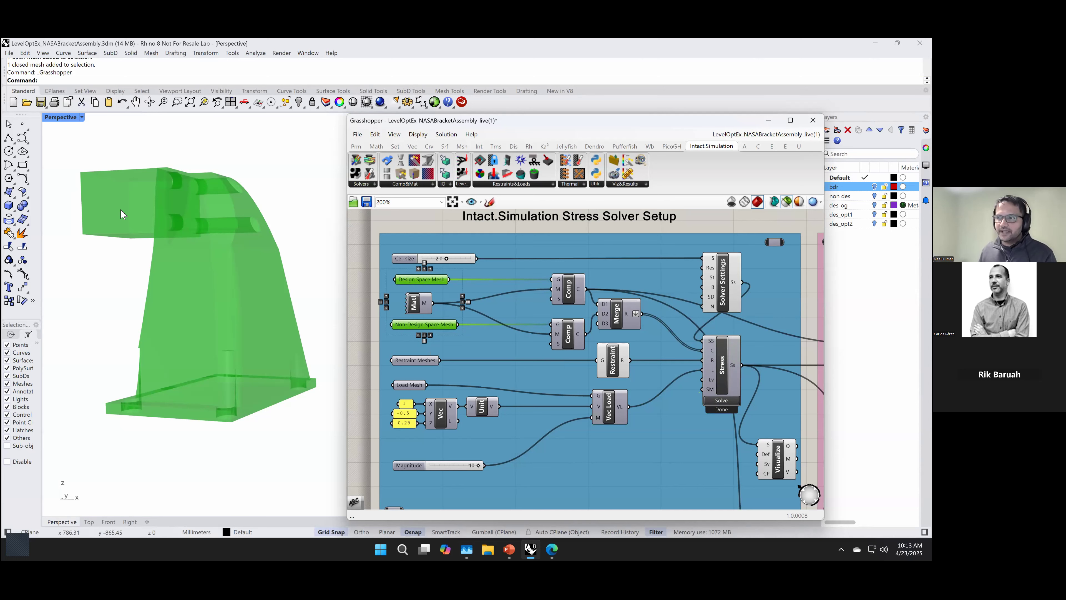
pyautogui.click(417, 360)
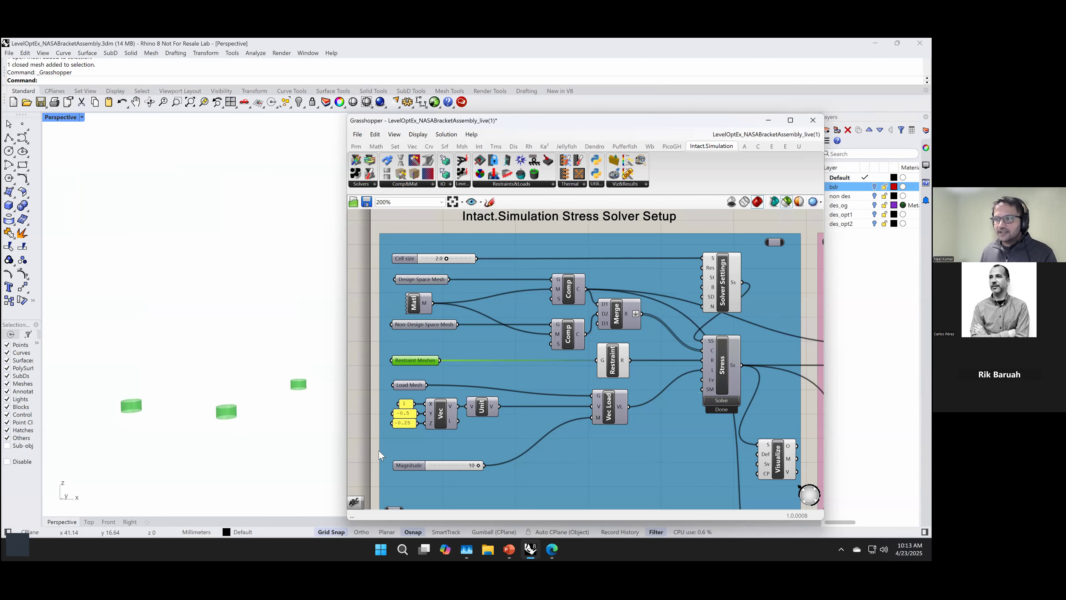
pyautogui.click(407, 386)
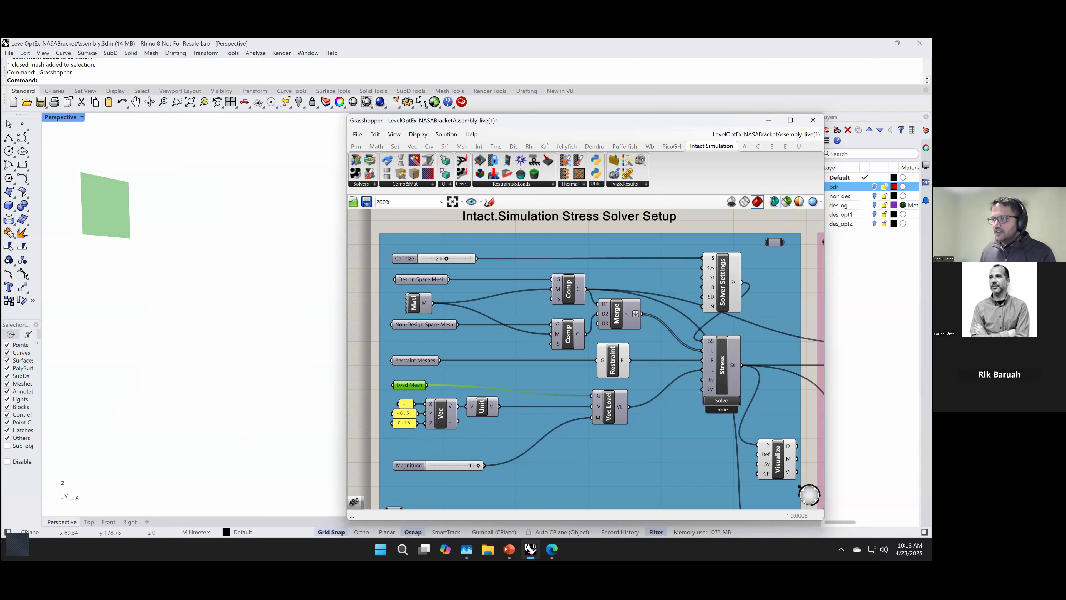
pyautogui.click(465, 402)
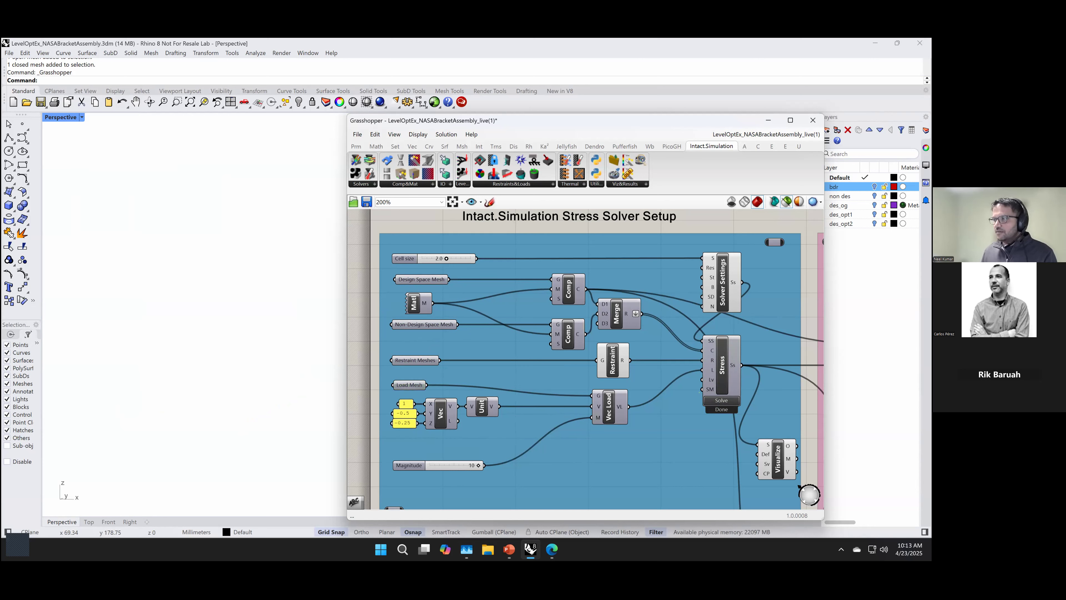
# Step: Solve the Stress component in the Intact.Simulation Stress Solver Setup group after reviewing its Solver Settings and Cell size inputs
pyautogui.moveTo(743, 415); pyautogui.dragTo(647, 418, button='right')
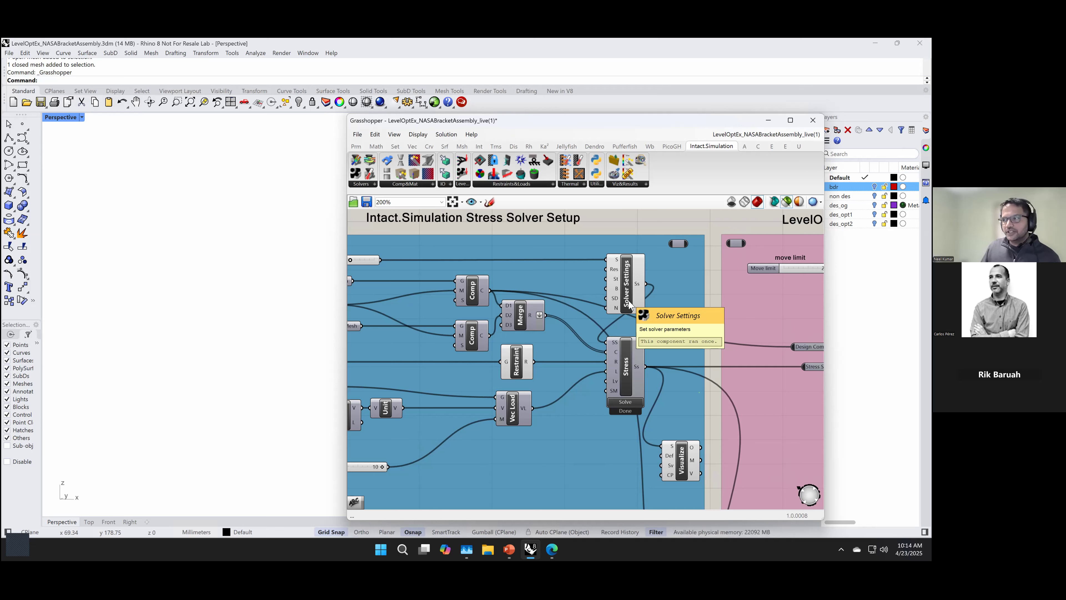
pyautogui.scroll(-1, 573, 272)
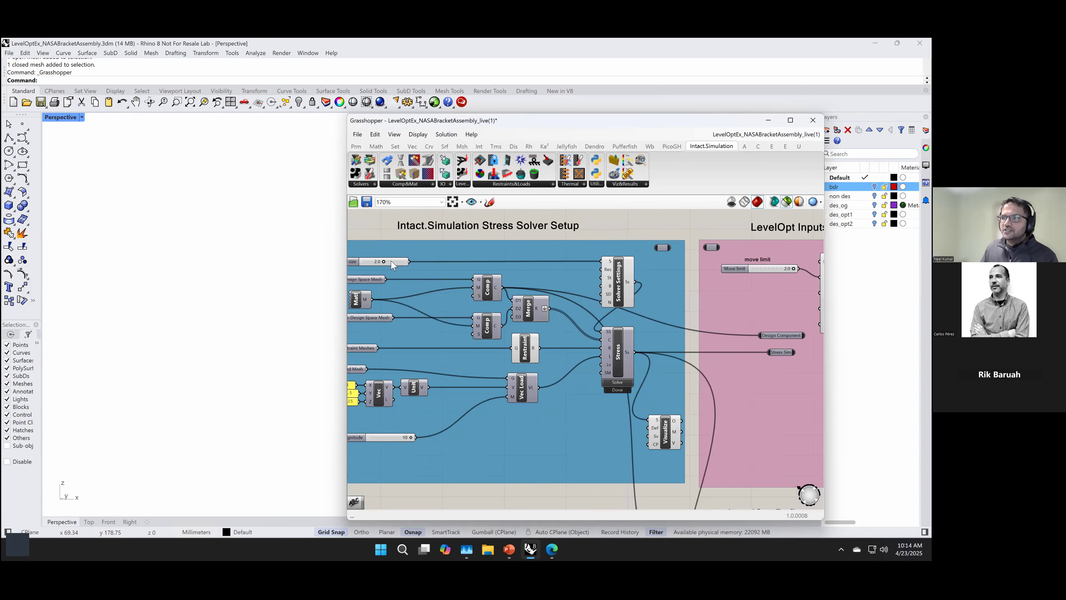
pyautogui.moveTo(380, 233); pyautogui.dragTo(408, 240, button='right')
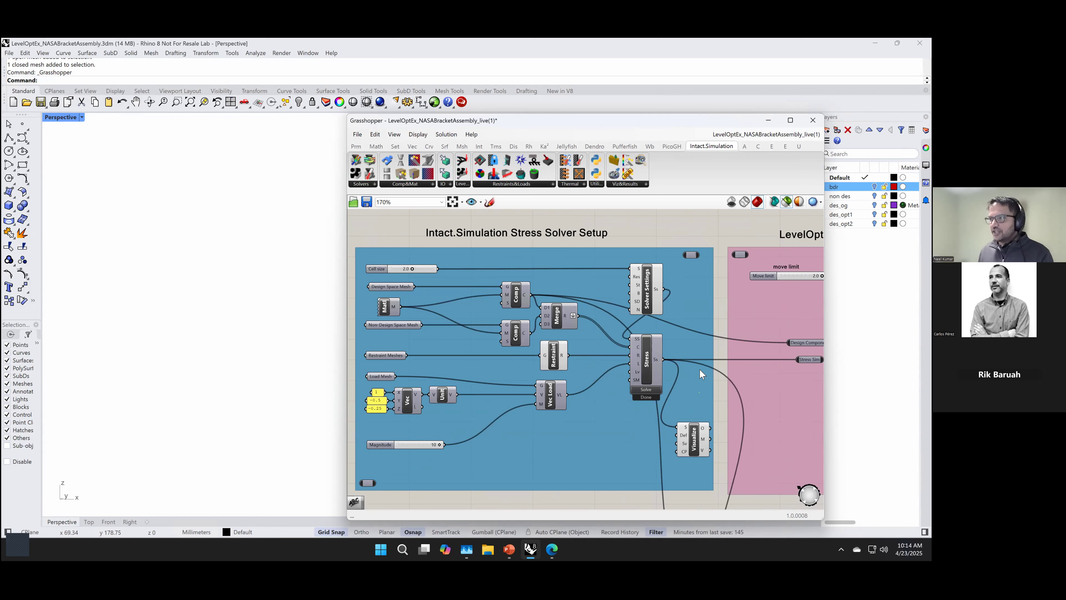
pyautogui.moveTo(714, 350); pyautogui.dragTo(632, 315, button='right')
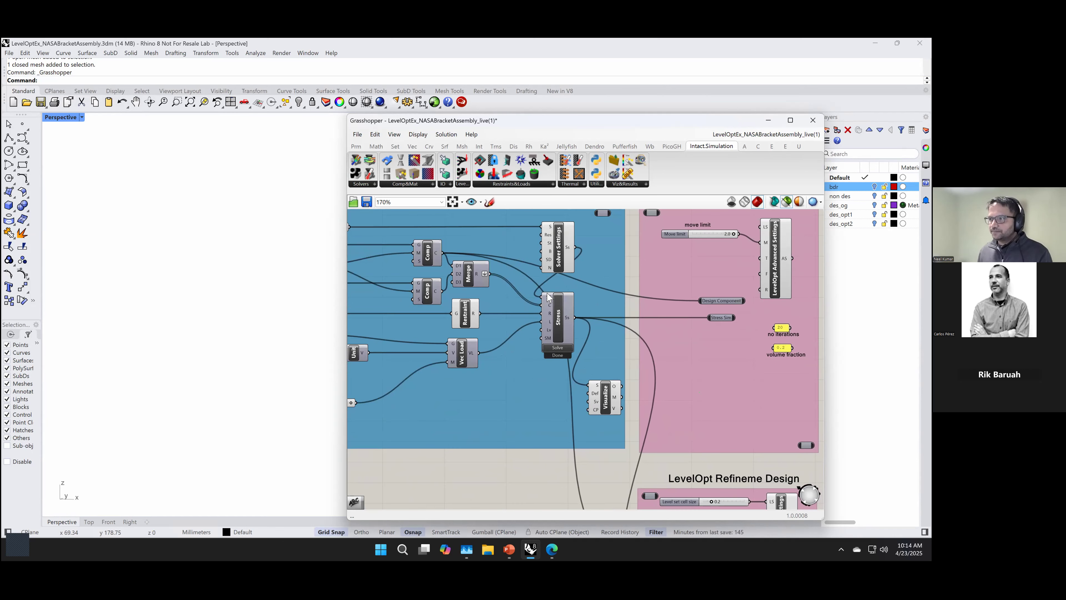
pyautogui.scroll(2, 601, 339)
pyautogui.scroll(1, 565, 368)
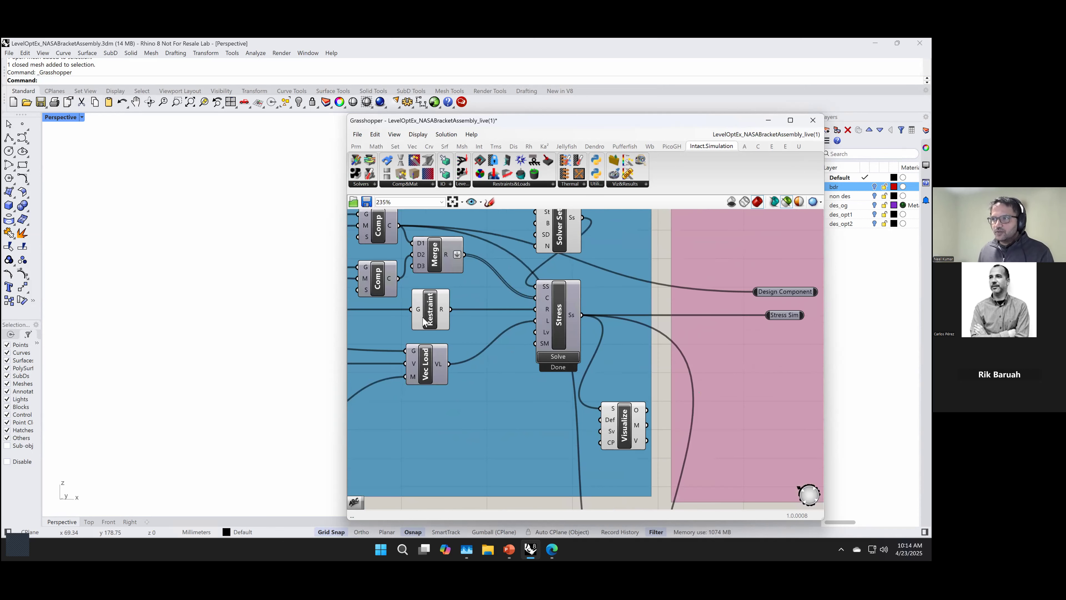
pyautogui.click(561, 357)
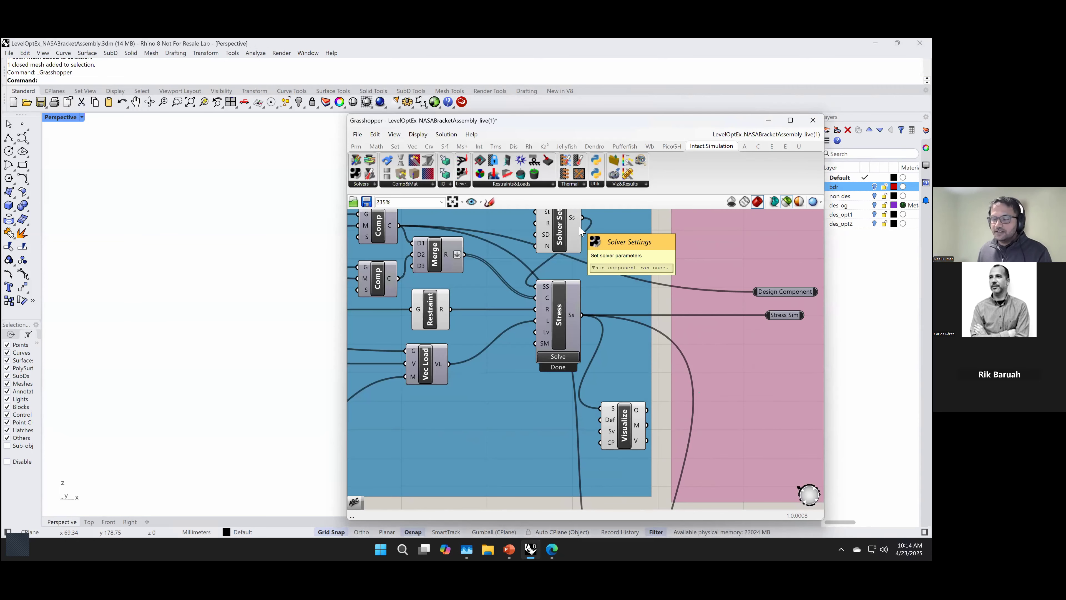
# Step: Preview the Visualize component's stress plot on the bracket and inspect it up close
pyautogui.click(626, 428)
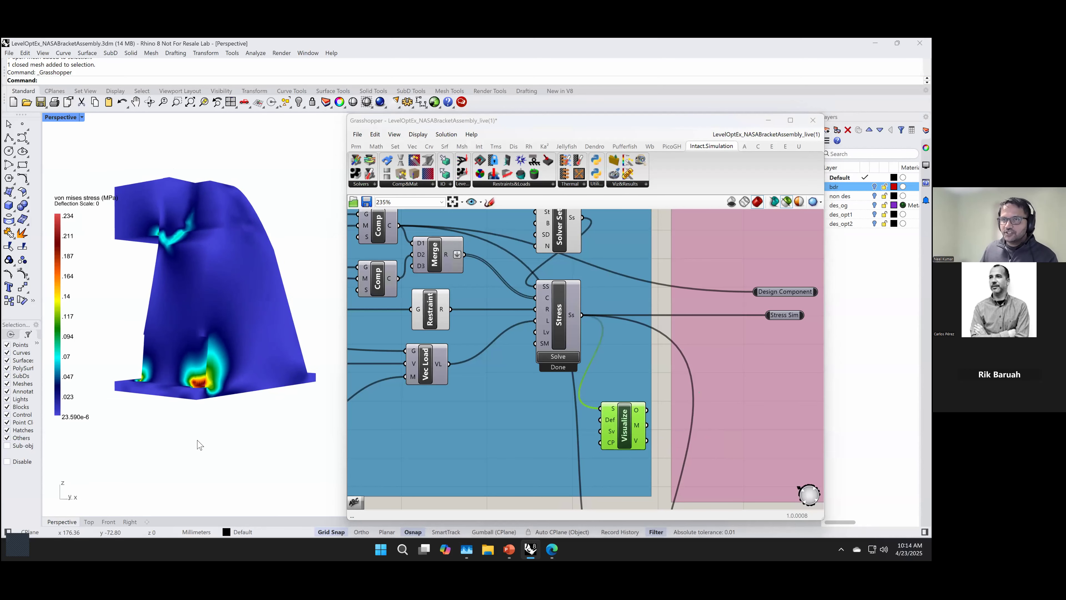
pyautogui.moveTo(206, 442); pyautogui.dragTo(231, 447, button='right')
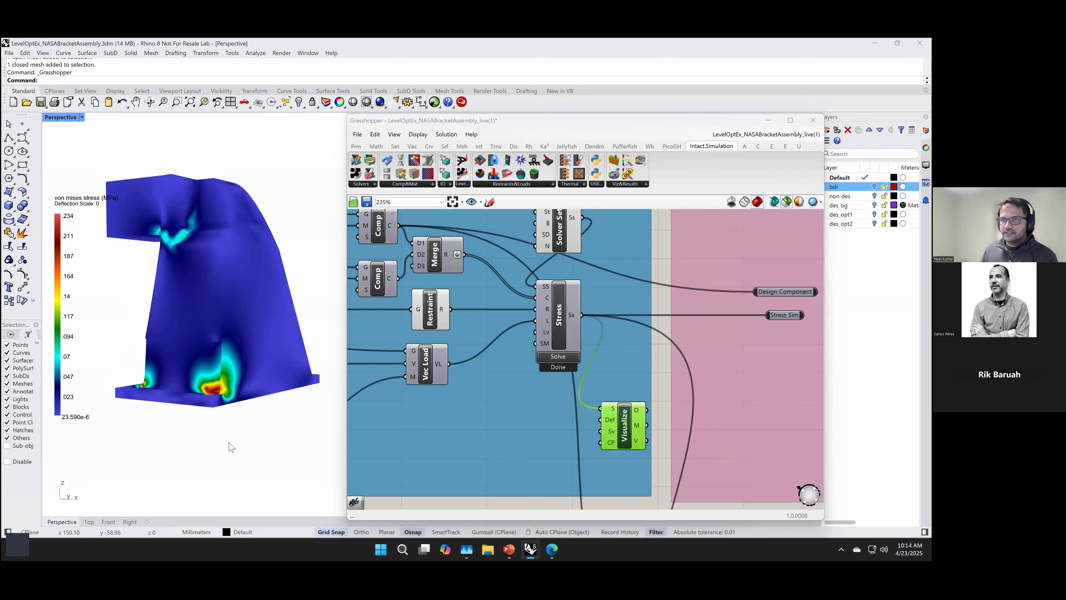
pyautogui.scroll(4, 233, 422)
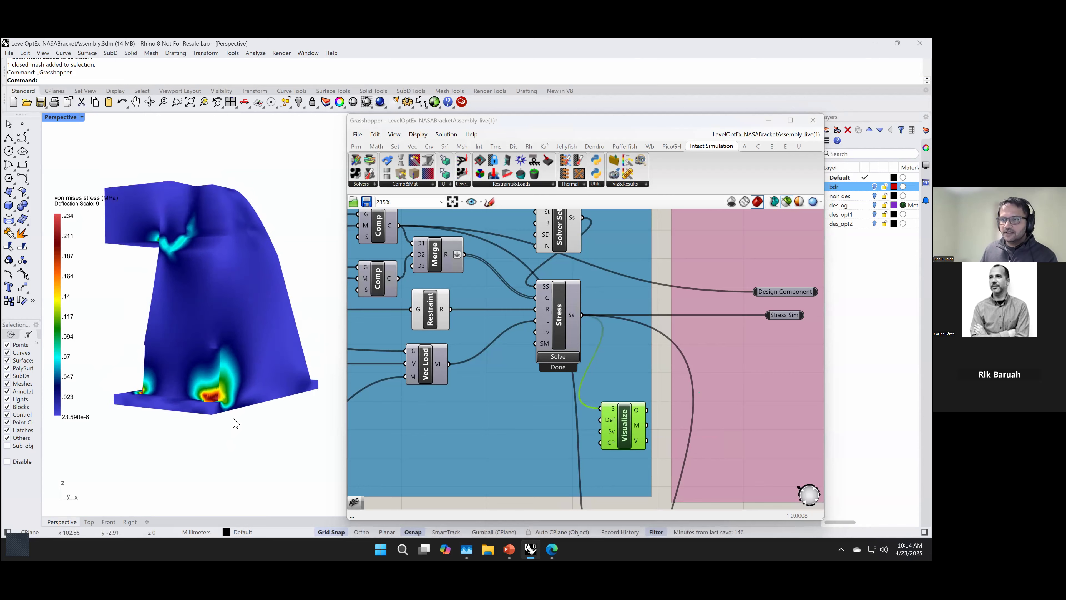
# Step: Switch the Visualize result to displacement total, to min. principal stress, and back to von mises stress
pyautogui.rightClick(627, 428)
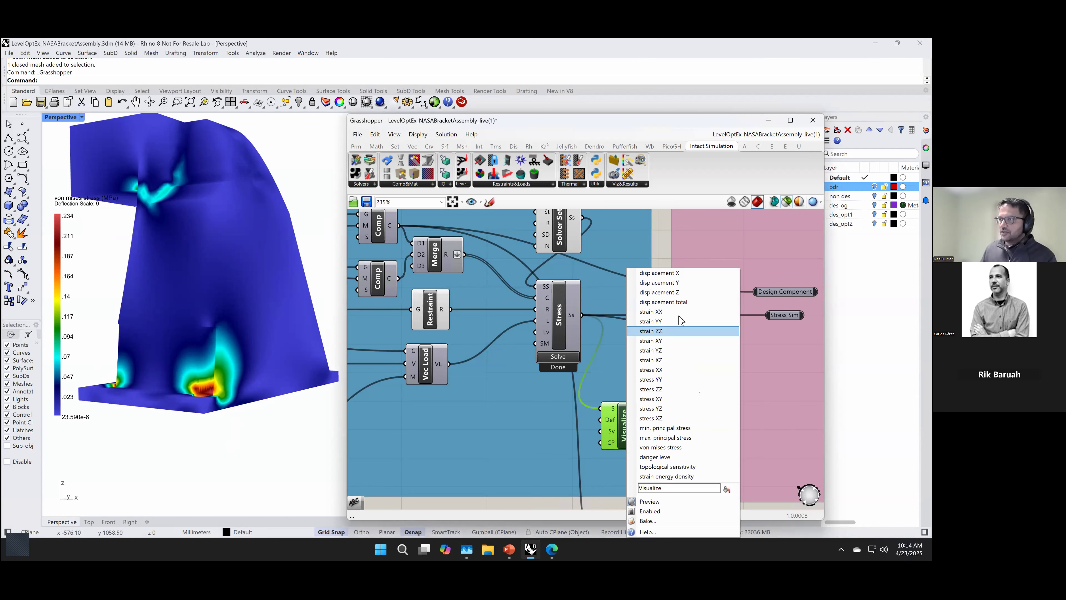
pyautogui.click(679, 302)
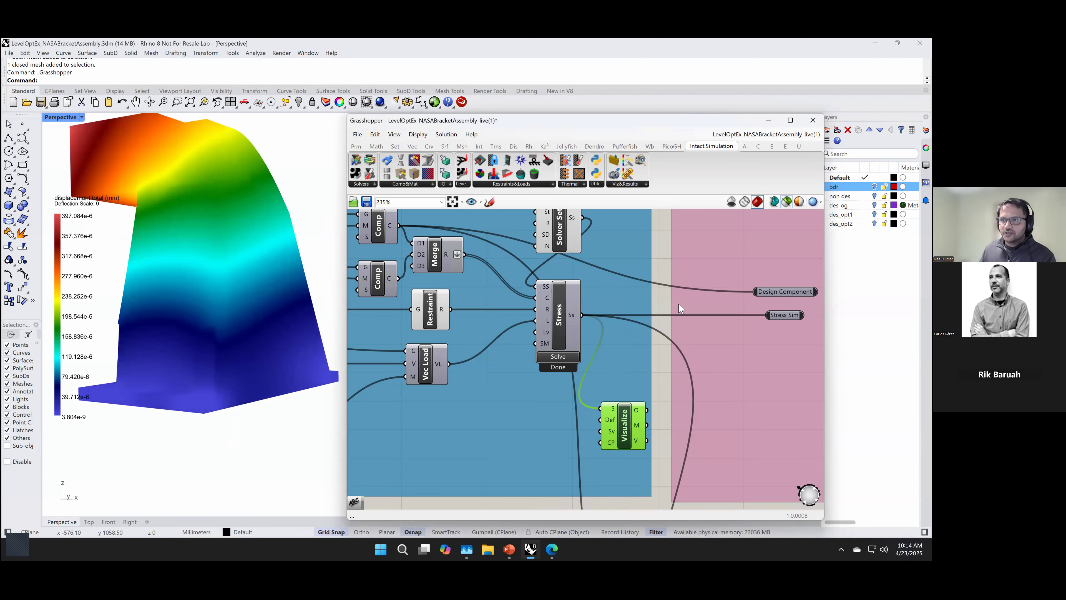
pyautogui.rightClick(625, 426)
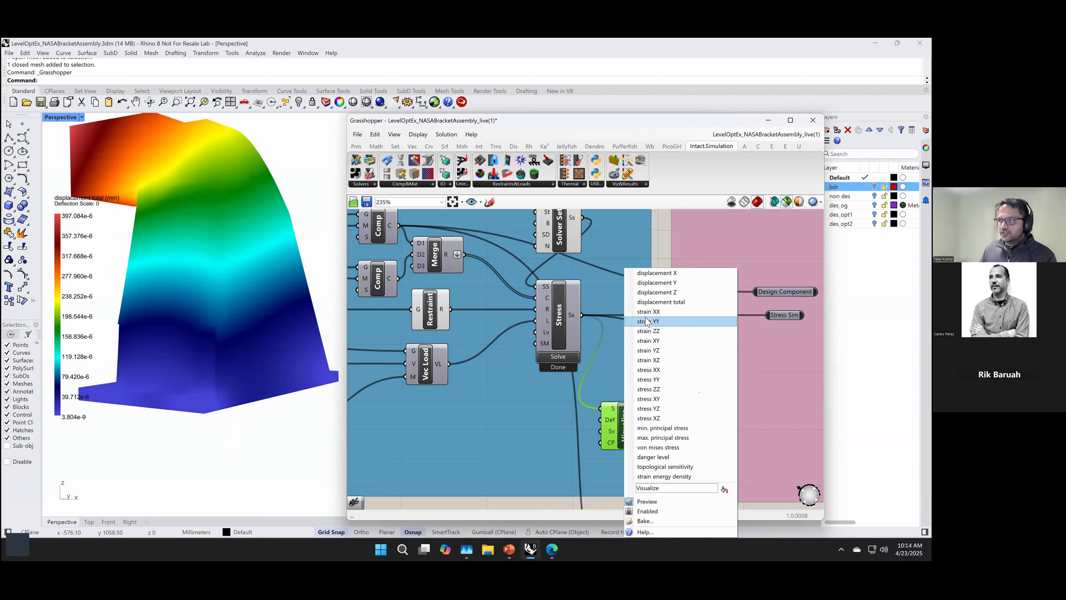
pyautogui.click(656, 429)
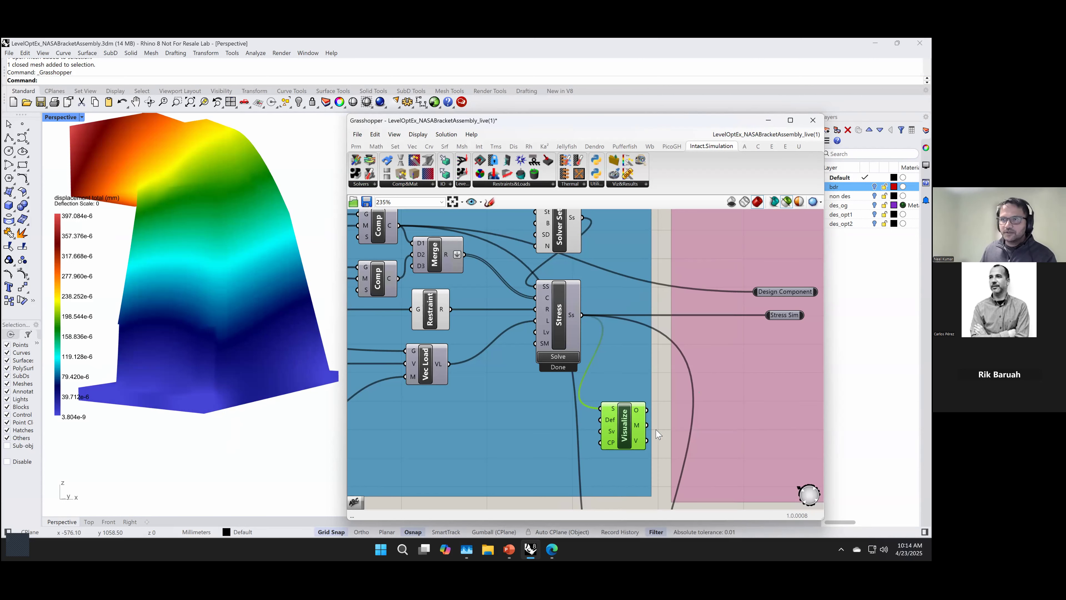
pyautogui.rightClick(626, 425)
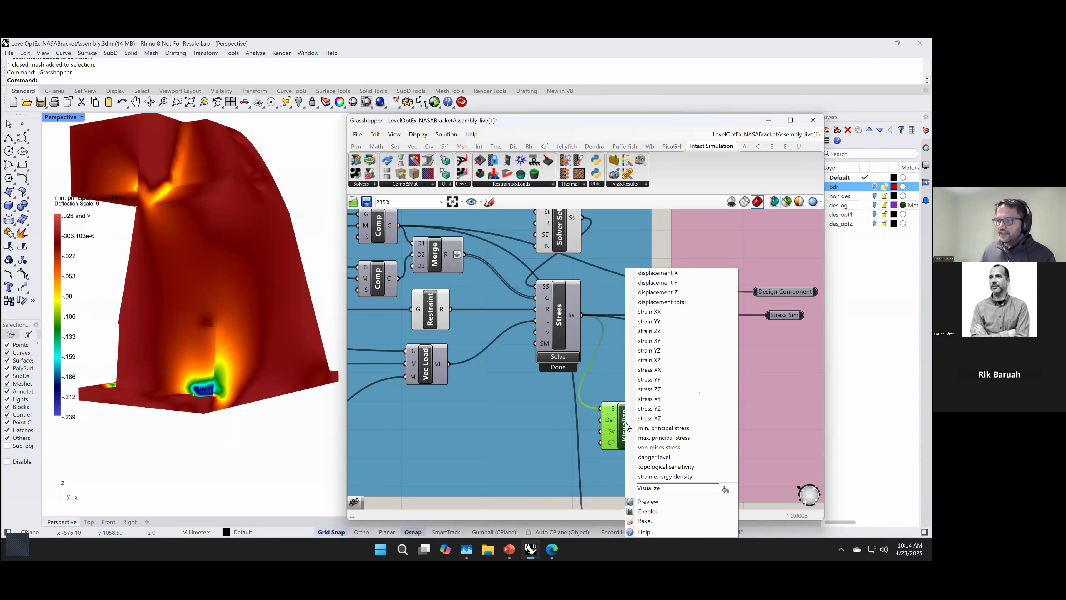
pyautogui.click(653, 449)
pyautogui.scroll(-2, 281, 445)
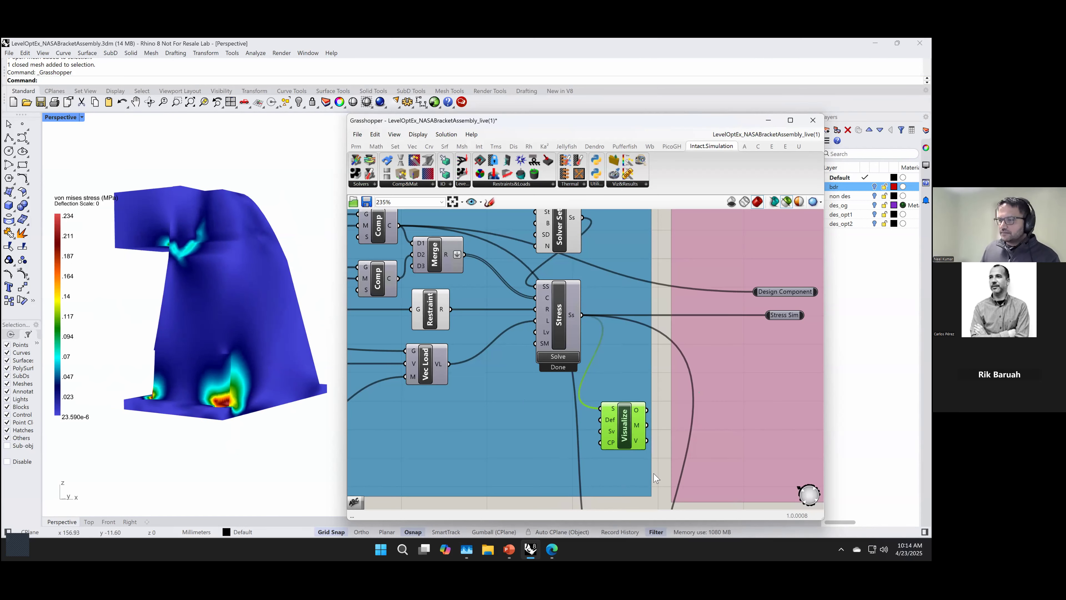
# Step: Delete the LevelOpt Advanced Settings component from the LevelOpt Inputs group
pyautogui.scroll(-1, 484, 442)
pyautogui.scroll(-1, 488, 440)
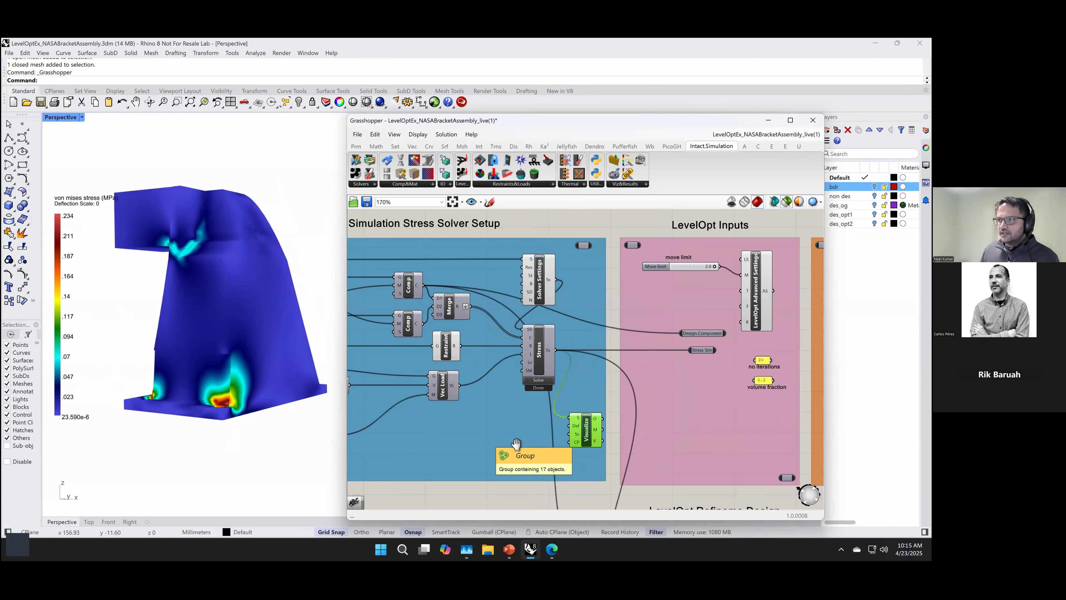
pyautogui.moveTo(517, 441)
pyautogui.mouseDown(button='right')
pyautogui.moveTo(587, 436)
pyautogui.moveTo(591, 445)
pyautogui.moveTo(479, 445)
pyautogui.moveTo(496, 435)
pyautogui.mouseUp(button='right')
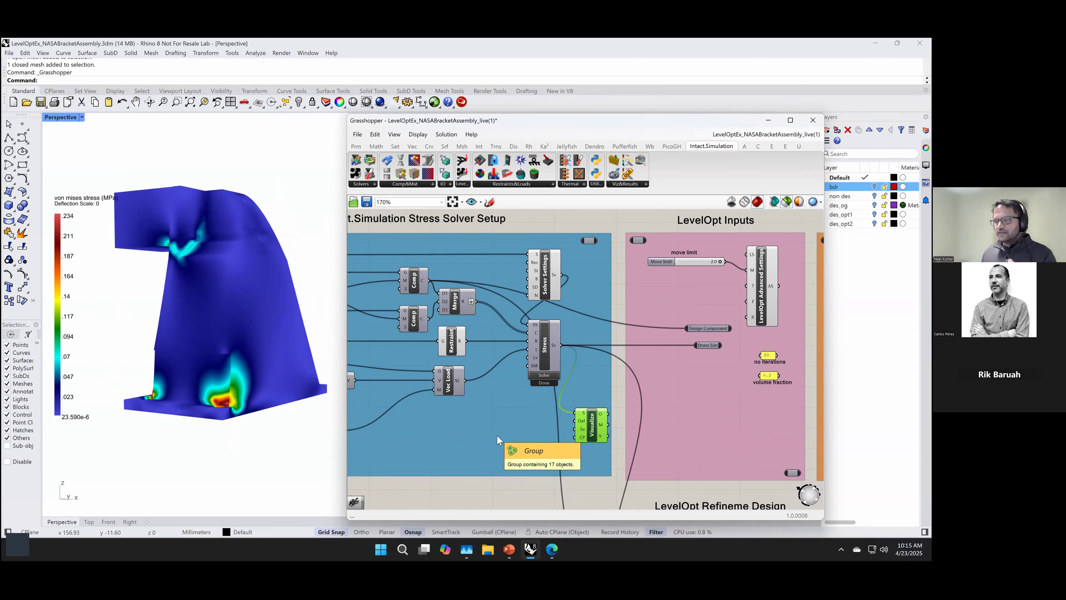
pyautogui.moveTo(615, 472); pyautogui.dragTo(481, 478, button='right')
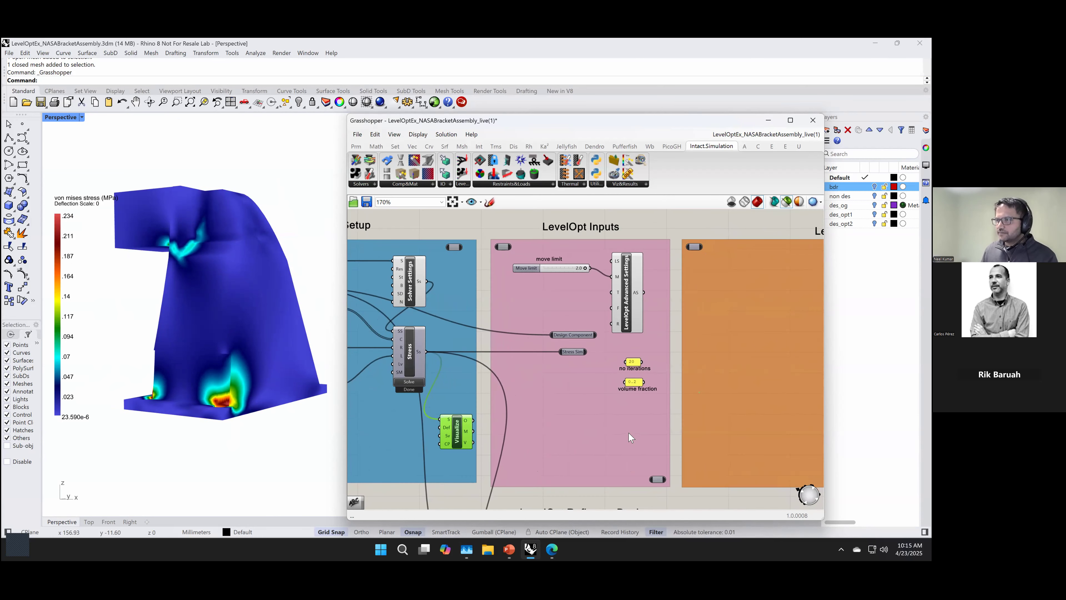
pyautogui.moveTo(630, 437); pyautogui.dragTo(590, 447, button='right')
pyautogui.click(587, 333)
pyautogui.press('Delete')
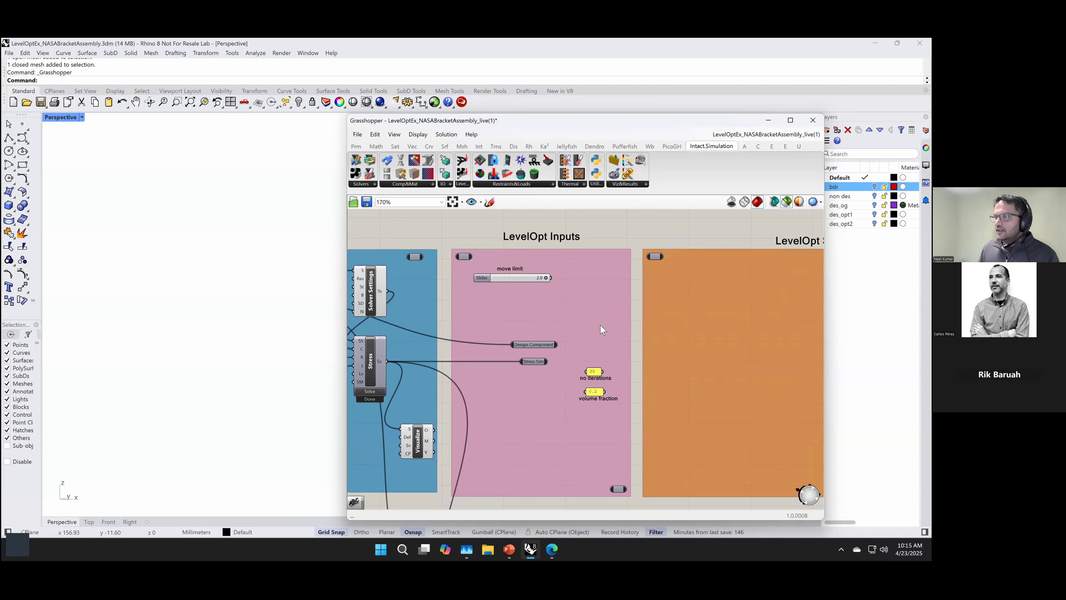
# Step: Place a LevelOpt topology optimization component in the LevelOpt Solver group
pyautogui.moveTo(608, 333); pyautogui.dragTo(524, 328, button='right')
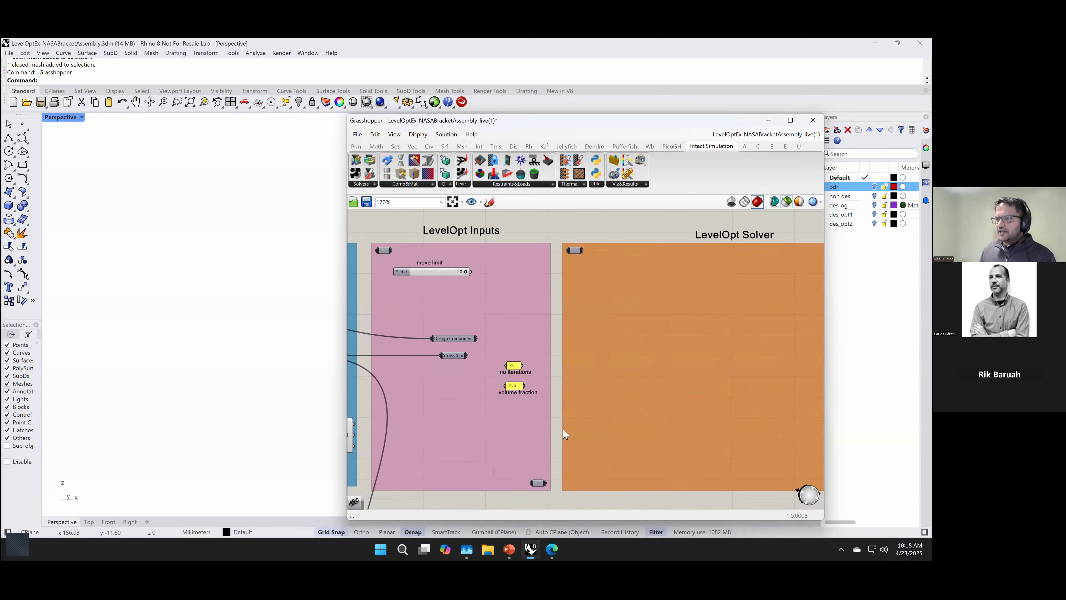
pyautogui.click(464, 184)
pyautogui.moveTo(474, 201); pyautogui.dragTo(604, 344)
pyautogui.scroll(2, 604, 344)
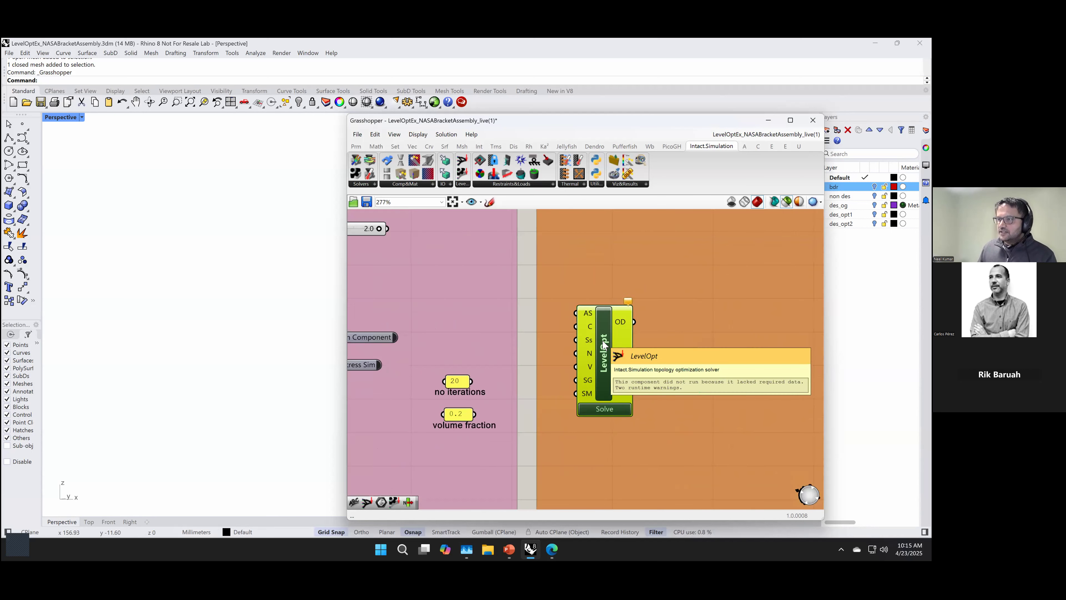
pyautogui.scroll(-1, 603, 344)
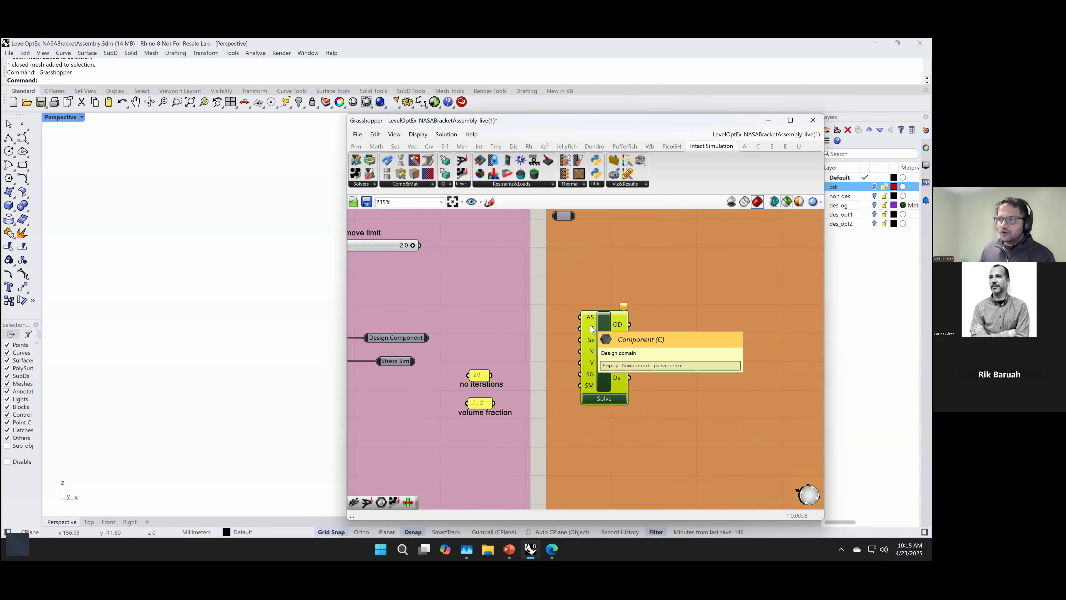
# Step: Trace the Design Component relay back to its source and preview the Design Space Mesh
pyautogui.moveTo(552, 328); pyautogui.dragTo(574, 327, button='right')
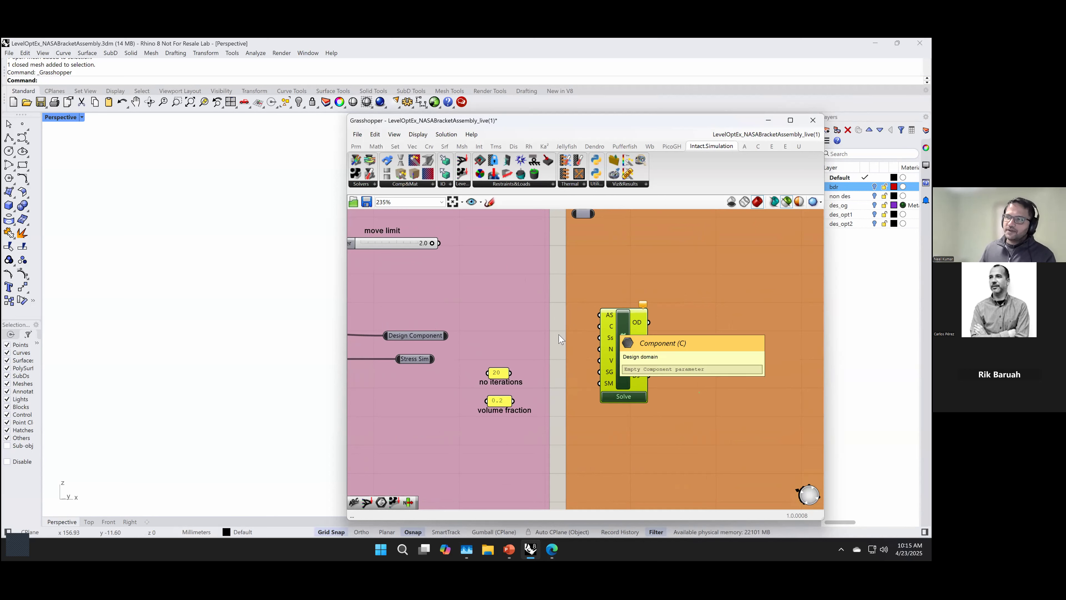
pyautogui.scroll(-1, 559, 340)
pyautogui.moveTo(561, 340); pyautogui.dragTo(609, 343, button='right')
pyautogui.scroll(-2, 609, 344)
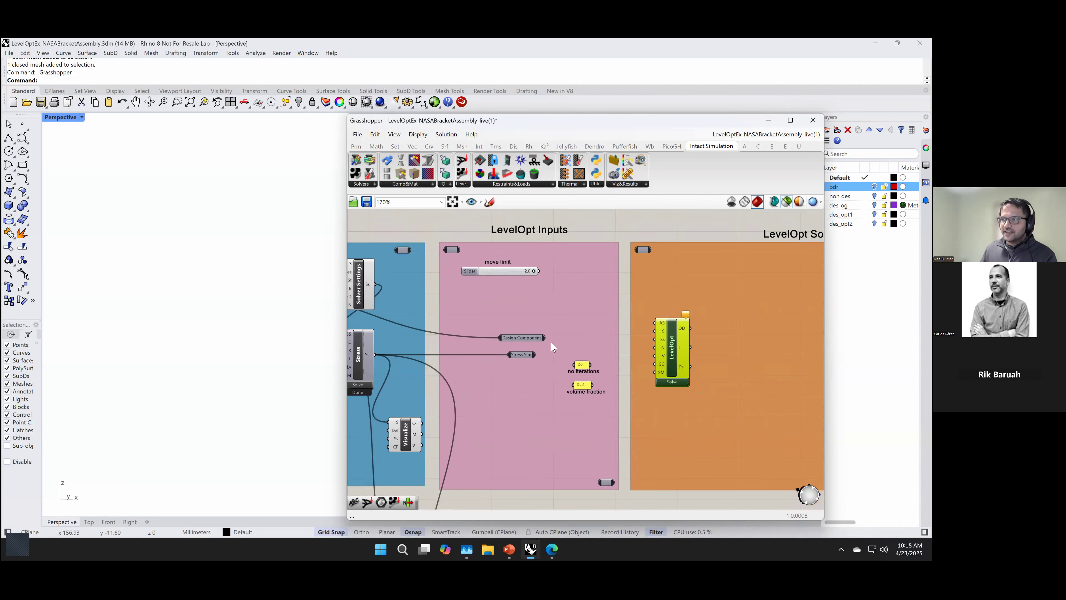
pyautogui.moveTo(533, 341); pyautogui.dragTo(663, 343, button='right')
pyautogui.click(666, 340)
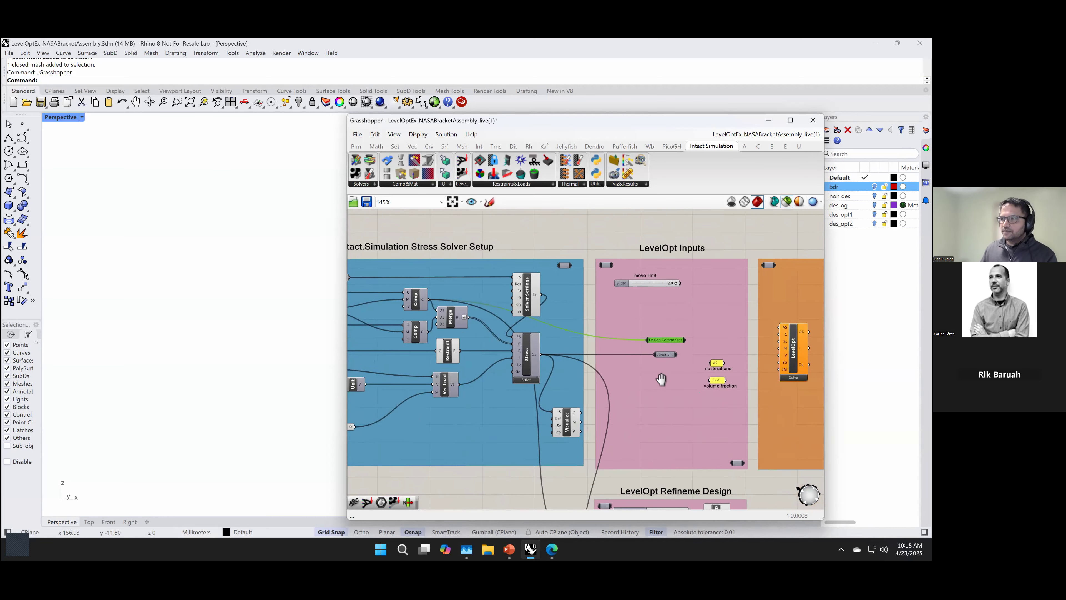
pyautogui.moveTo(317, 320); pyautogui.dragTo(396, 323, button='right')
pyautogui.click(387, 295)
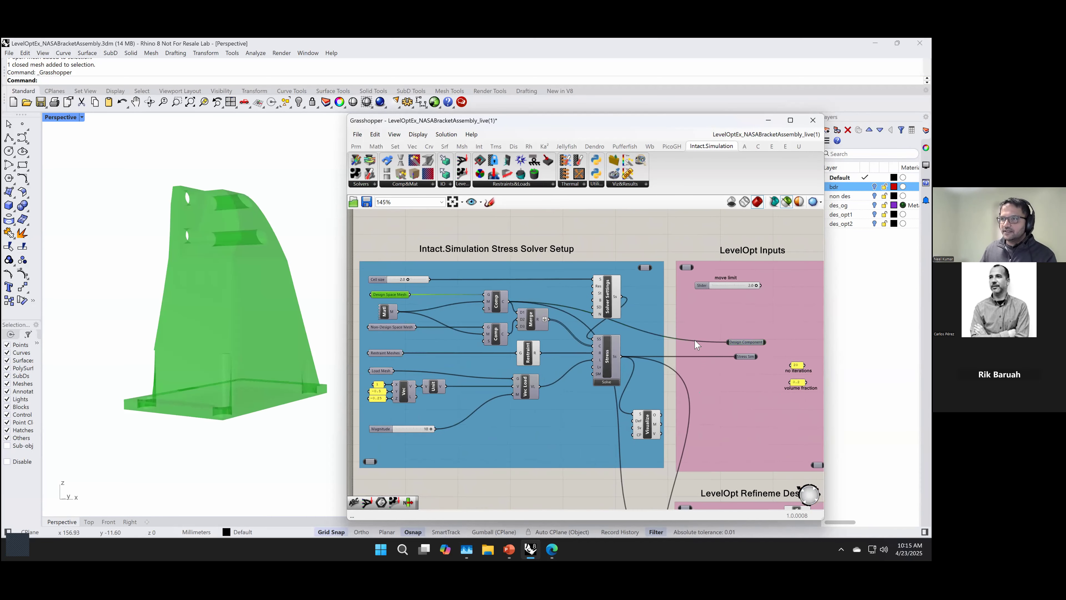
# Step: Connect the Design Component relay to LevelOpt's C input and the Stress Sim relay to its Ss input
pyautogui.click(737, 343)
pyautogui.moveTo(737, 346); pyautogui.dragTo(544, 352, button='right')
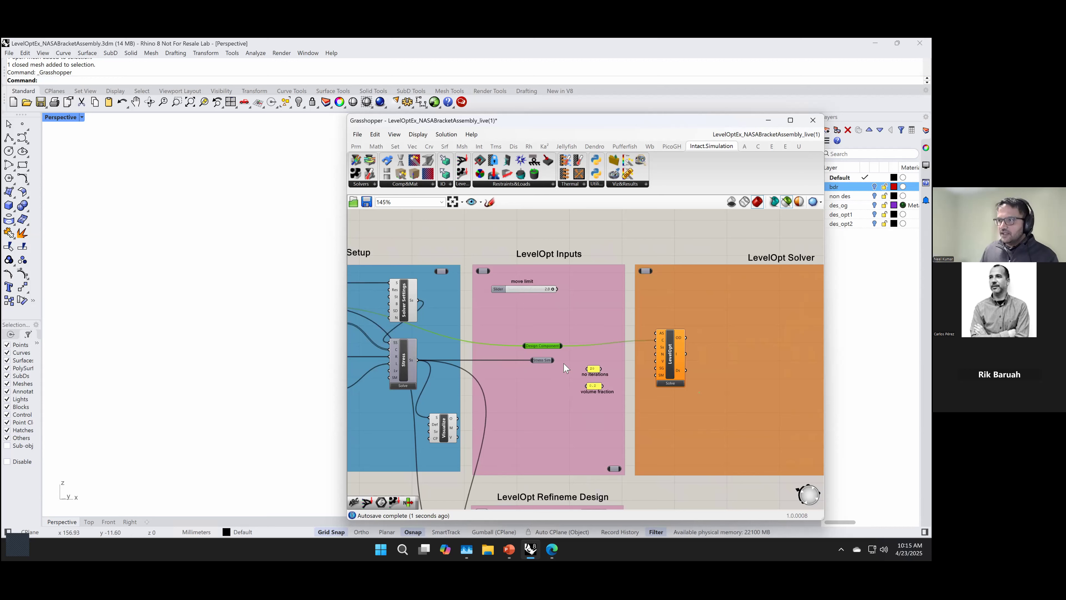
pyautogui.scroll(2, 585, 363)
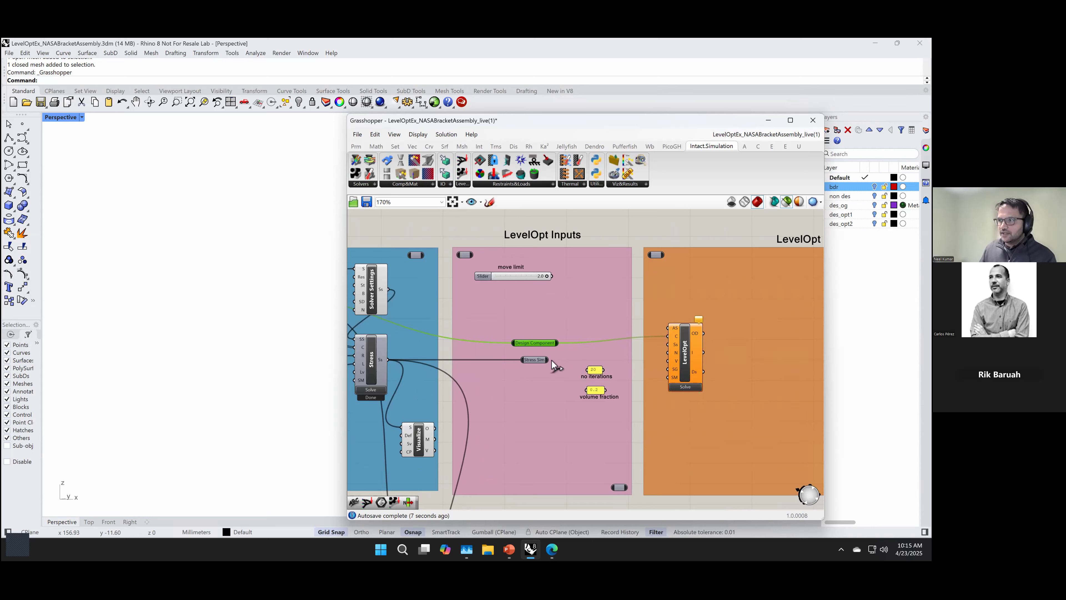
pyautogui.moveTo(623, 350); pyautogui.dragTo(667, 344)
pyautogui.click(380, 359)
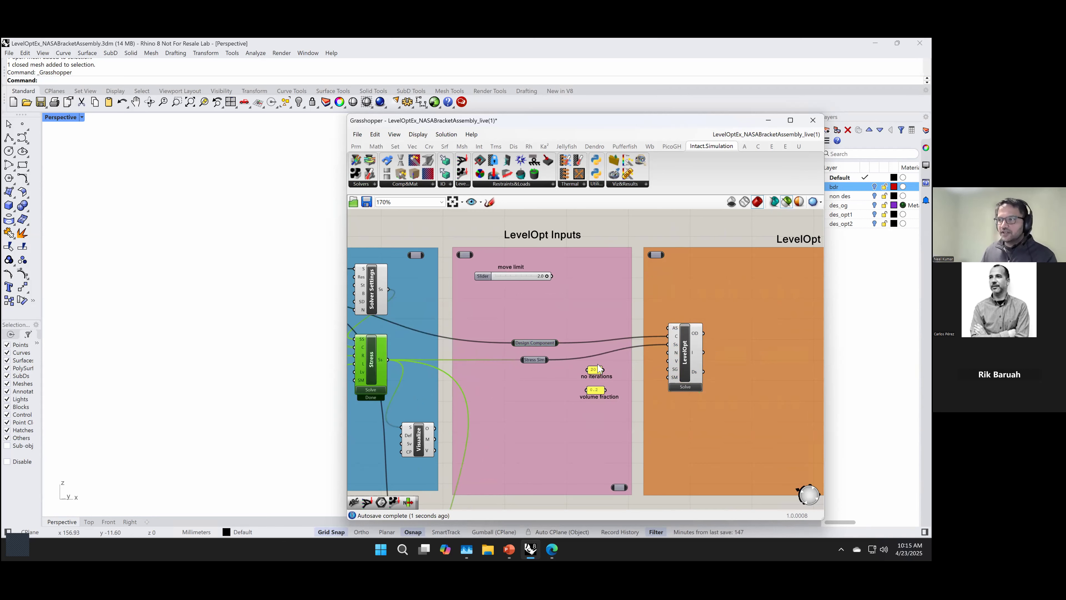
pyautogui.click(639, 372)
# Step: Connect the no iterations panel (20) to LevelOpt's N input and the volume fraction panel (0.2) to its V input
pyautogui.scroll(3, 676, 357)
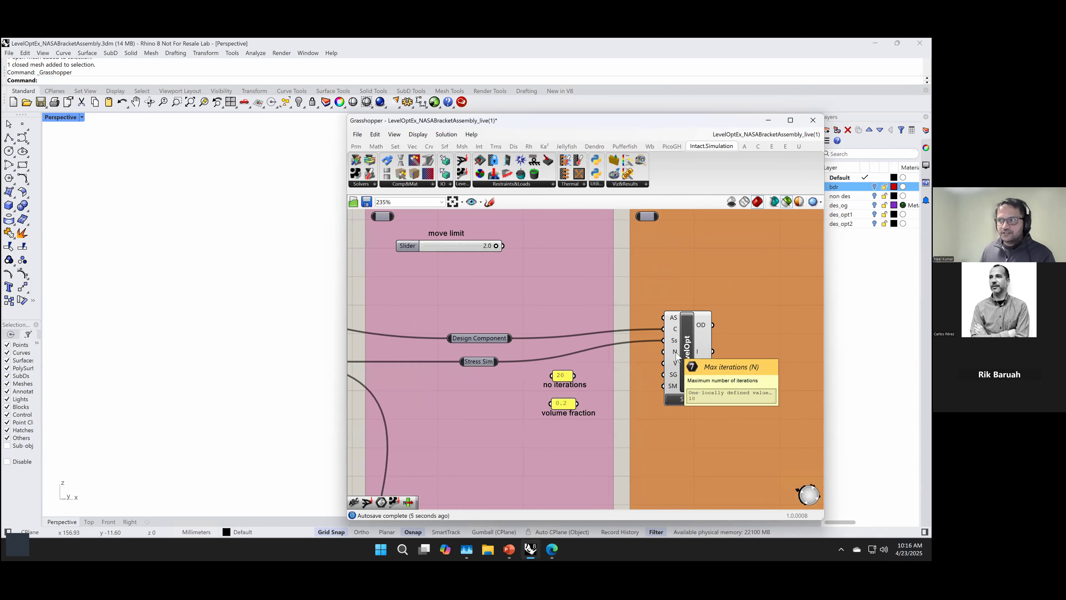
pyautogui.moveTo(575, 375); pyautogui.dragTo(662, 355)
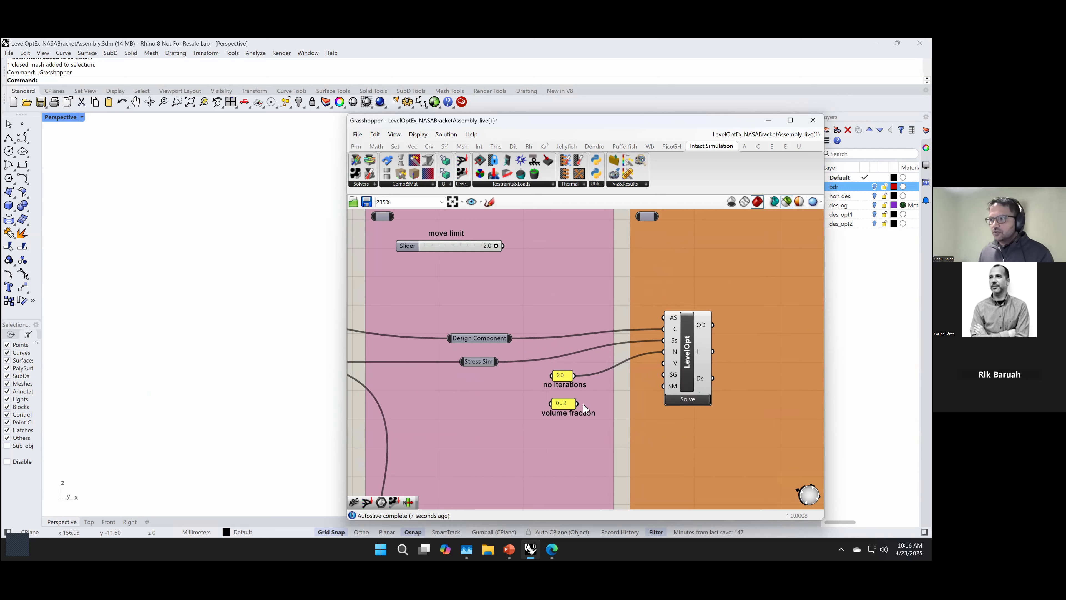
pyautogui.moveTo(579, 405); pyautogui.dragTo(671, 369)
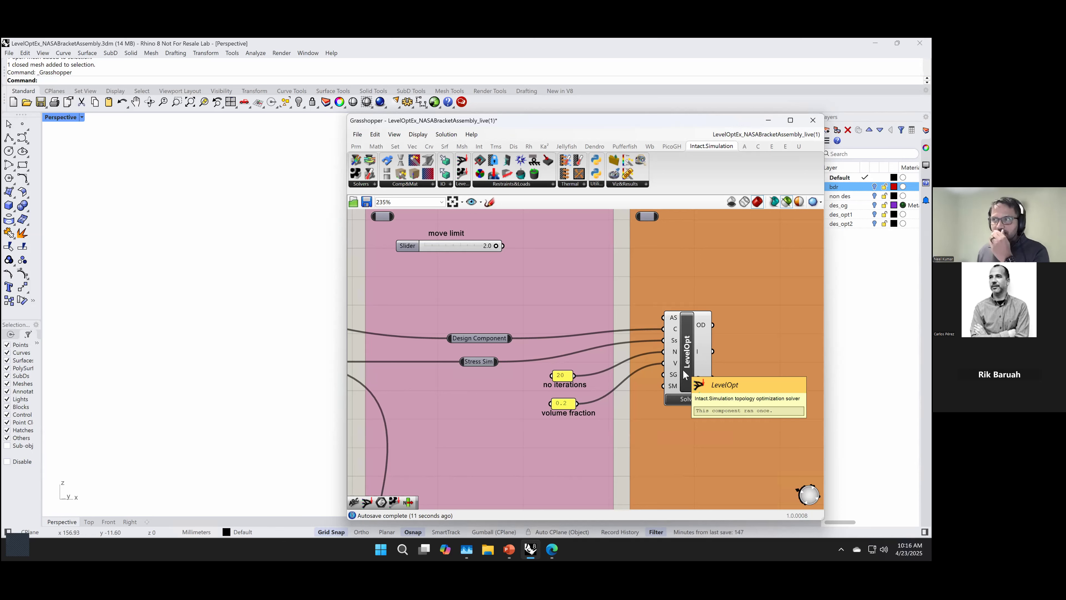
# Step: Place a LevelOpt Advanced Settings component beside the move limit slider in the LevelOpt Inputs group
pyautogui.moveTo(602, 279); pyautogui.dragTo(628, 309, button='right')
pyautogui.scroll(-1, 629, 309)
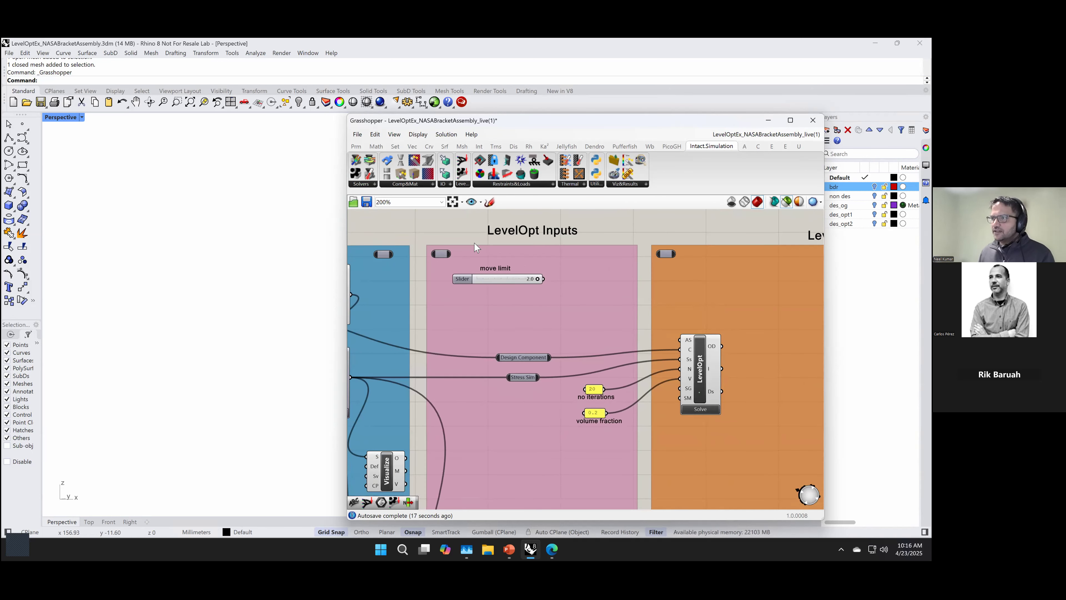
pyautogui.click(462, 184)
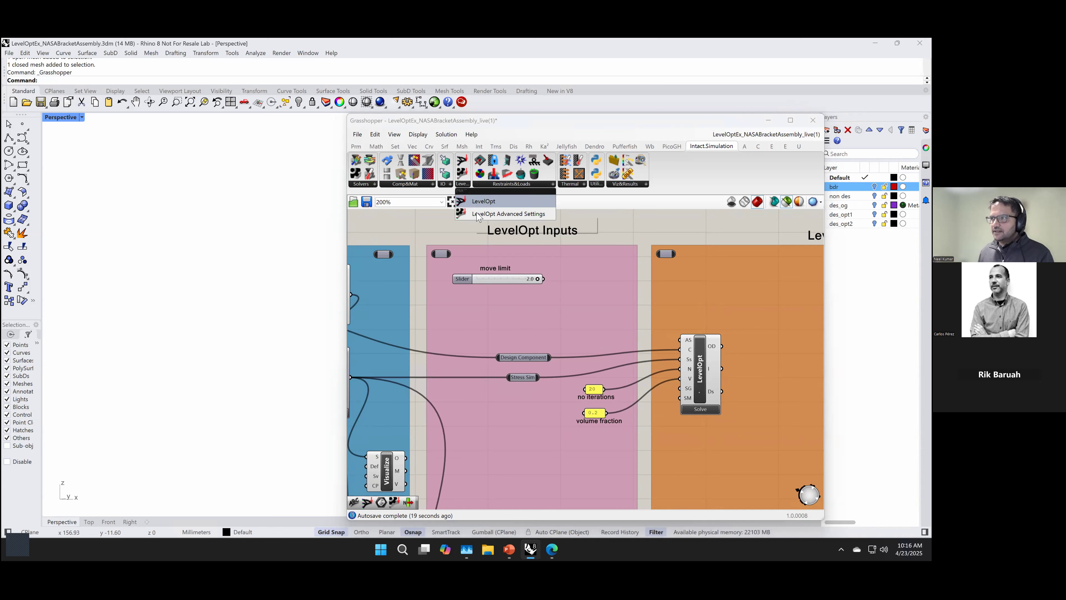
pyautogui.moveTo(480, 214); pyautogui.dragTo(605, 296)
pyautogui.scroll(1, 516, 287)
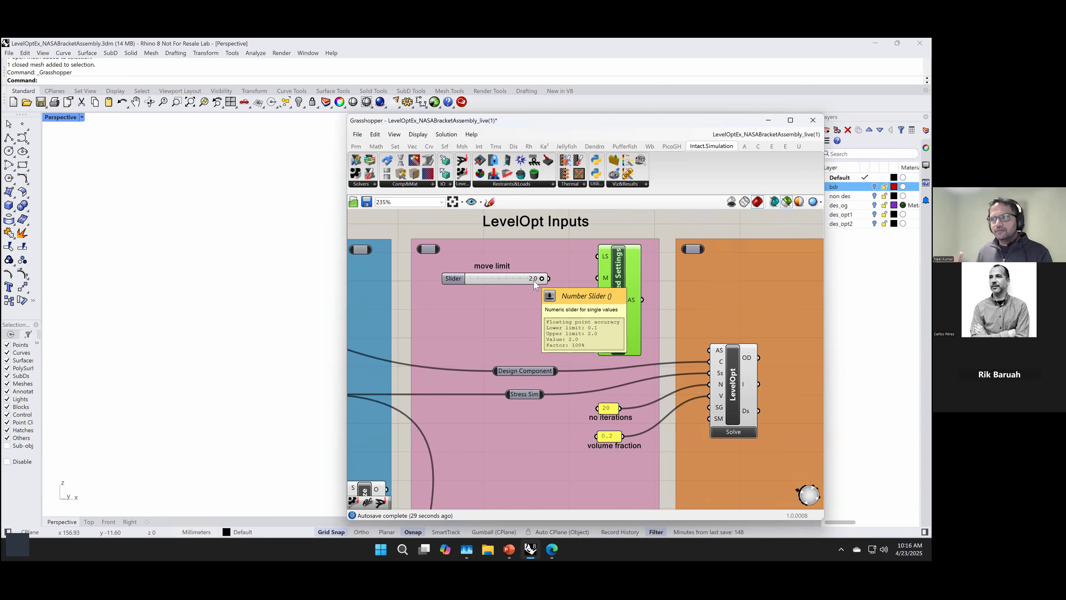
# Step: Wire the move limit slider (2.0) into Advanced Settings' M input and its output into LevelOpt's AS input, and run the LevelOpt solve
pyautogui.moveTo(548, 278); pyautogui.dragTo(704, 351)
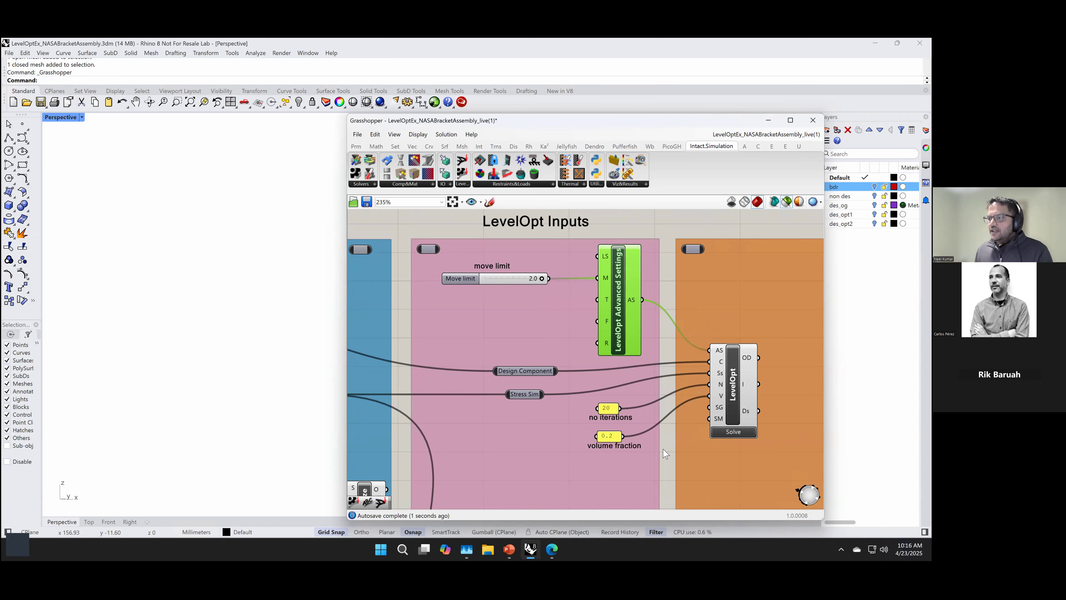
pyautogui.moveTo(603, 420); pyautogui.dragTo(546, 387, button='right')
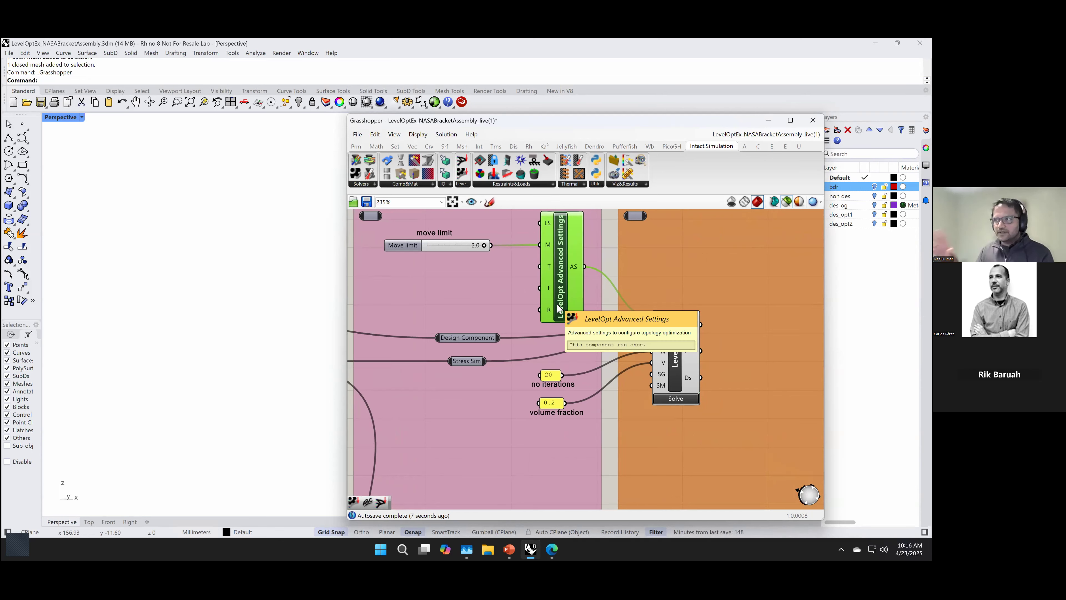
pyautogui.moveTo(590, 471); pyautogui.dragTo(547, 471, button='right')
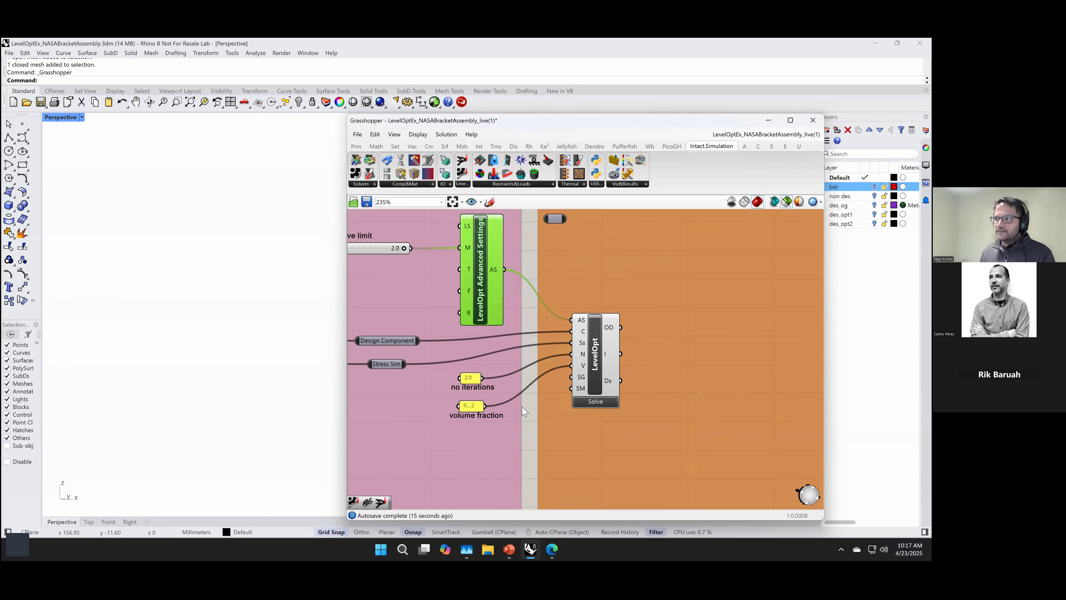
pyautogui.click(610, 403)
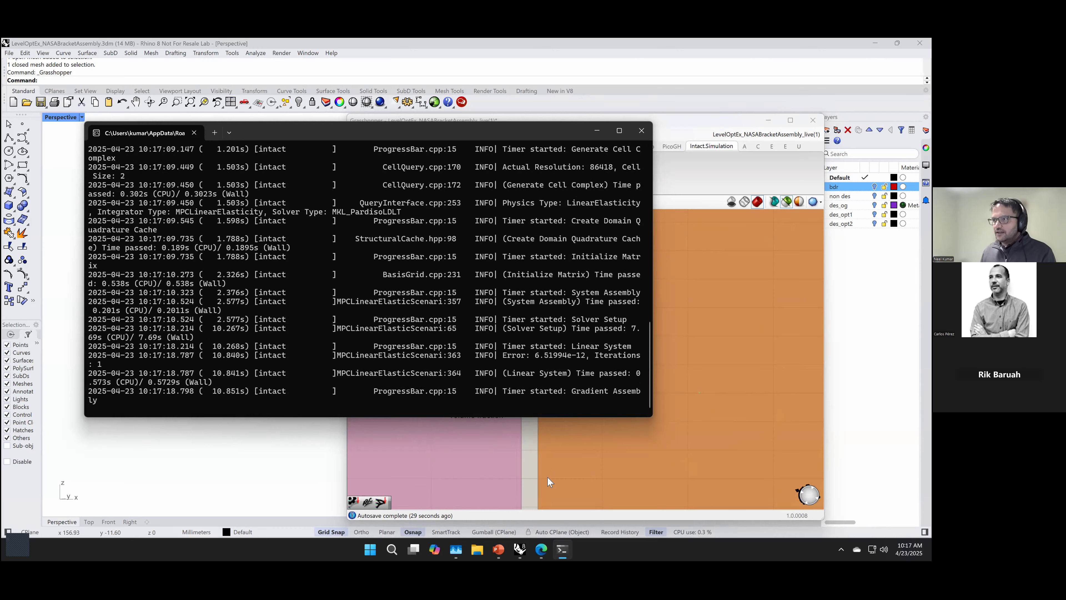
# Step: Switch to the LevelOpt_Webinar presentation in PowerPoint and show slide 9, Advanced Settings to Fine Tune Design
pyautogui.moveTo(498, 551)
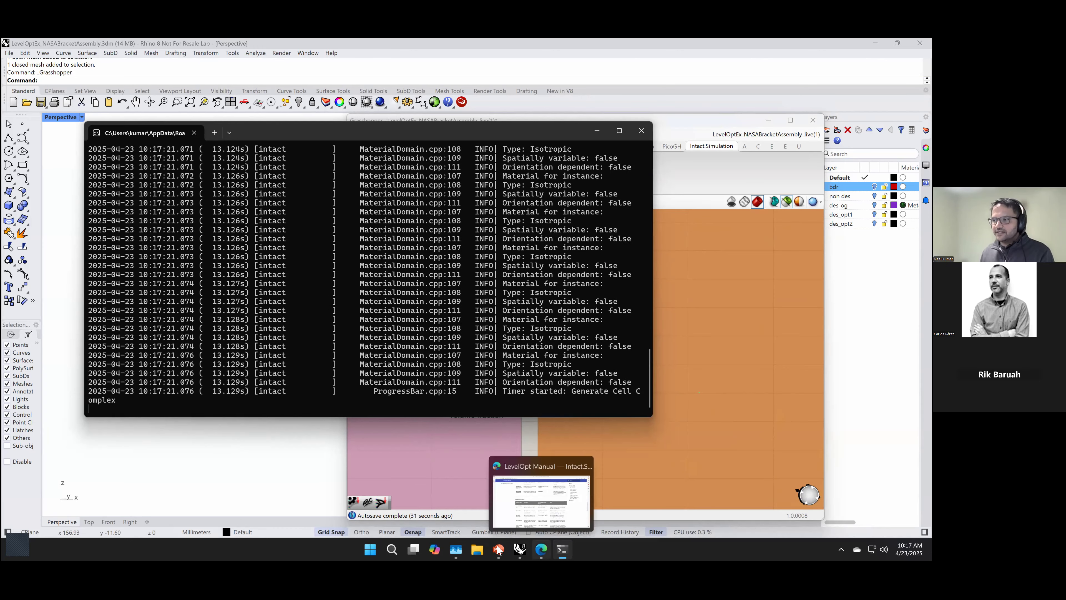
pyautogui.click(498, 551)
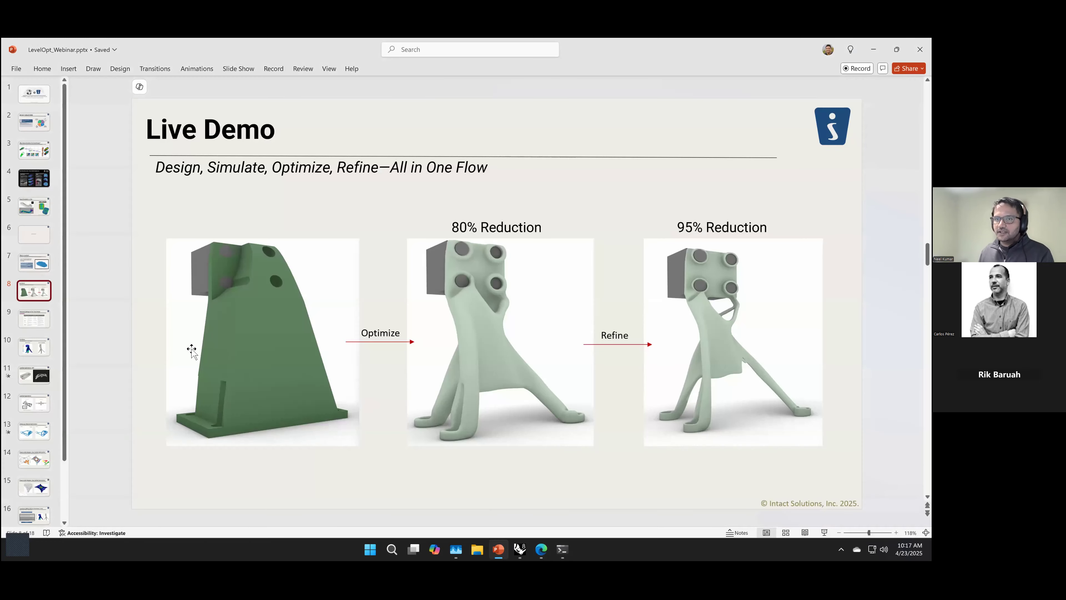
pyautogui.click(36, 321)
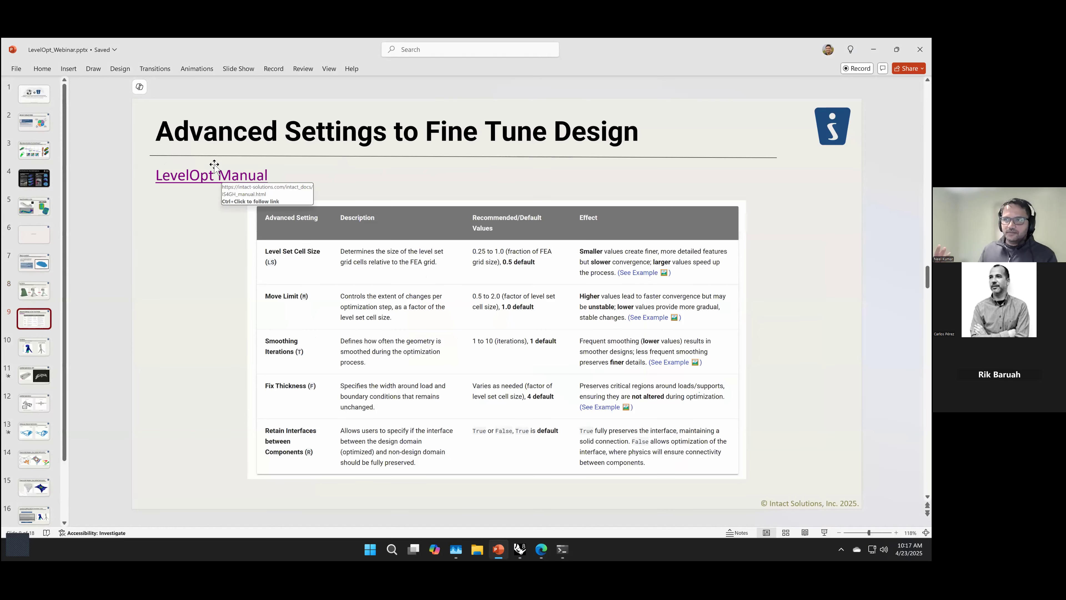
# Step: Switch to the LevelOpt Manual in the browser and read through the block documentation to the Advanced Settings table
pyautogui.click(540, 551)
pyautogui.scroll(7, 507, 388)
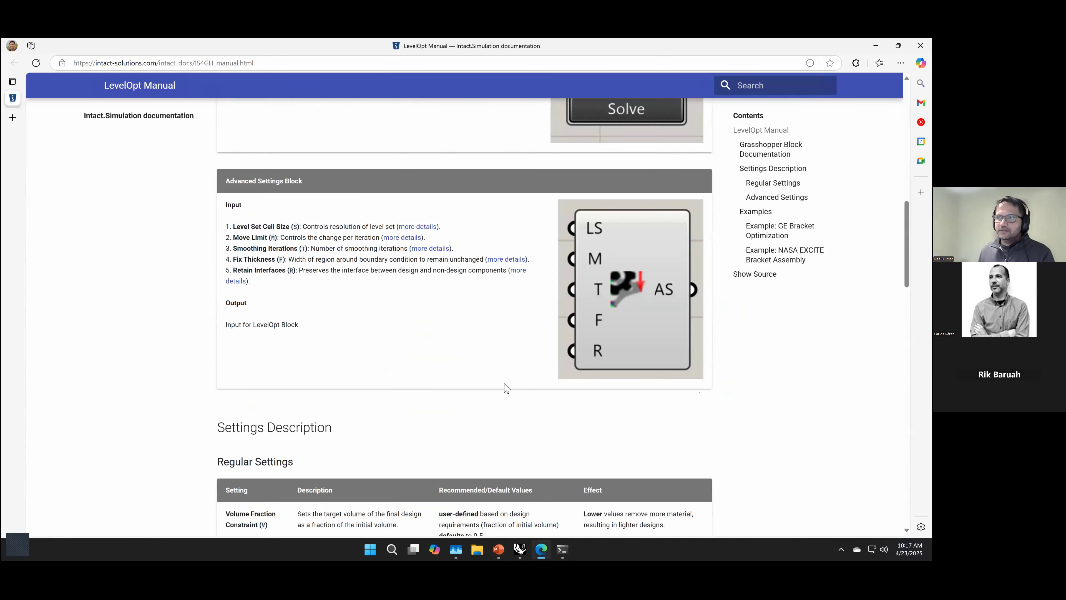
pyautogui.scroll(8, 506, 387)
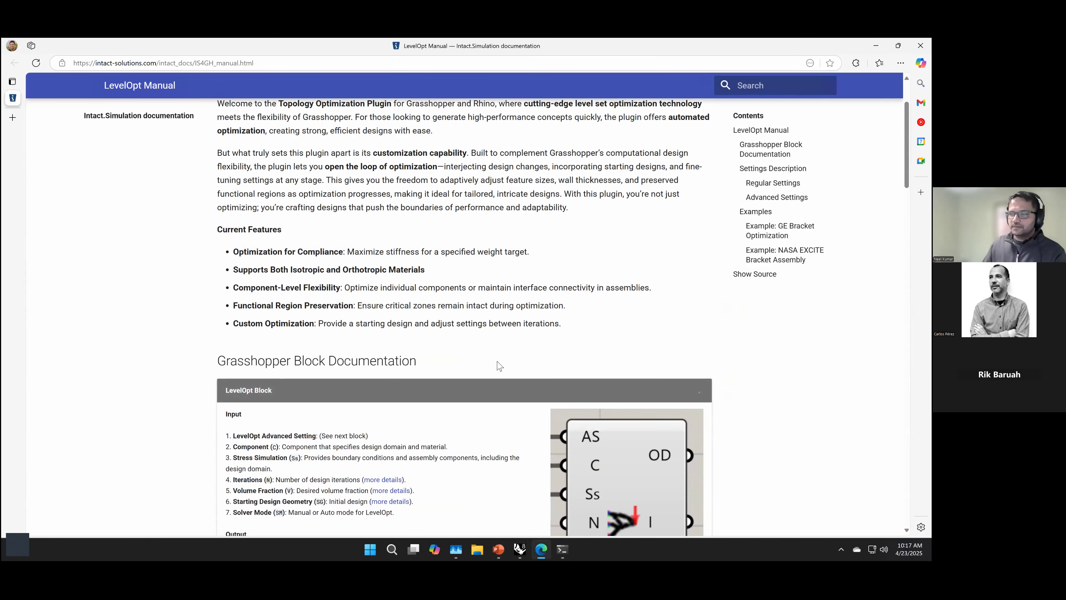
pyautogui.scroll(2, 500, 367)
pyautogui.scroll(-8, 499, 366)
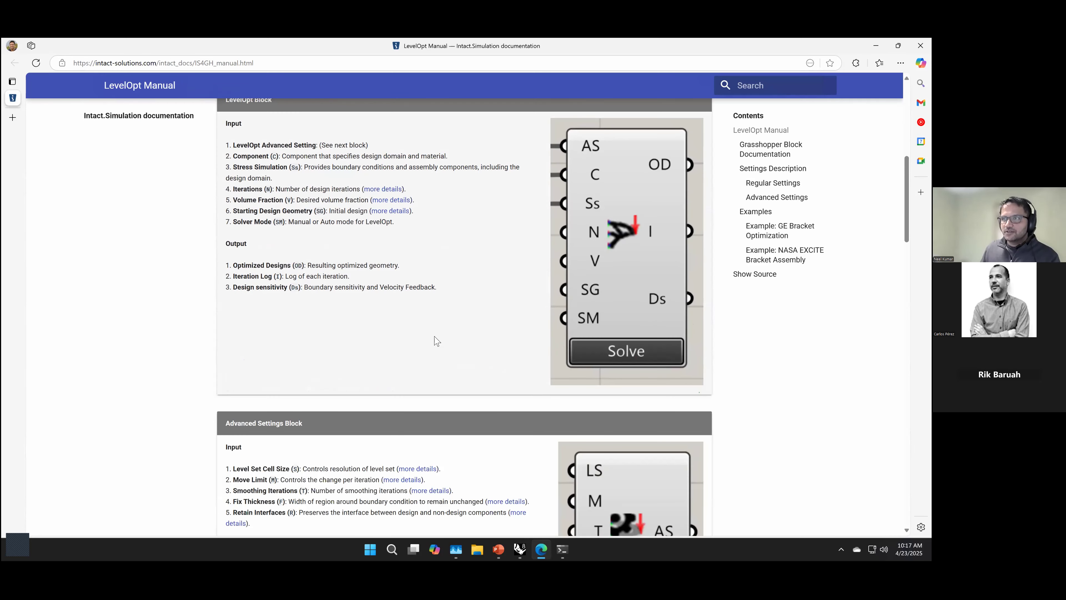
pyautogui.scroll(-10, 436, 340)
pyautogui.scroll(-5, 436, 340)
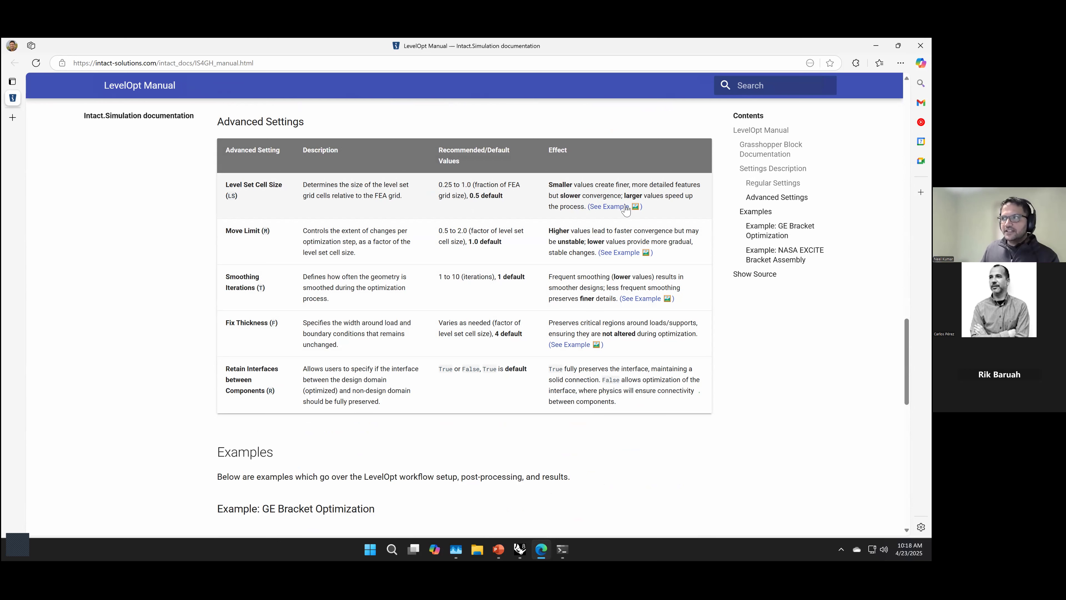
# Step: View the manual's example images for Level Set Cell Size and Move Limit, closing each one after viewing
pyautogui.click(609, 208)
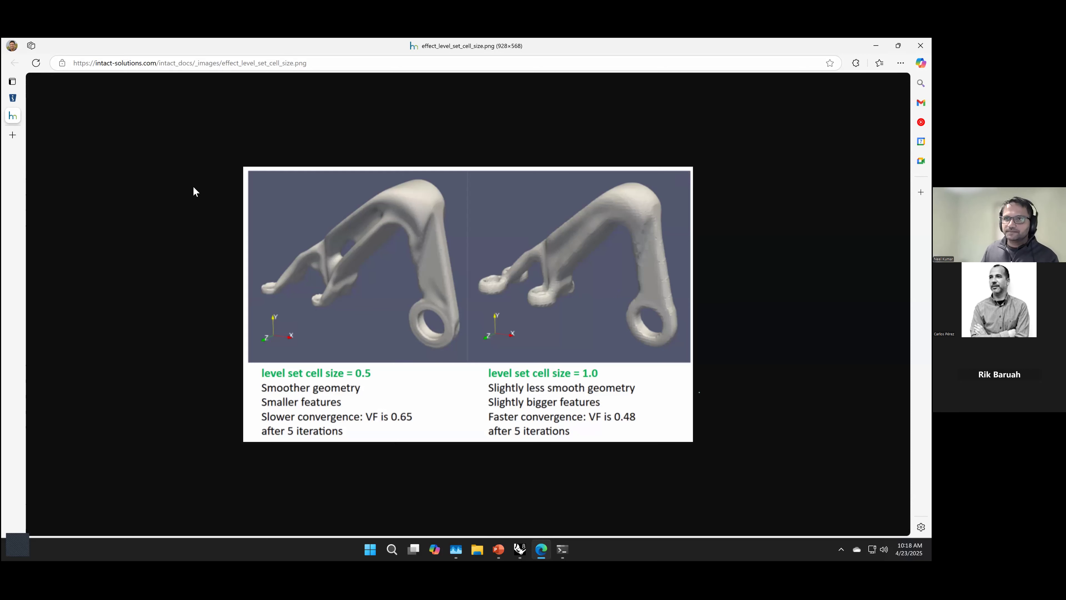
pyautogui.hotkey('ctrl', 'w')
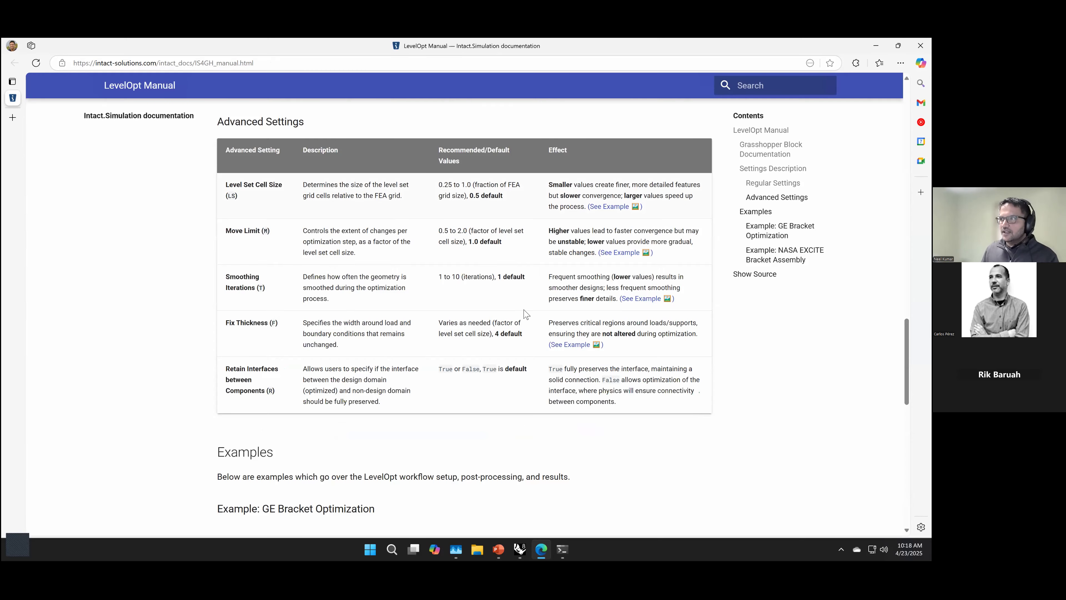
pyautogui.click(624, 258)
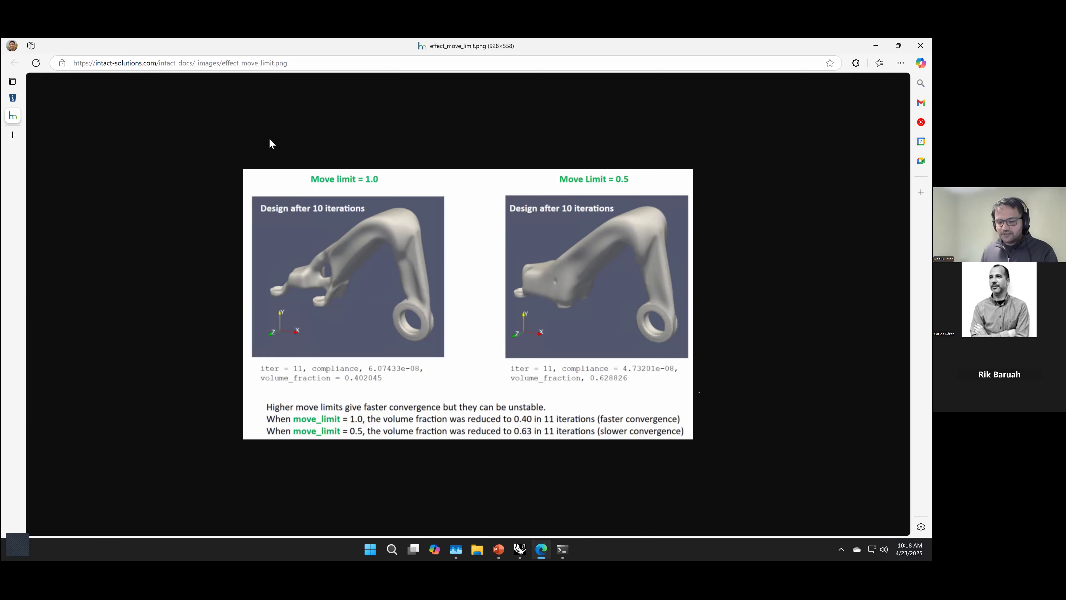
pyautogui.hotkey('ctrl', 'w')
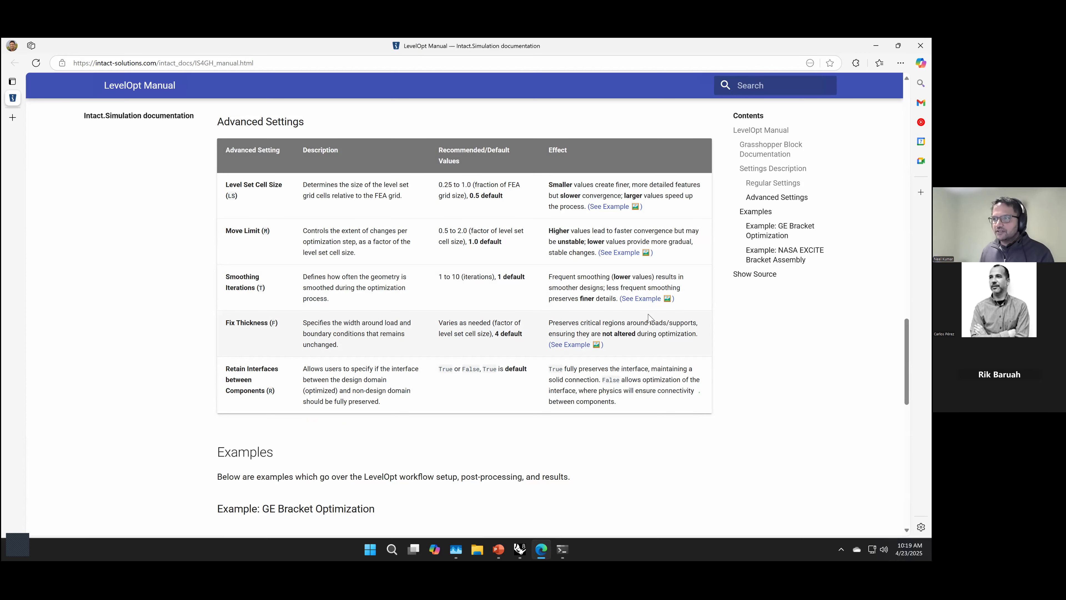
# Step: View the manual's example image for Fix Thickness and close it
pyautogui.scroll(-1, 649, 318)
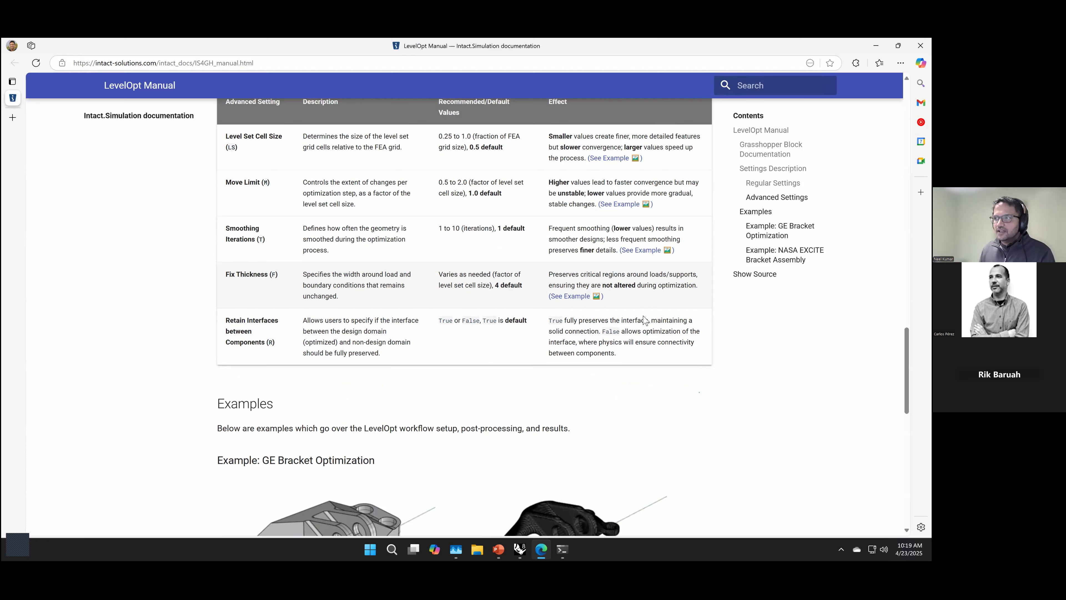
pyautogui.click(571, 296)
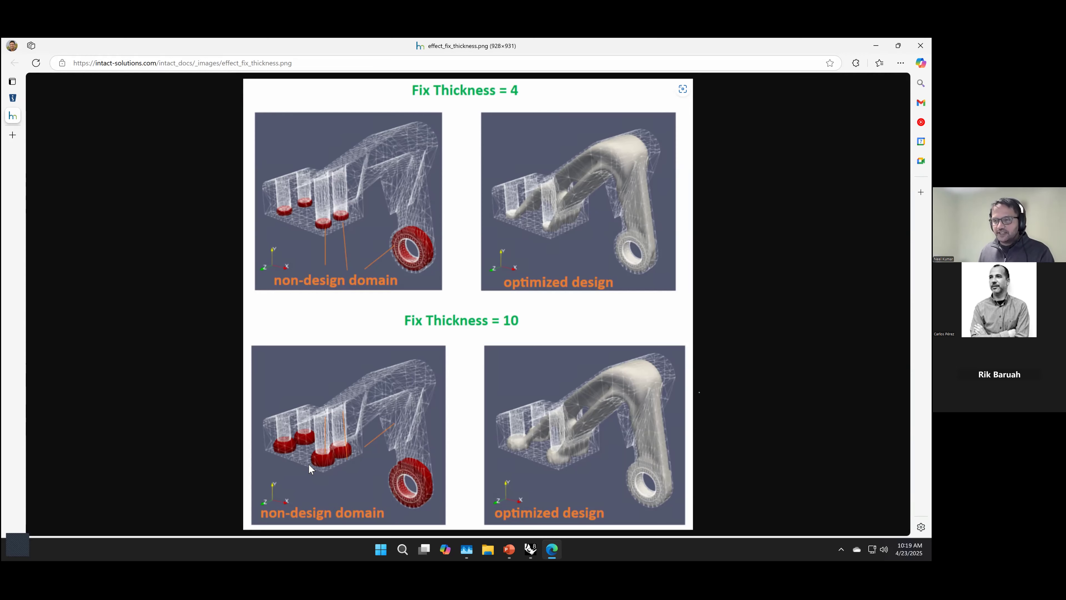
pyautogui.hotkey('ctrl', 'w')
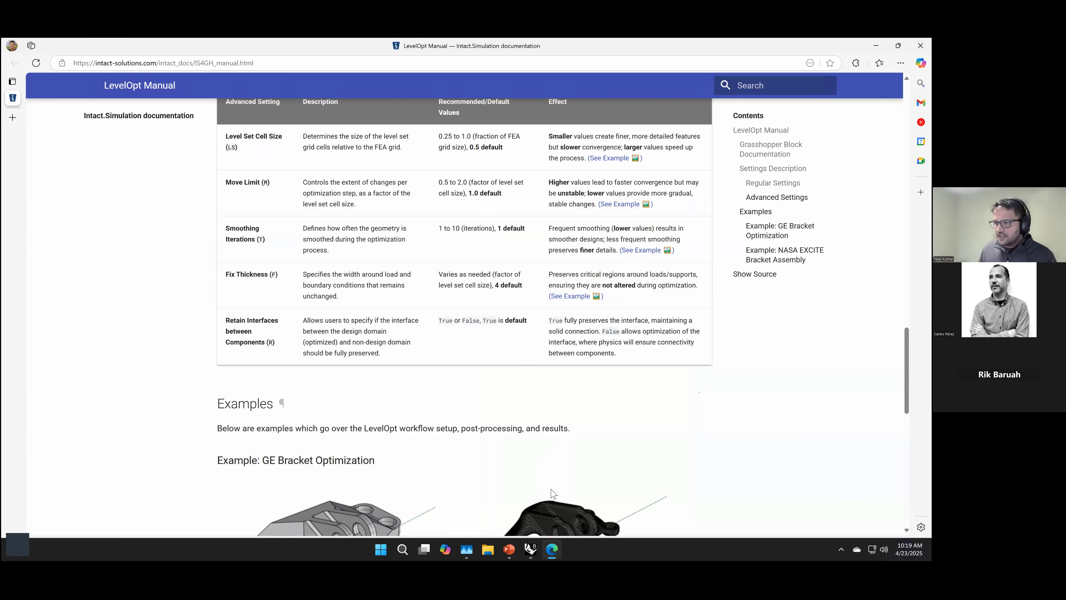
# Step: Switch back to Grasshopper and examine the contents of LevelOpt's Iteration log and Optimized Designs outputs
pyautogui.click(531, 547)
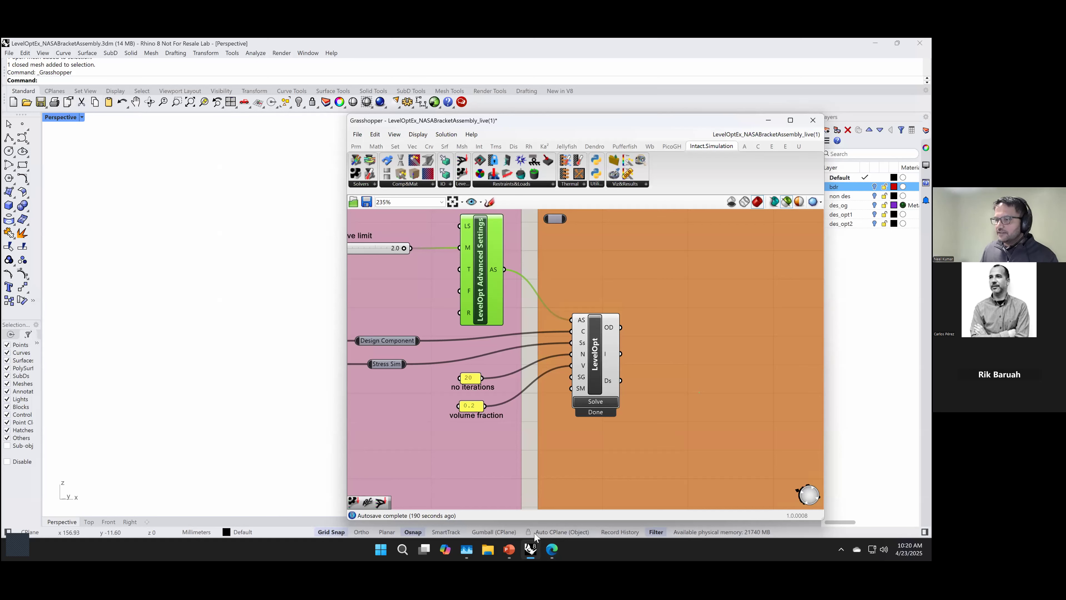
pyautogui.click(627, 486)
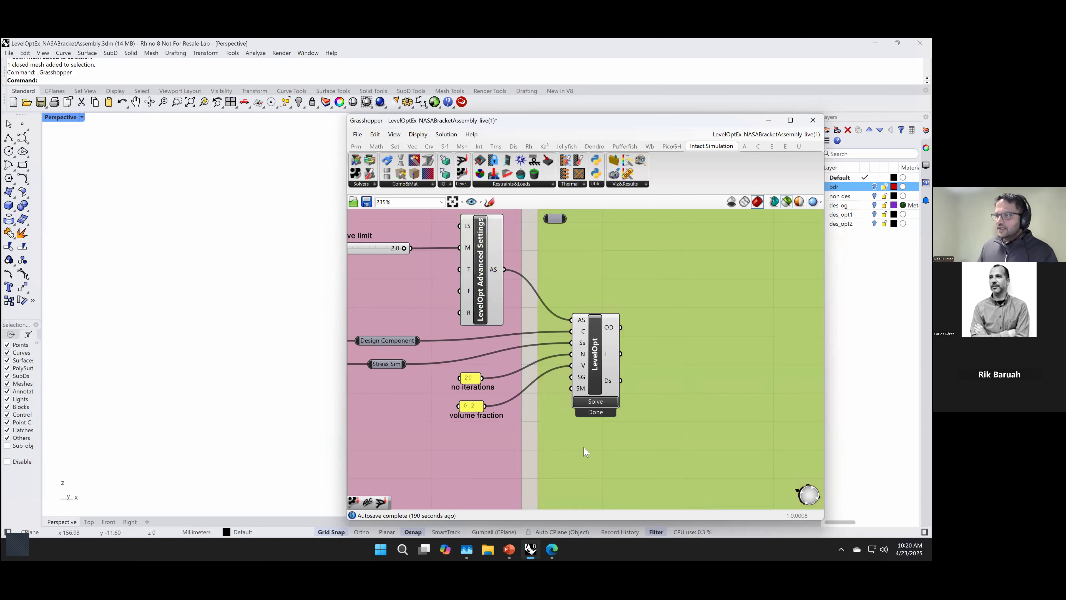
pyautogui.click(531, 437)
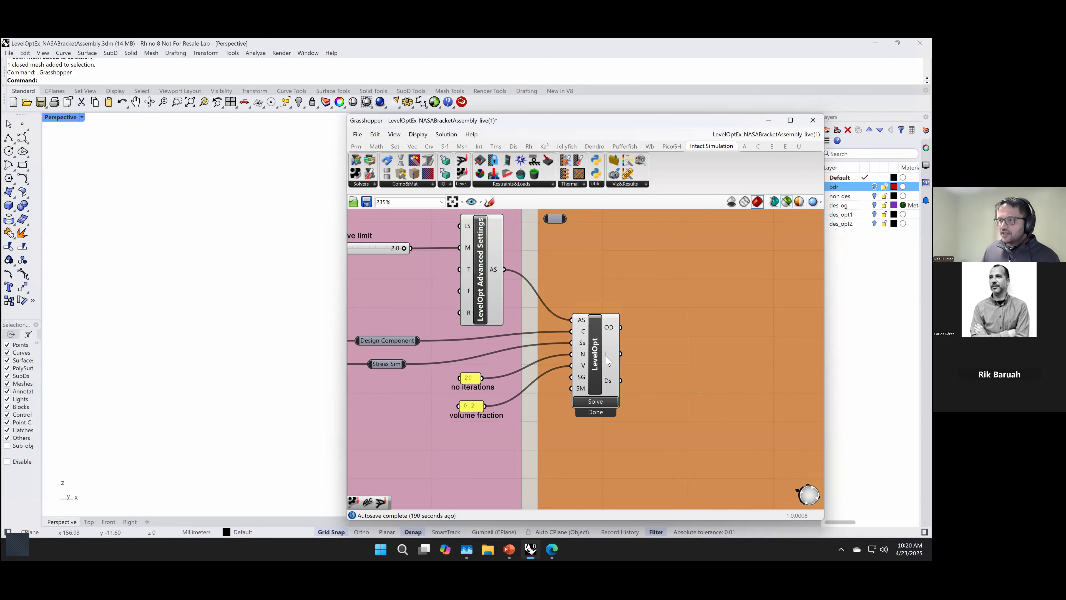
pyautogui.moveTo(608, 360)
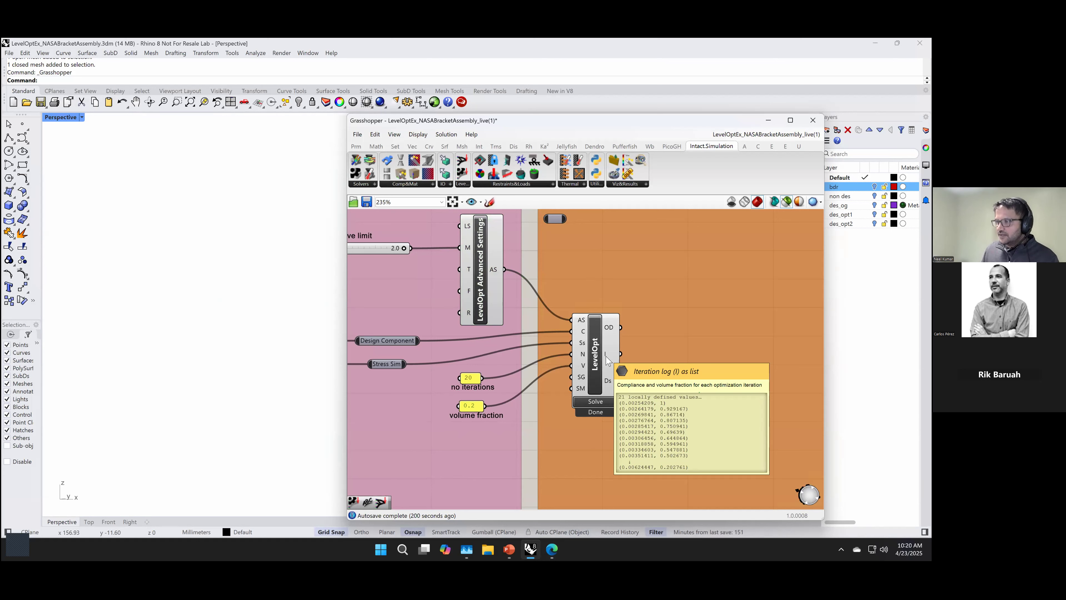
pyautogui.rightClick(262, 373)
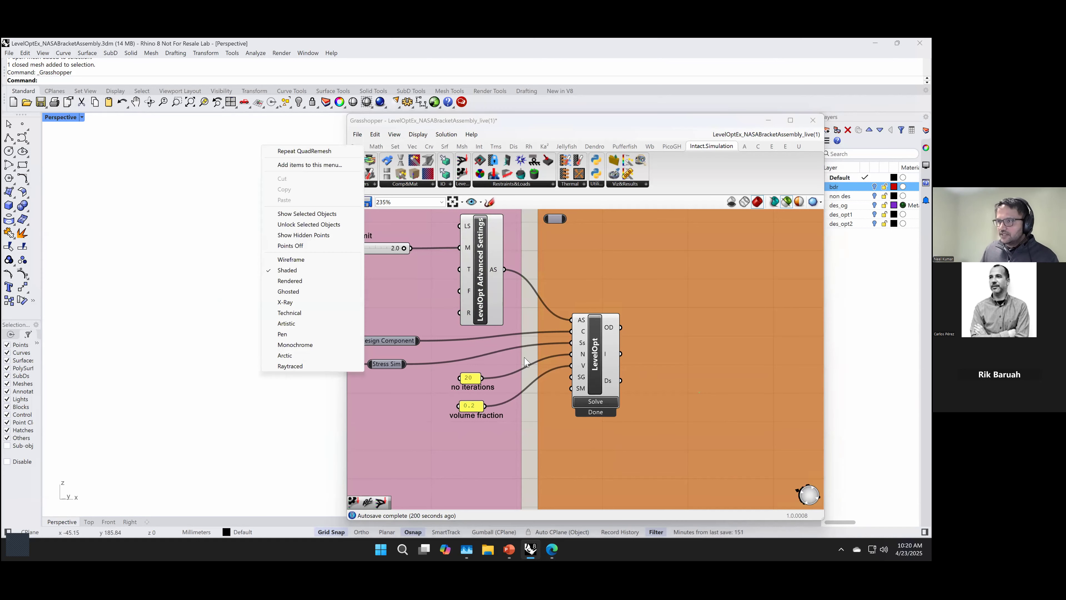
pyautogui.click(690, 359)
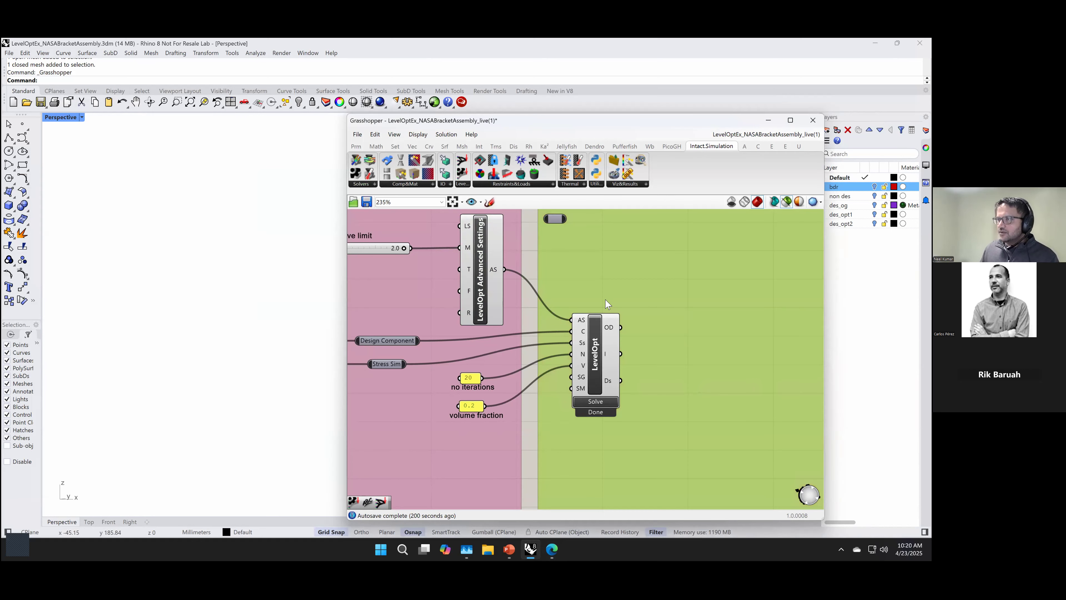
pyautogui.moveTo(609, 332)
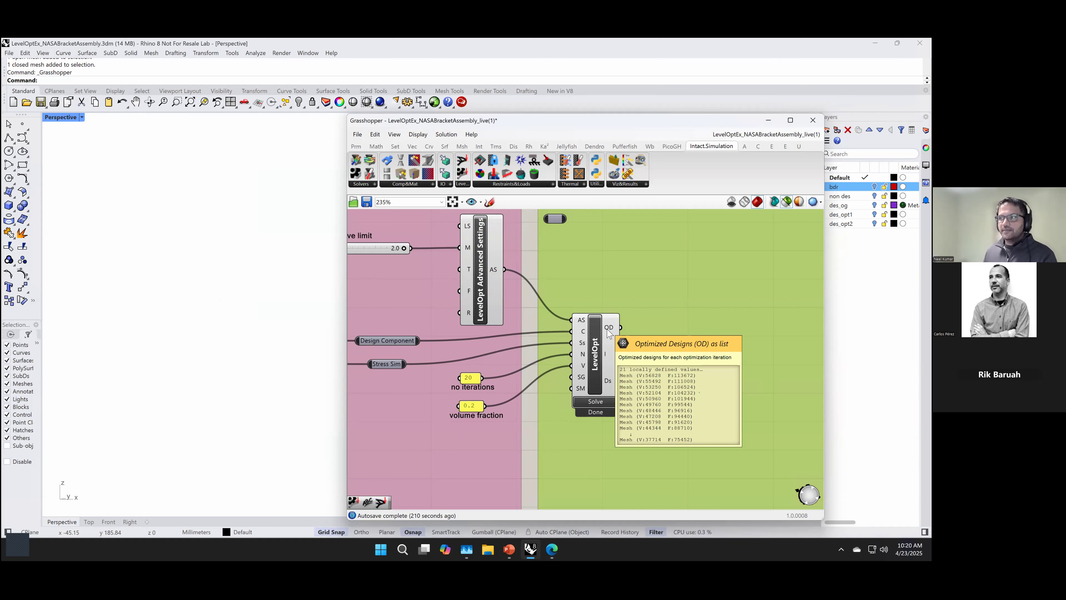
# Step: Place a List Item component beside LevelOpt and connect the OD output to its L input
pyautogui.doubleClick(733, 314)
pyautogui.write('//i')
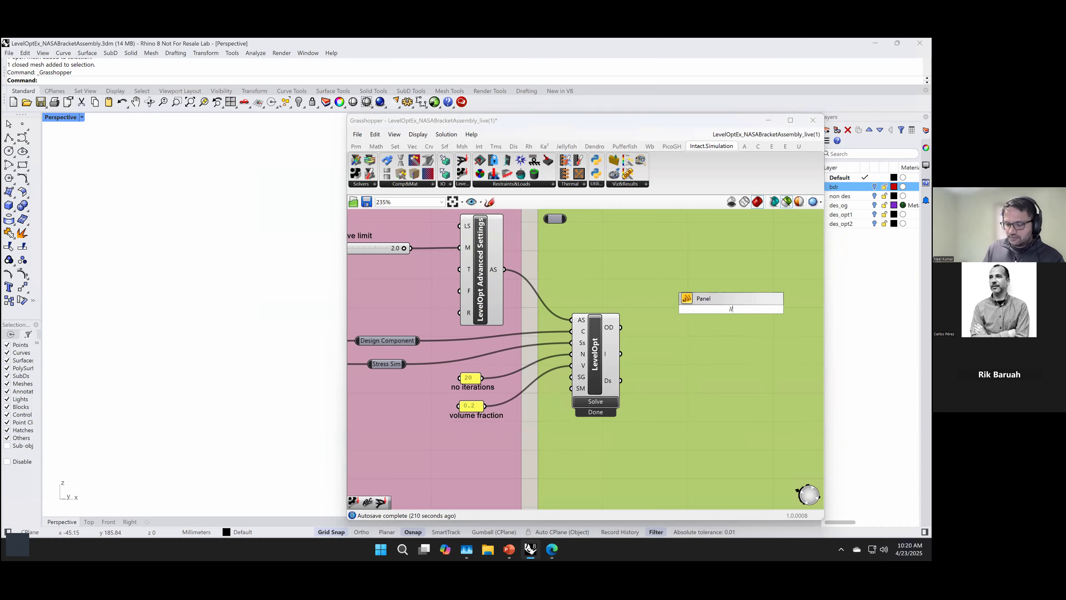
pyautogui.press('BackSpace')
pyautogui.press('BackSpace')
pyautogui.press('BackSpace')
pyautogui.write('item')
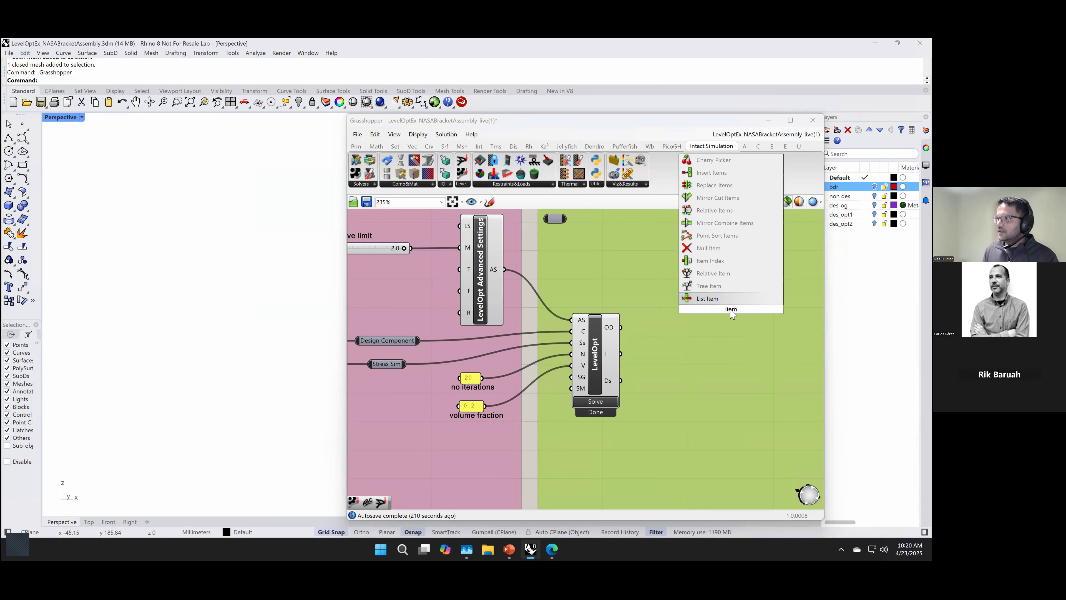
pyautogui.press('Return')
pyautogui.moveTo(621, 327); pyautogui.dragTo(722, 344)
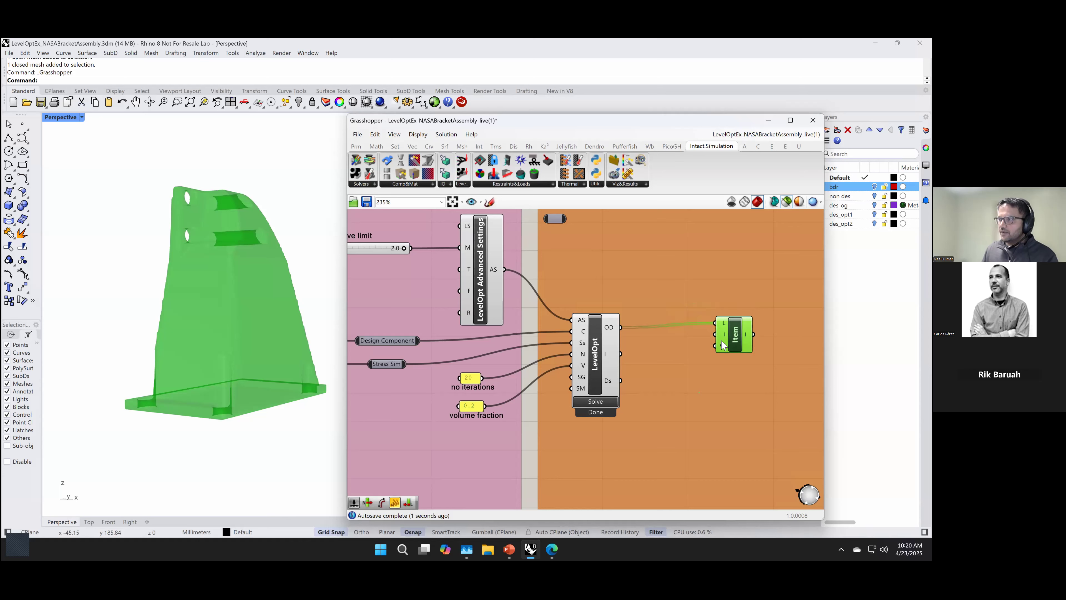
# Step: Add an integer slider ranging from 1 to 20 and connect it to List Item's i input
pyautogui.doubleClick(669, 344)
pyautogui.write('1..20')
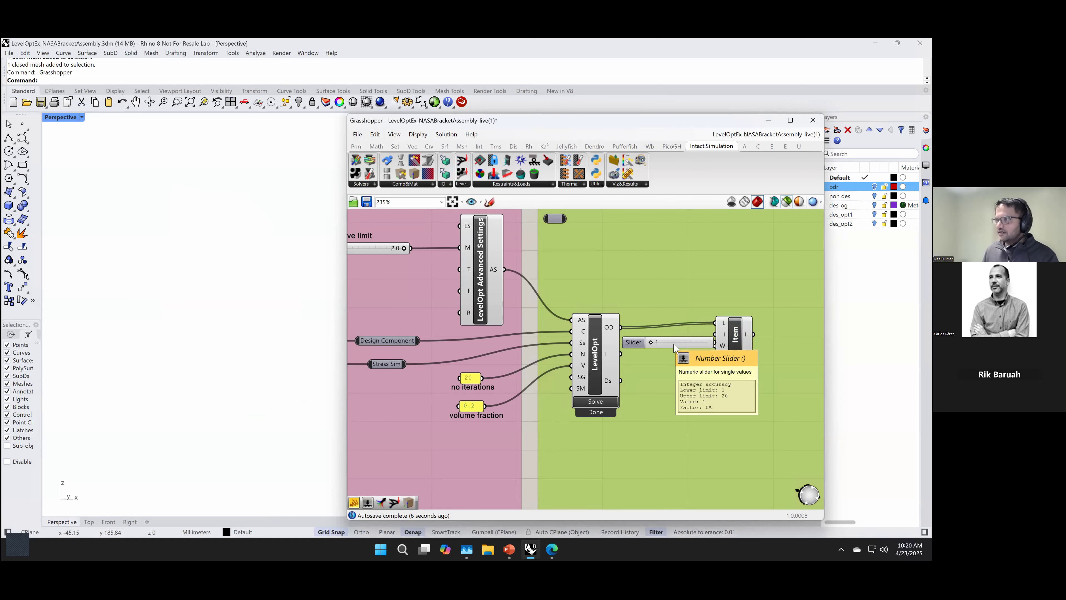
pyautogui.press('Return')
pyautogui.moveTo(672, 310); pyautogui.dragTo(715, 335)
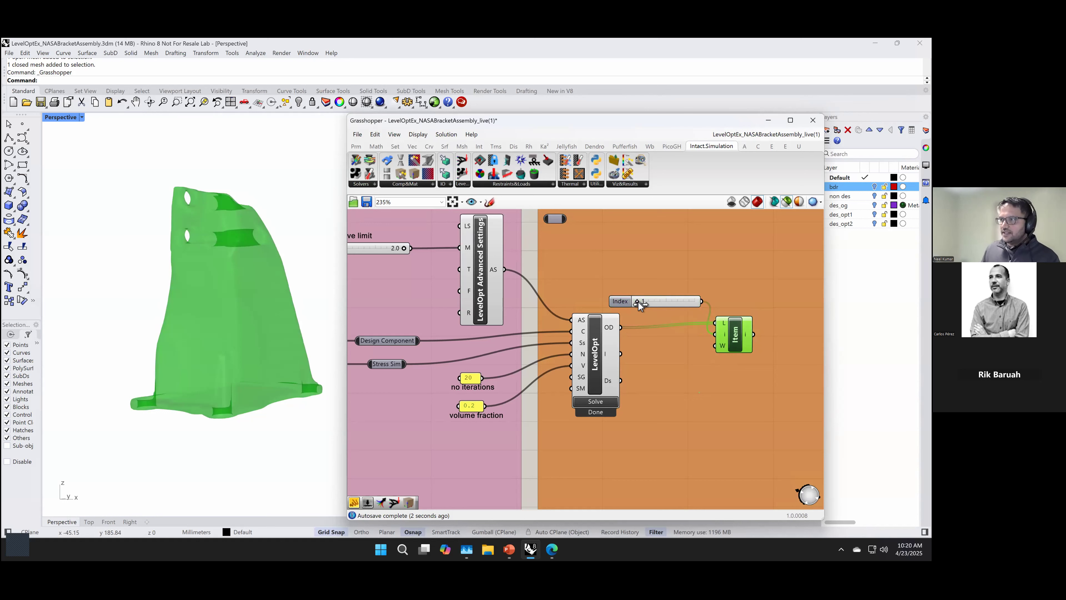
# Step: Set the Index slider to 20 and inspect the resulting bracket design from different angles
pyautogui.moveTo(638, 302); pyautogui.dragTo(696, 301)
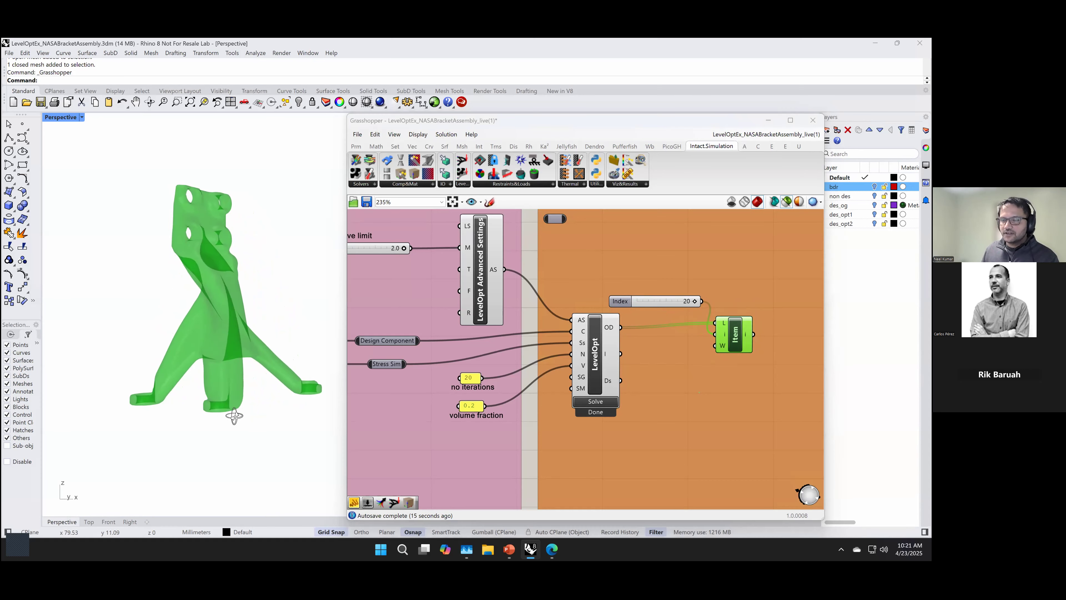
pyautogui.scroll(3, 214, 320)
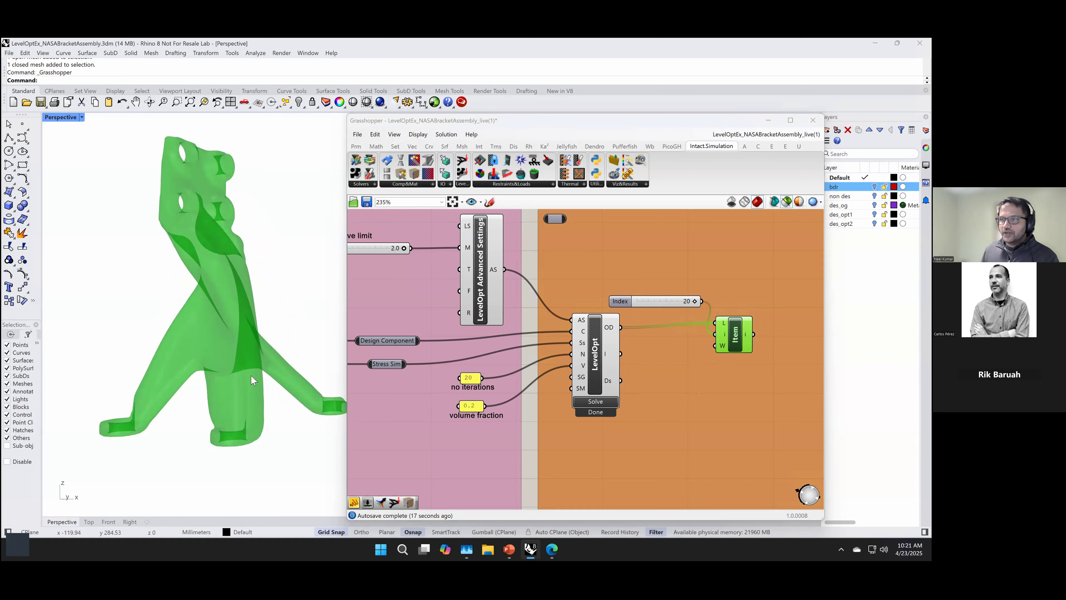
pyautogui.scroll(-5, 251, 375)
pyautogui.moveTo(265, 363); pyautogui.dragTo(252, 360, button='right')
pyautogui.scroll(2, 250, 346)
pyautogui.moveTo(264, 409)
pyautogui.mouseDown(button='right')
pyautogui.moveTo(273, 394)
pyautogui.moveTo(245, 407)
pyautogui.mouseUp(button='right')
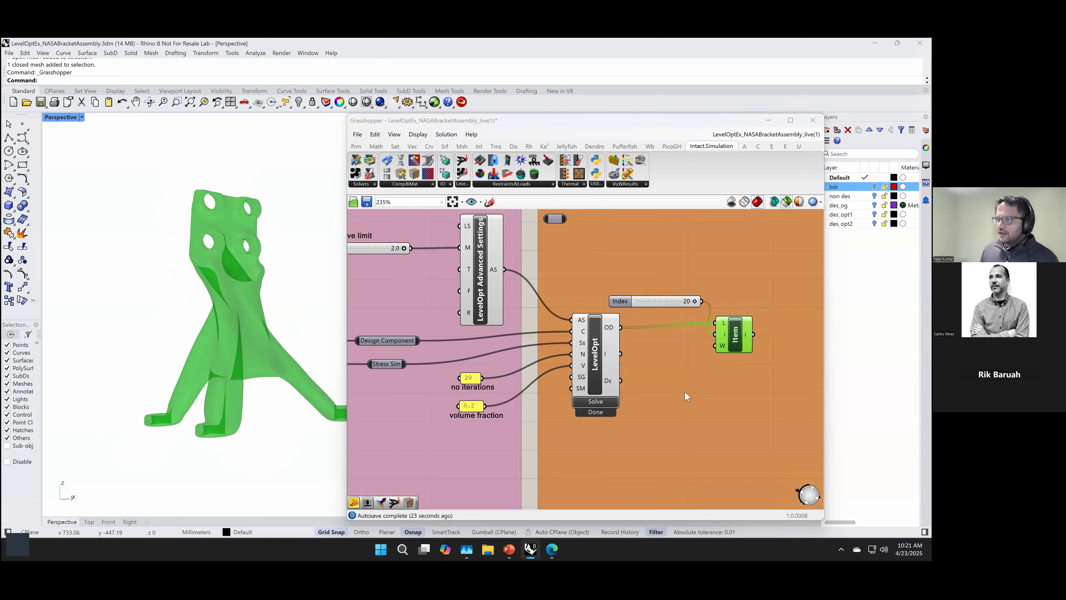
# Step: Place an empty panel just above the List Item component
pyautogui.doubleClick(721, 280)
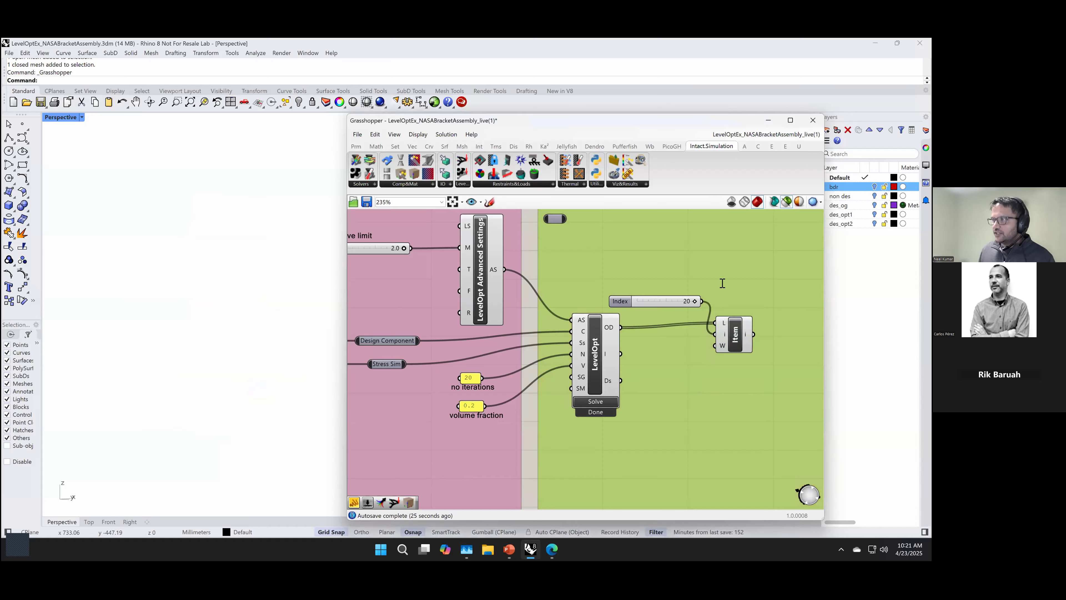
pyautogui.write('//')
pyautogui.press('Return')
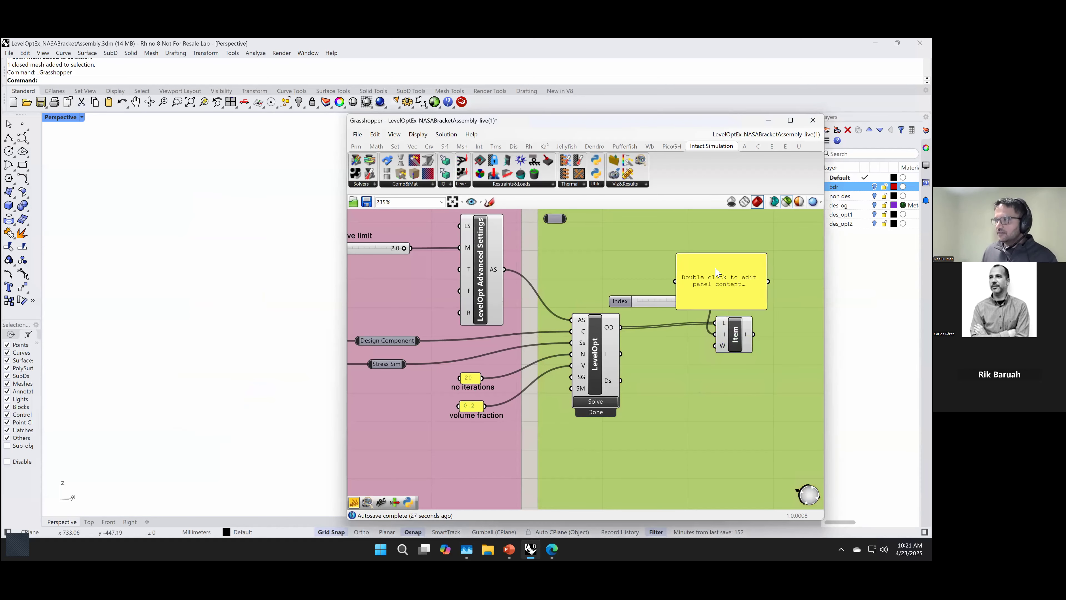
# Step: Move the panel below List Item, connect LevelOpt's I output to it, and widen it to read the values through the last iteration
pyautogui.moveTo(722, 280); pyautogui.dragTo(713, 399)
pyautogui.moveTo(621, 354); pyautogui.dragTo(686, 460)
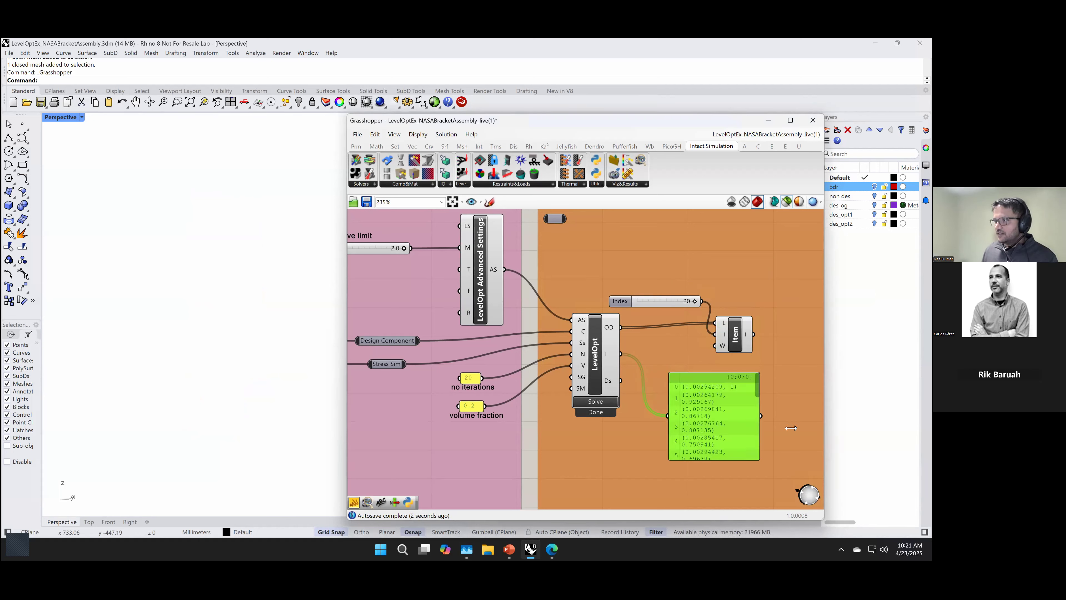
pyautogui.moveTo(791, 428); pyautogui.dragTo(803, 428)
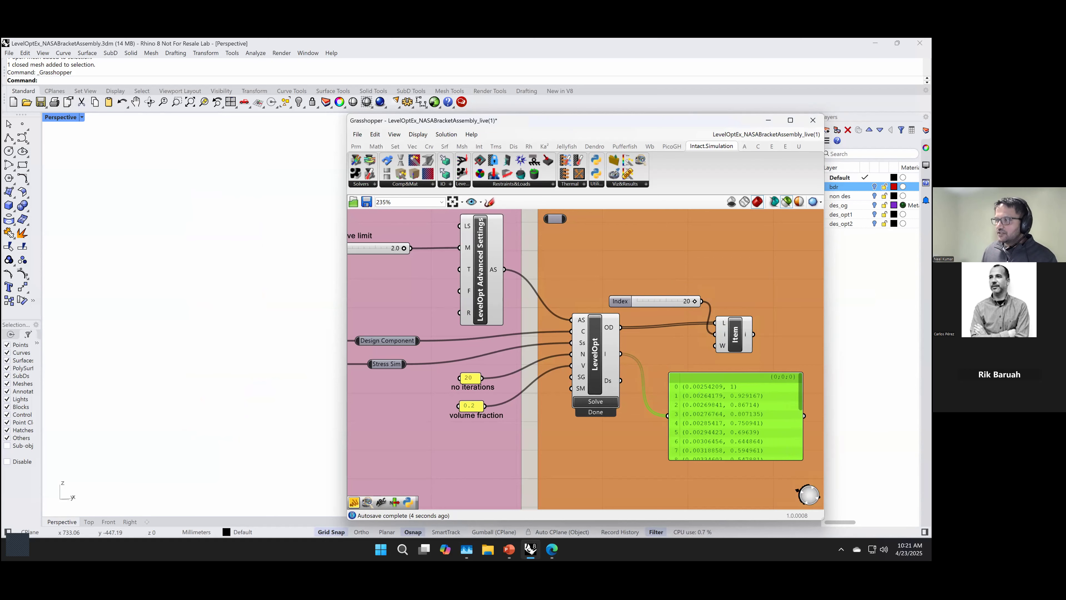
pyautogui.scroll(-5, 727, 432)
pyautogui.moveTo(634, 482); pyautogui.dragTo(596, 467, button='right')
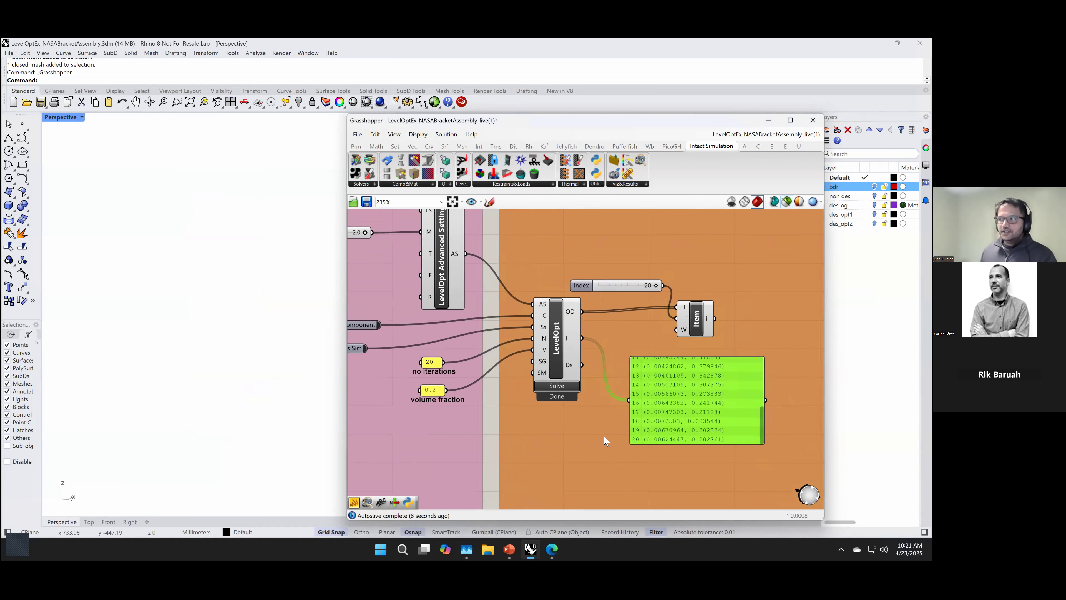
# Step: Preview the optimized bracket design output by the List Item component
pyautogui.click(696, 328)
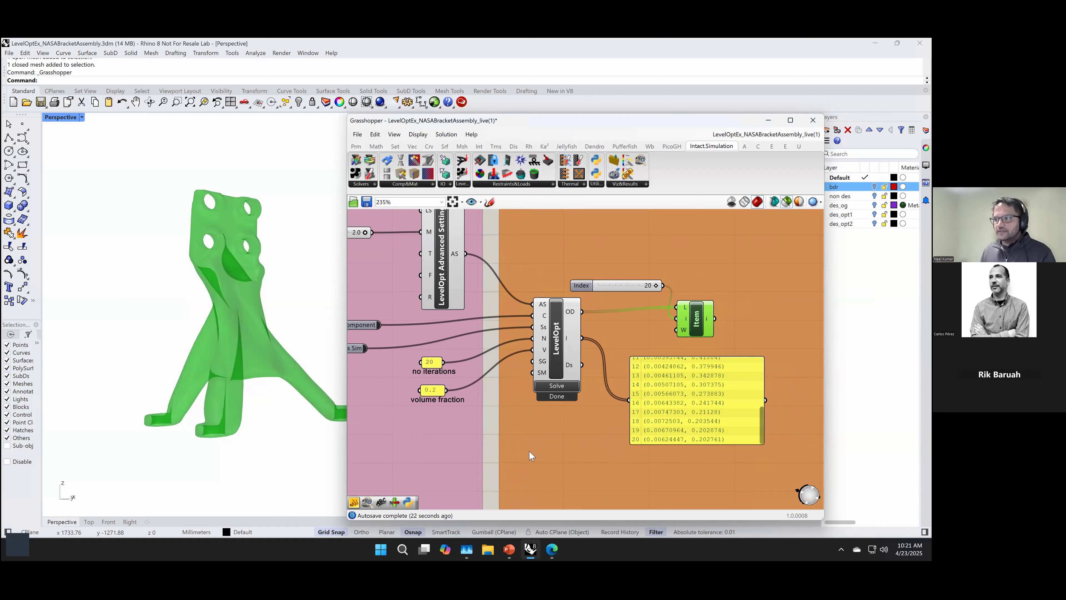
pyautogui.scroll(-1, 530, 456)
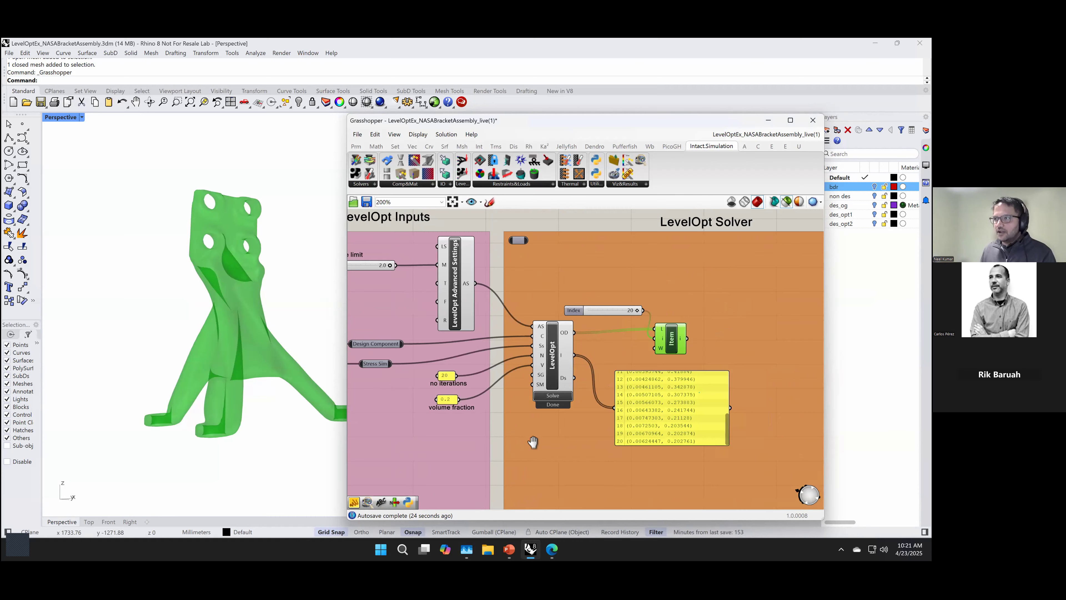
pyautogui.scroll(-1, 532, 442)
pyautogui.moveTo(525, 448); pyautogui.dragTo(607, 445, button='right')
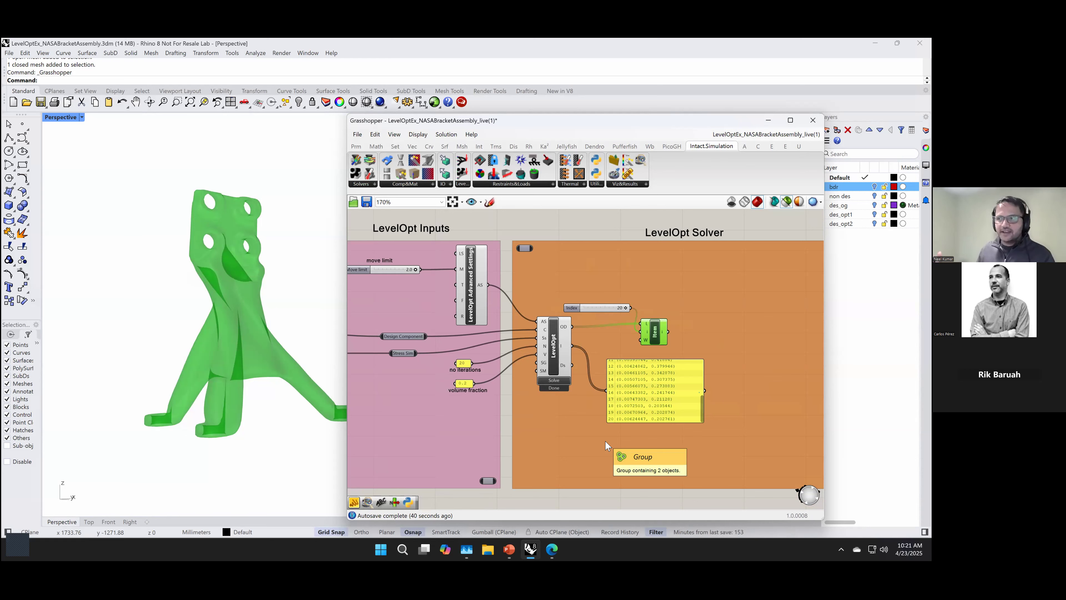
# Step: Duplicate the entire Intact.Simulation Stress Solver Setup group to the right of the LevelOpt Solver group
pyautogui.scroll(-2, 609, 435)
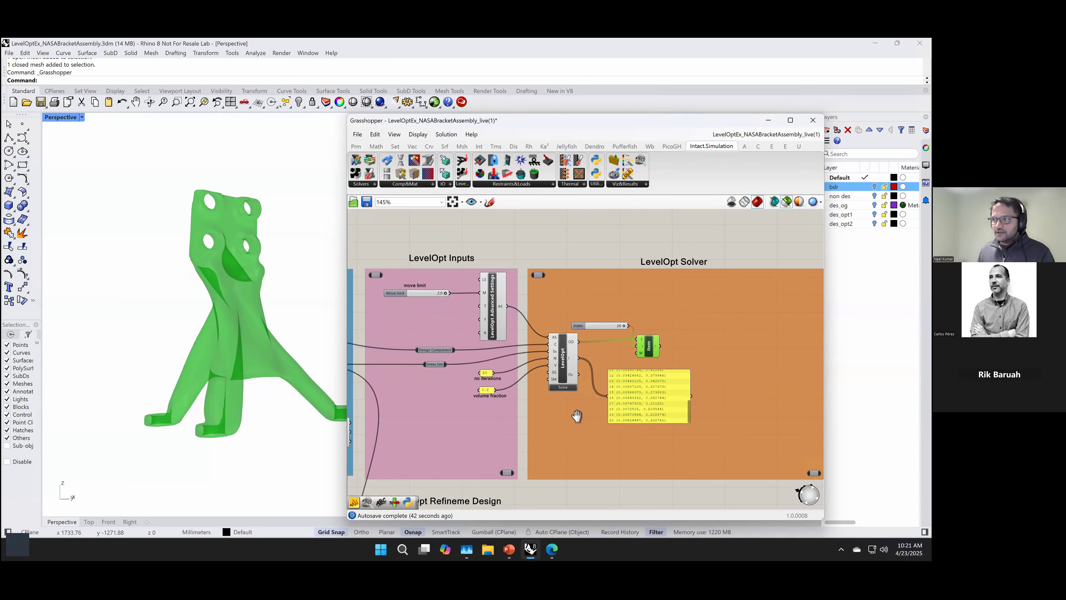
pyautogui.moveTo(576, 417); pyautogui.dragTo(674, 411, button='right')
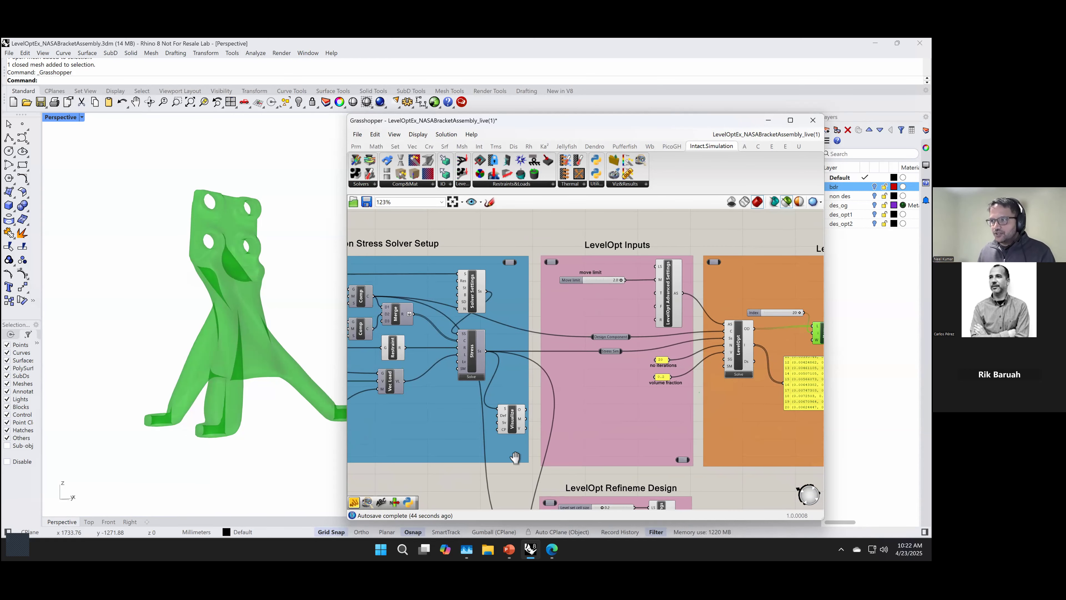
pyautogui.scroll(-3, 575, 440)
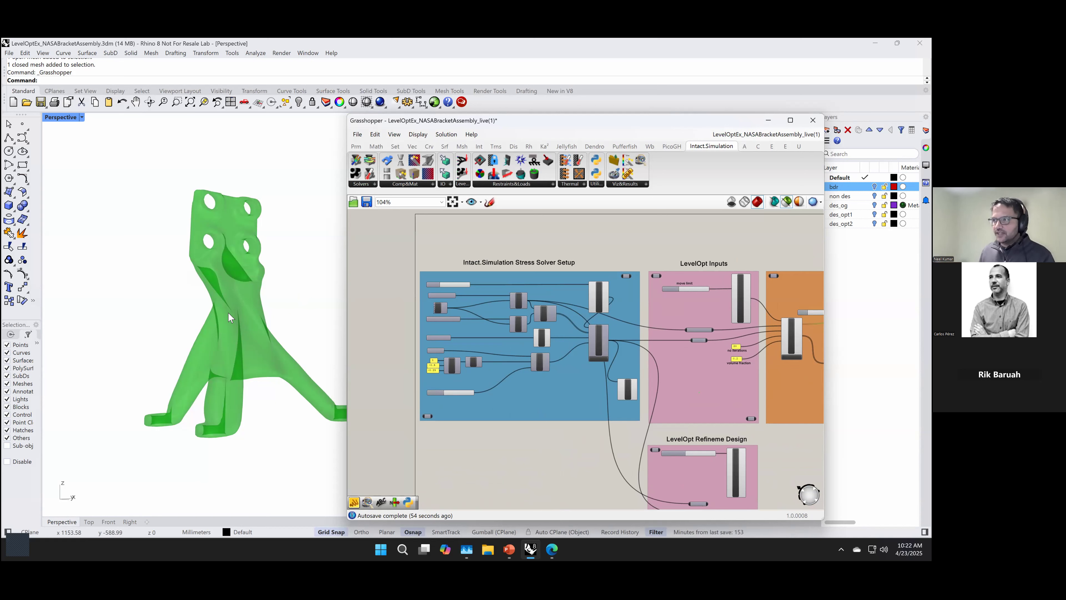
pyautogui.scroll(1, 545, 435)
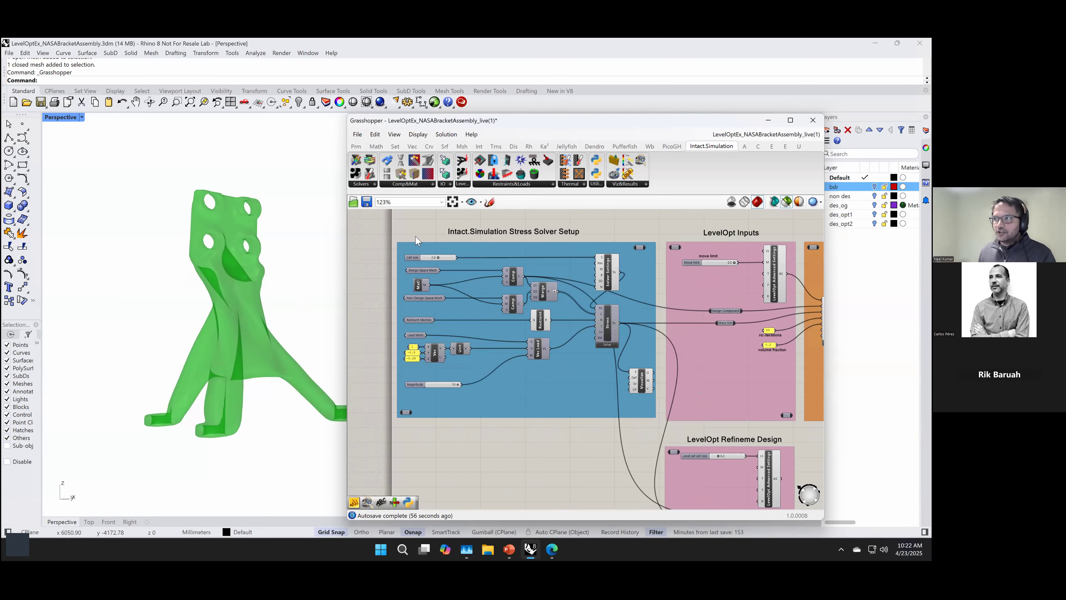
pyautogui.moveTo(656, 453); pyautogui.dragTo(376, 214)
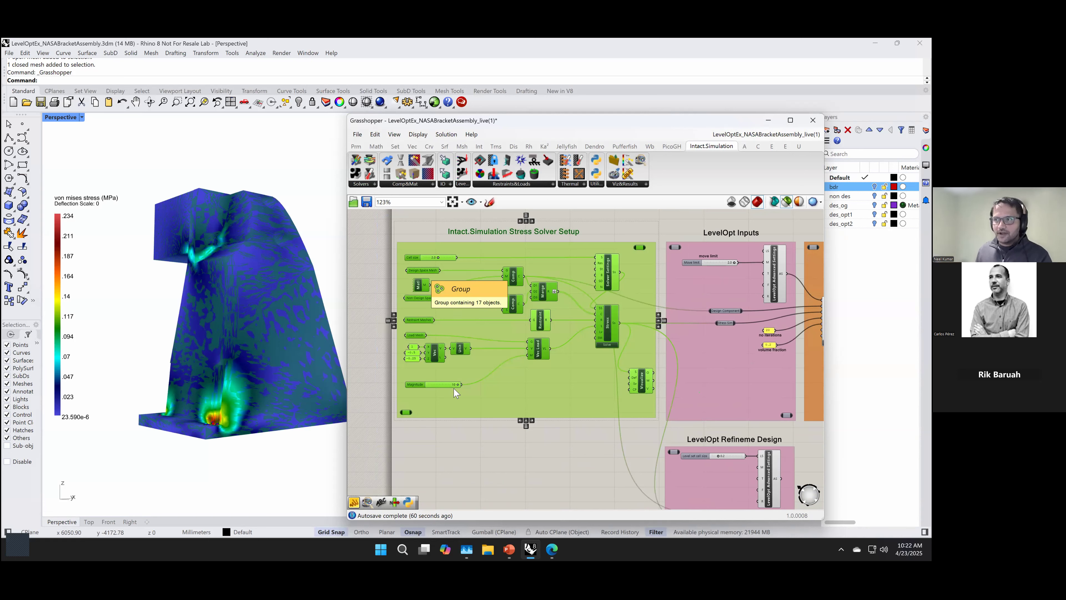
pyautogui.click(459, 406)
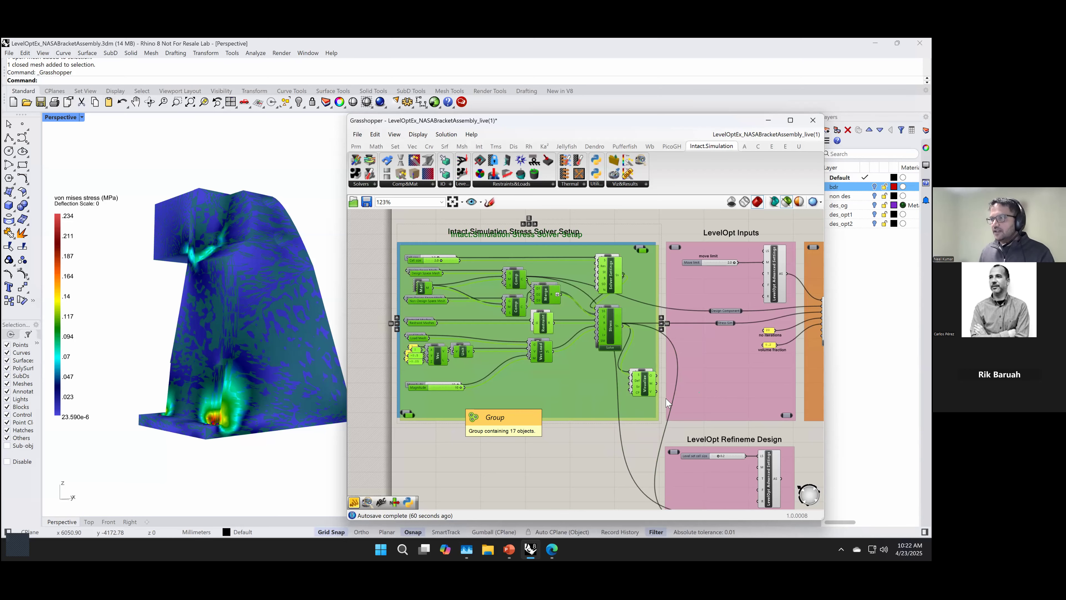
pyautogui.moveTo(694, 403); pyautogui.dragTo(598, 404)
pyautogui.click(535, 469)
# Step: Connect List Item's output to the Design Space Mesh parameter in the duplicated stress solver setup
pyautogui.moveTo(568, 463); pyautogui.dragTo(659, 469, button='right')
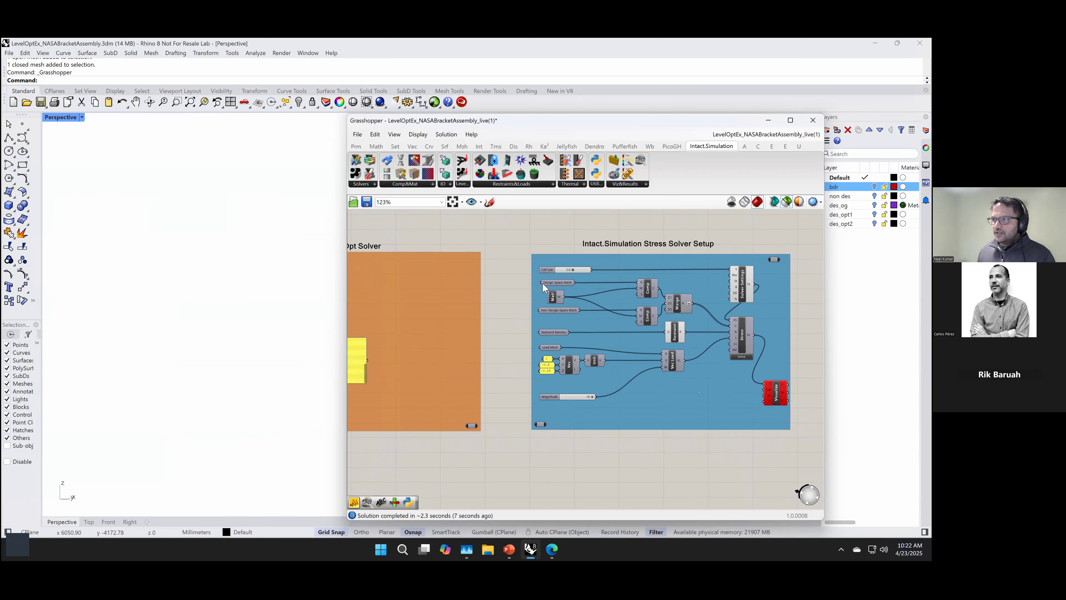
pyautogui.moveTo(485, 398); pyautogui.dragTo(615, 407, button='right')
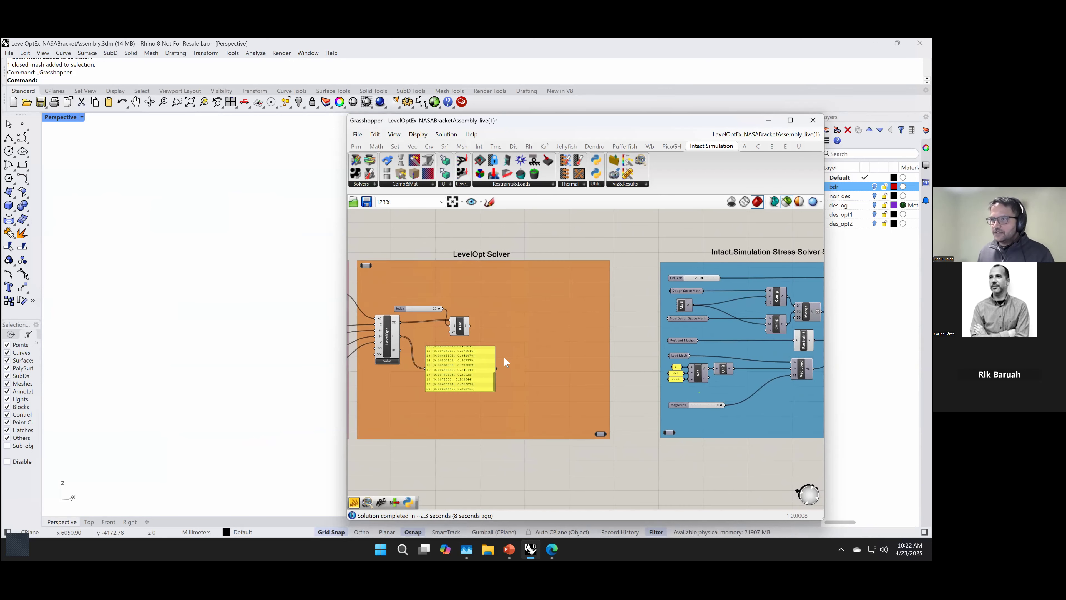
pyautogui.moveTo(471, 327); pyautogui.dragTo(671, 293)
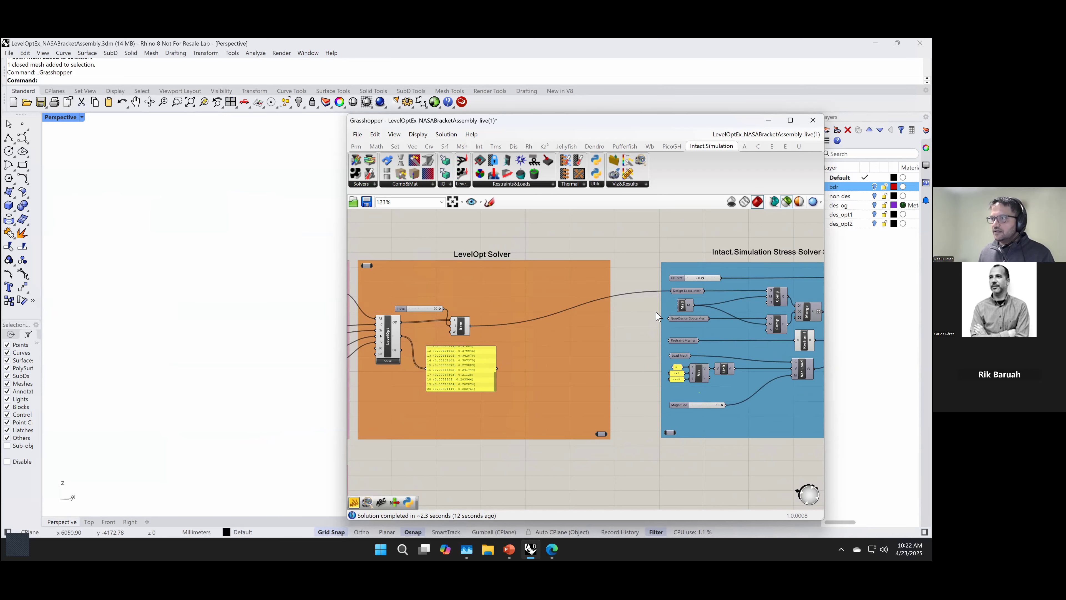
# Step: Widen the Grasshopper window and preview the duplicated setup's design space, non-design space, restraint and load meshes
pyautogui.scroll(2, 637, 353)
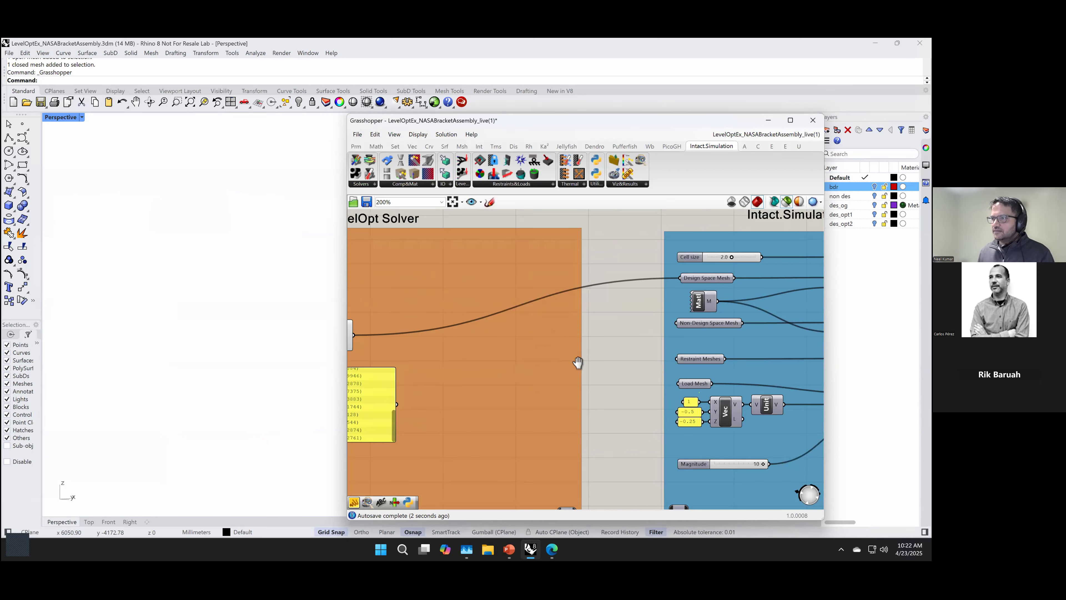
pyautogui.scroll(2, 579, 362)
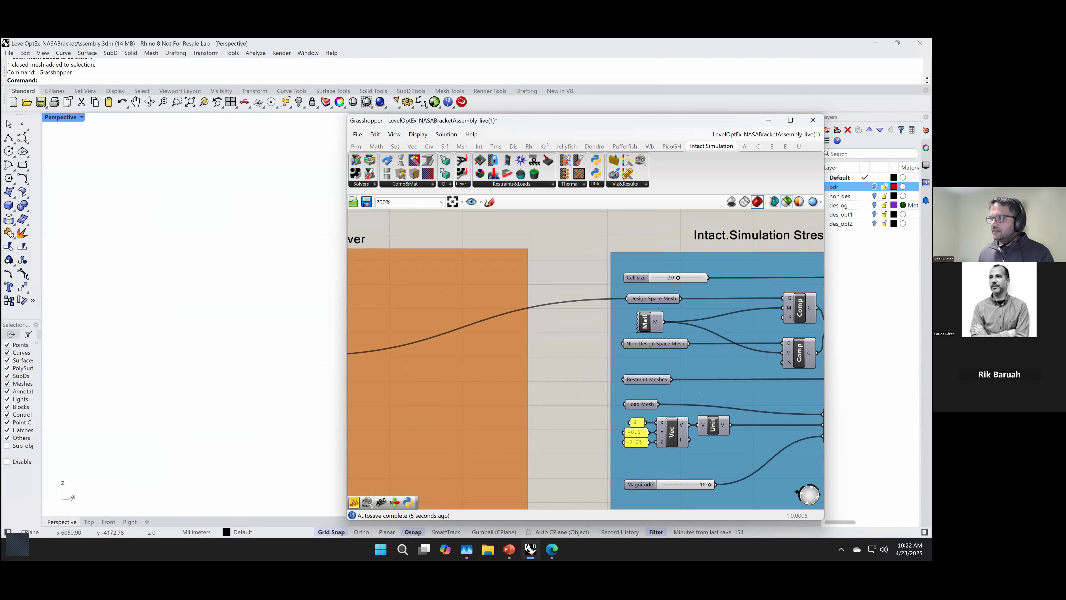
pyautogui.moveTo(824, 355); pyautogui.dragTo(872, 355)
pyautogui.moveTo(538, 364); pyautogui.dragTo(460, 362, button='right')
pyautogui.click(573, 296)
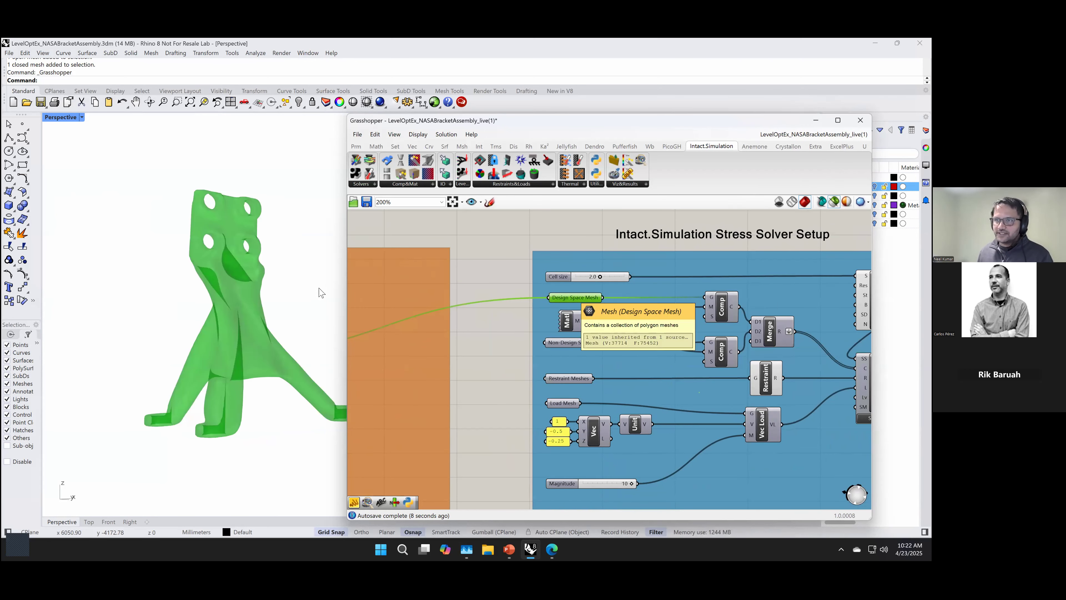
pyautogui.click(564, 344)
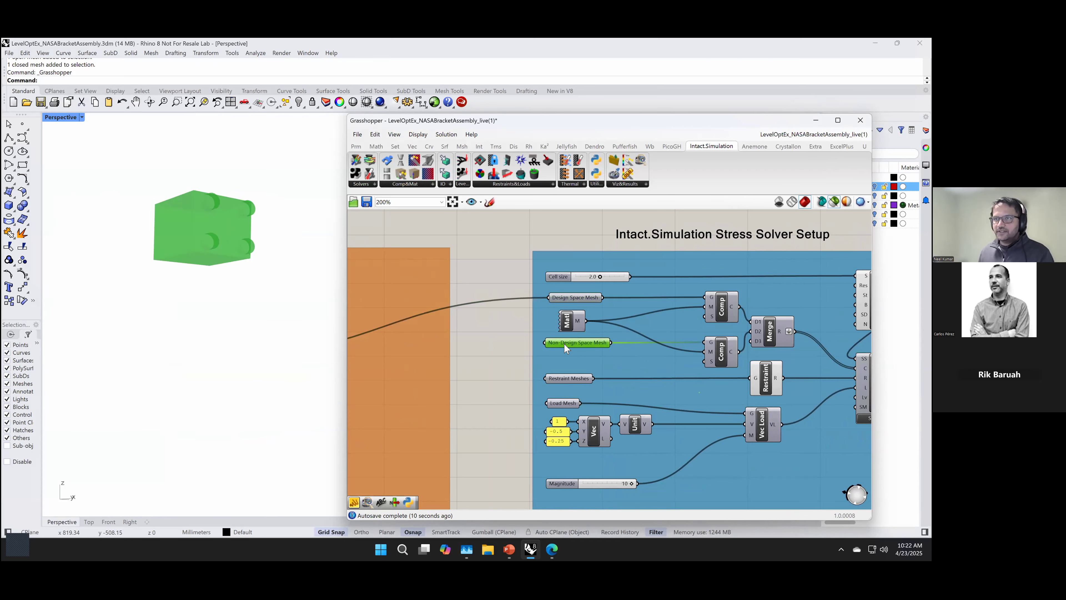
pyautogui.keyDown('shift'); pyautogui.click(560, 378); pyautogui.keyUp('shift')
pyautogui.keyDown('shift'); pyautogui.click(559, 404); pyautogui.keyUp('shift')
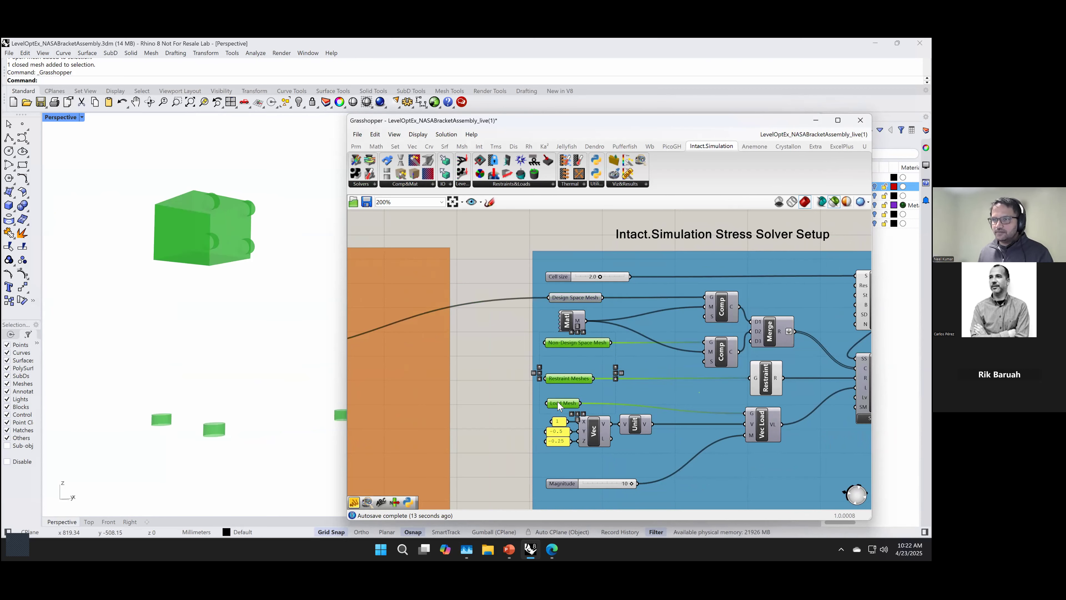
pyautogui.keyDown('shift'); pyautogui.click(574, 298); pyautogui.keyUp('shift')
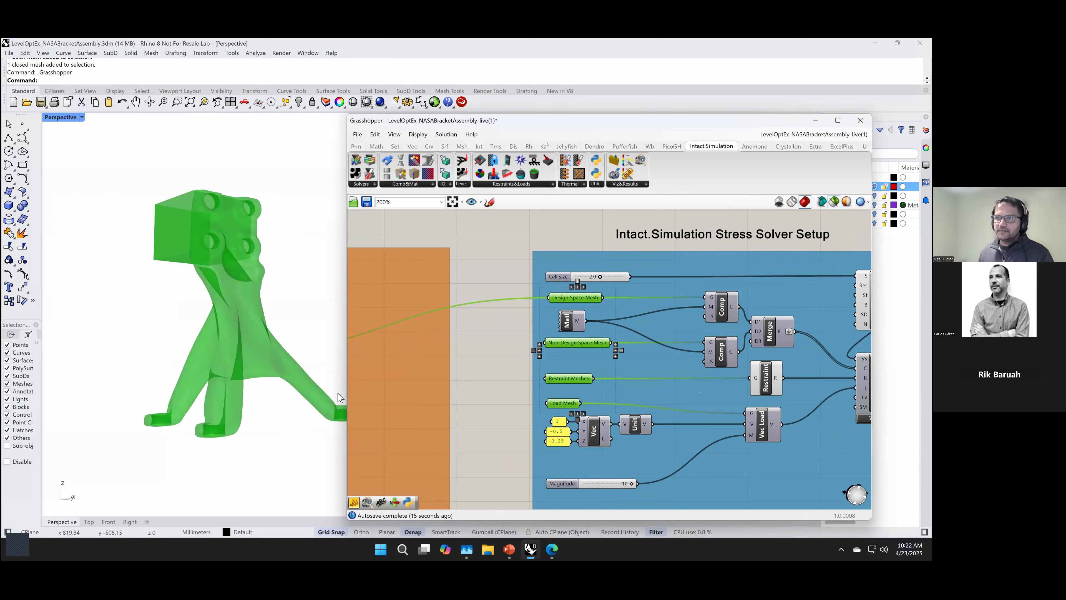
pyautogui.click(492, 399)
# Step: Check the duplicated setup's cell size and solve its Stress component
pyautogui.moveTo(481, 400); pyautogui.dragTo(358, 403, button='right')
pyautogui.moveTo(471, 286)
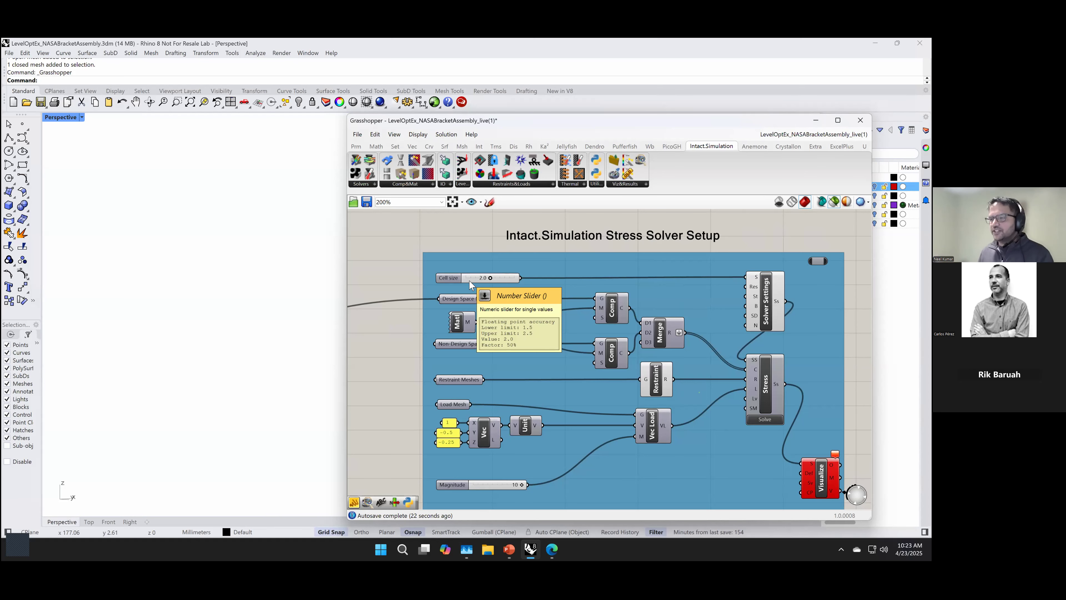
pyautogui.moveTo(380, 348); pyautogui.dragTo(275, 303, button='right')
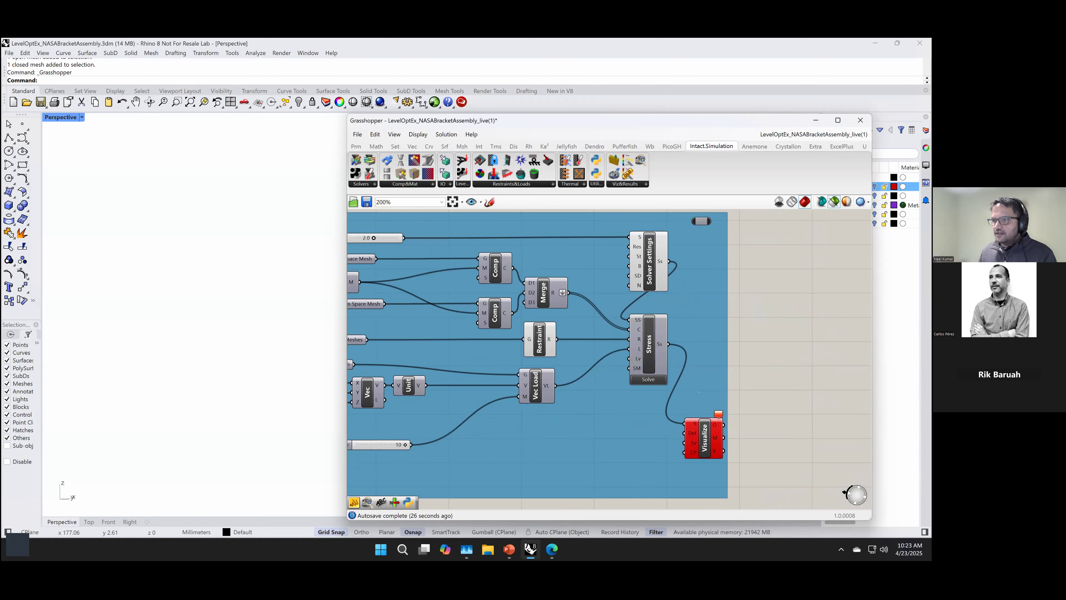
pyautogui.moveTo(750, 359); pyautogui.dragTo(795, 345, button='right')
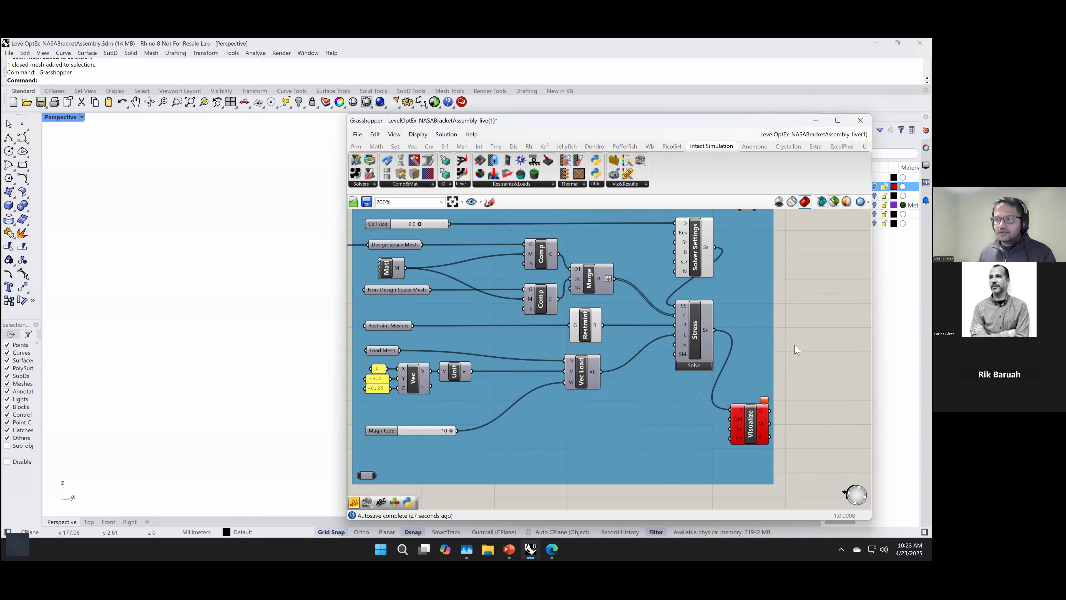
pyautogui.click(695, 366)
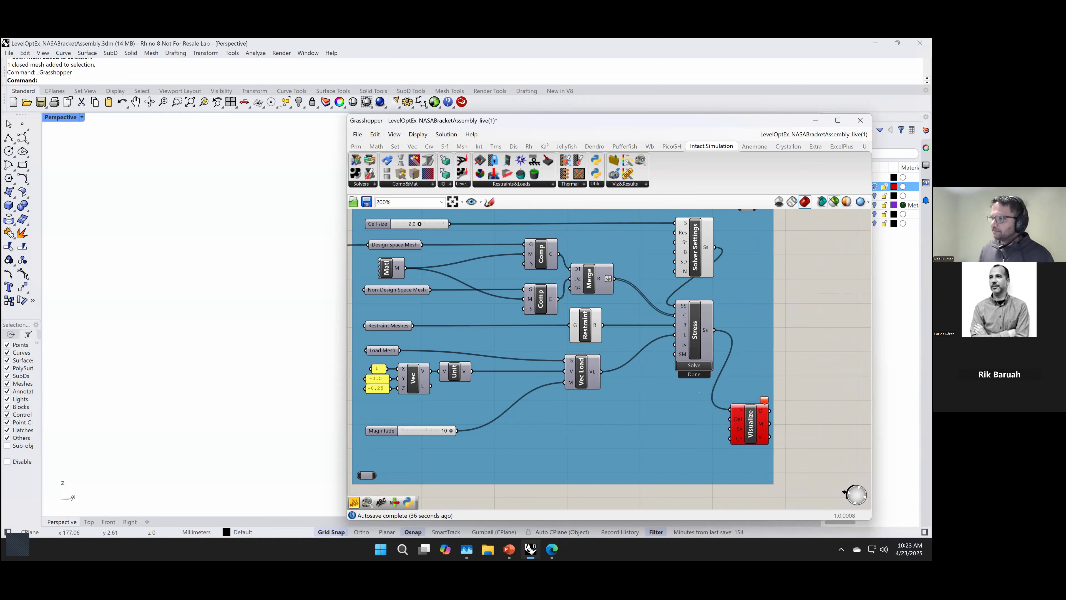
# Step: Set the duplicated Visualize component to von mises stress and inspect the stressed bracket from another angle
pyautogui.rightClick(749, 432)
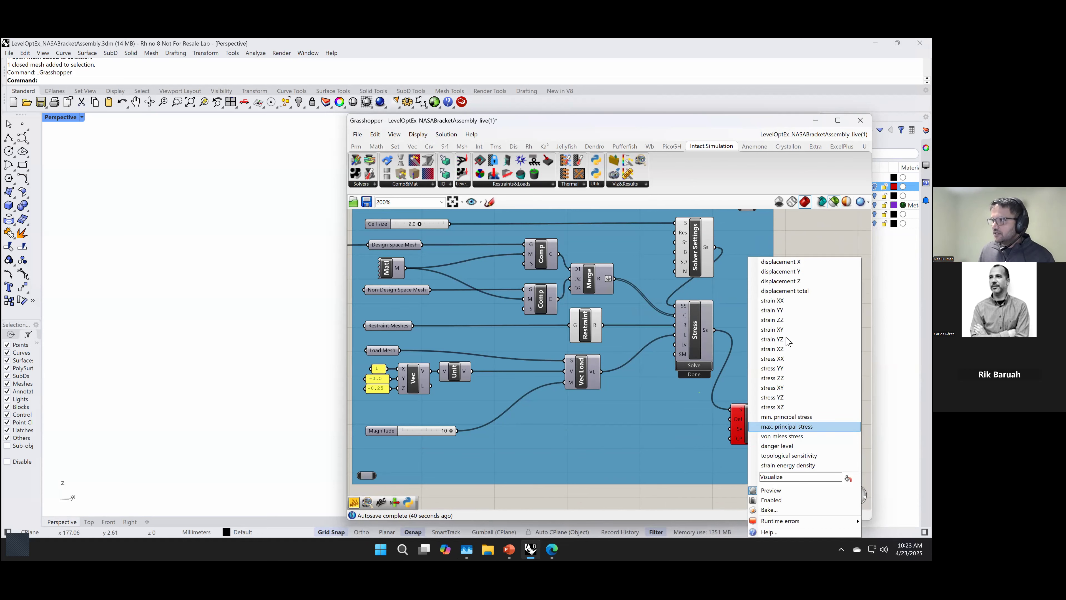
pyautogui.click(783, 437)
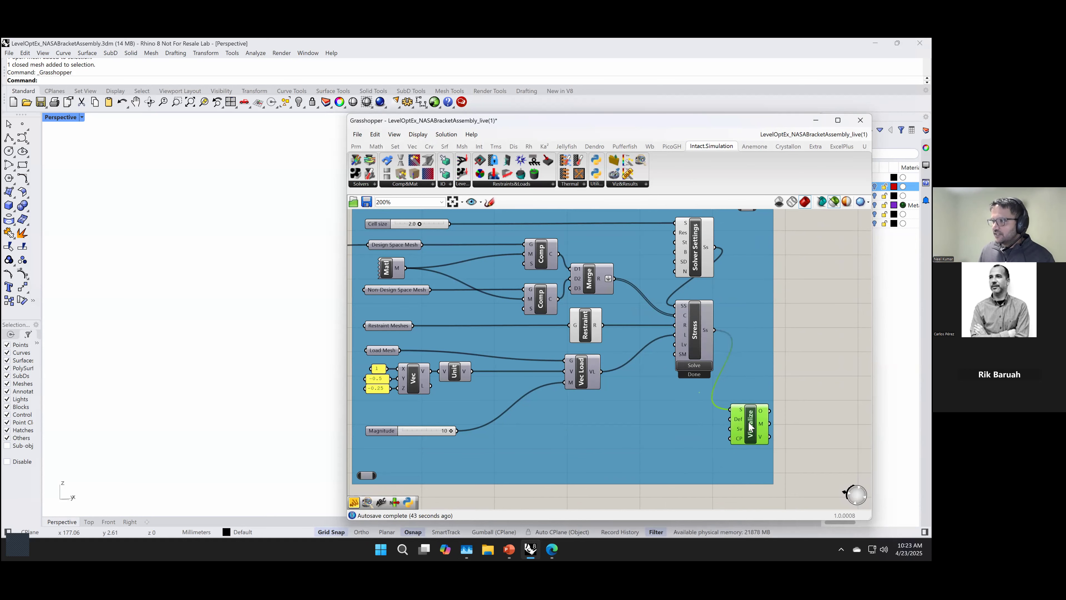
pyautogui.moveTo(261, 432); pyautogui.dragTo(259, 428, button='right')
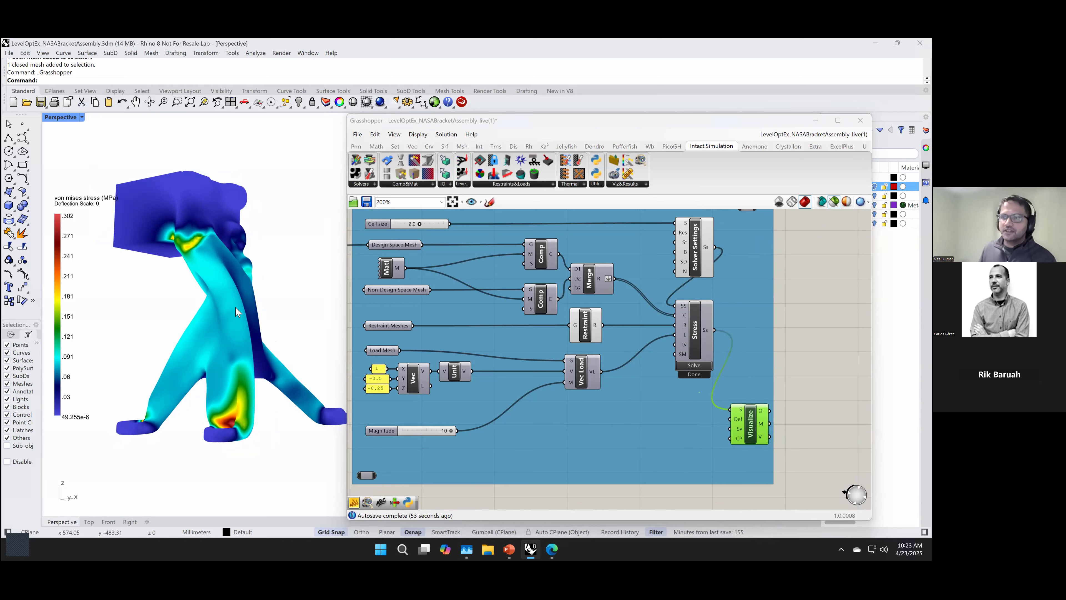
pyautogui.moveTo(257, 368); pyautogui.dragTo(323, 418, button='right')
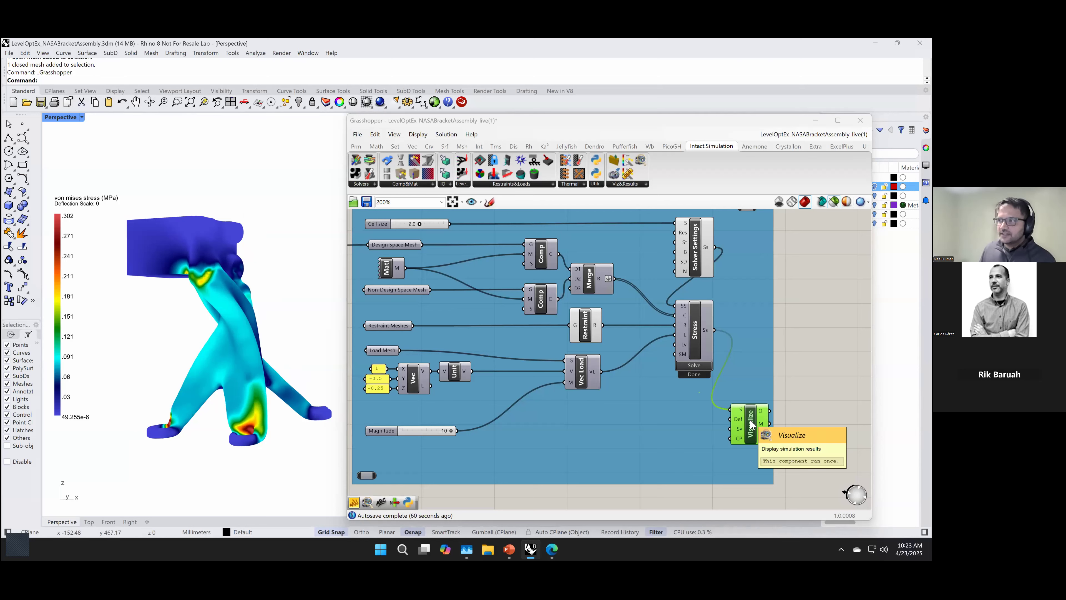
# Step: Review the definition from the duplicated stress setup back through the LevelOpt Solver group to the LevelOpt refinement inputs
pyautogui.moveTo(506, 496); pyautogui.dragTo(549, 486, button='right')
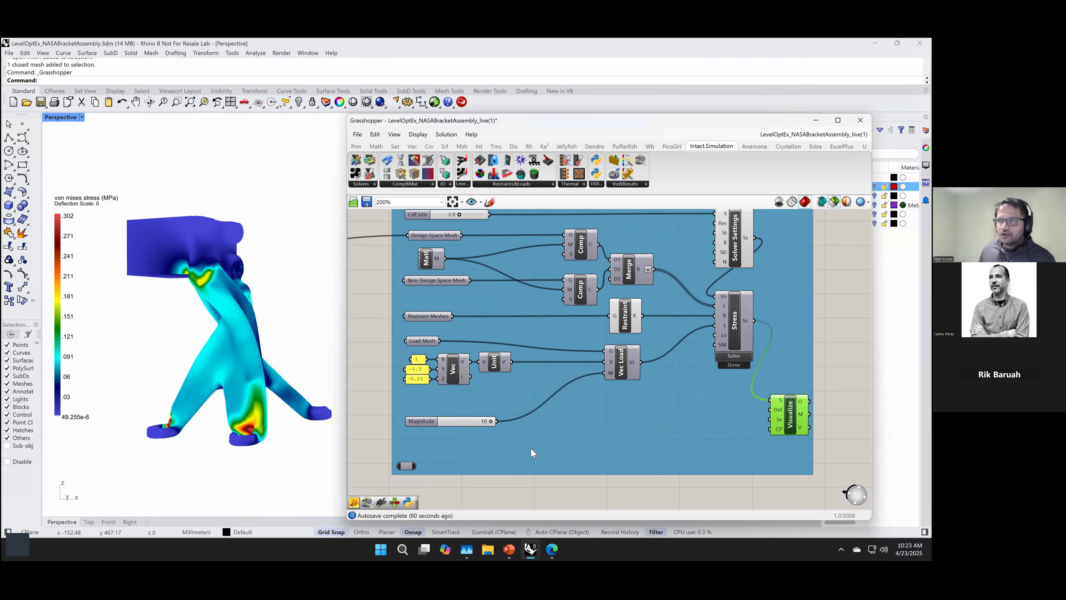
pyautogui.moveTo(531, 448); pyautogui.dragTo(551, 459, button='right')
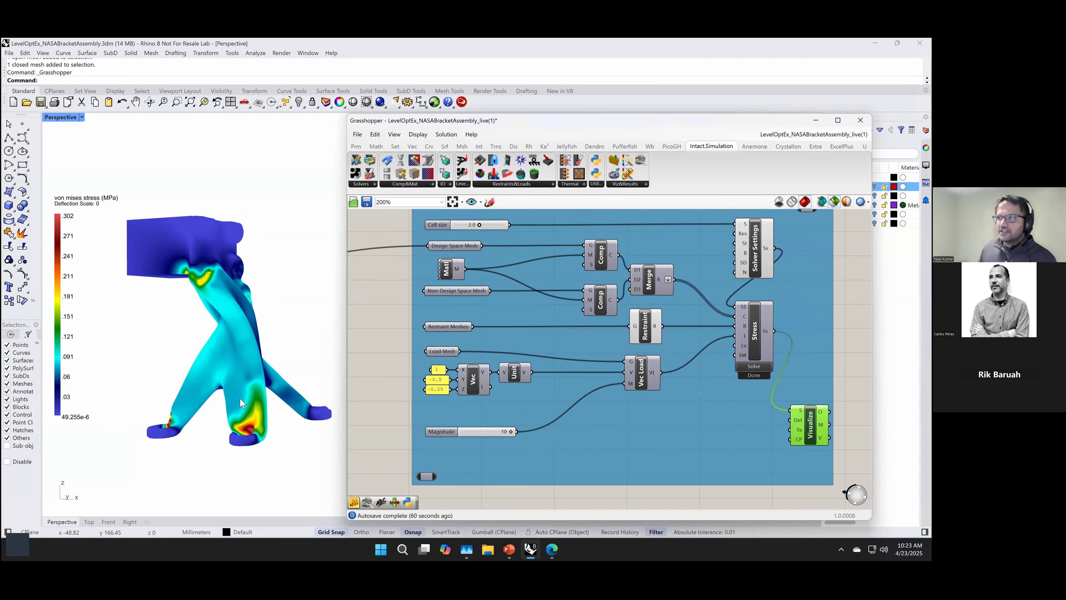
pyautogui.scroll(-1, 574, 407)
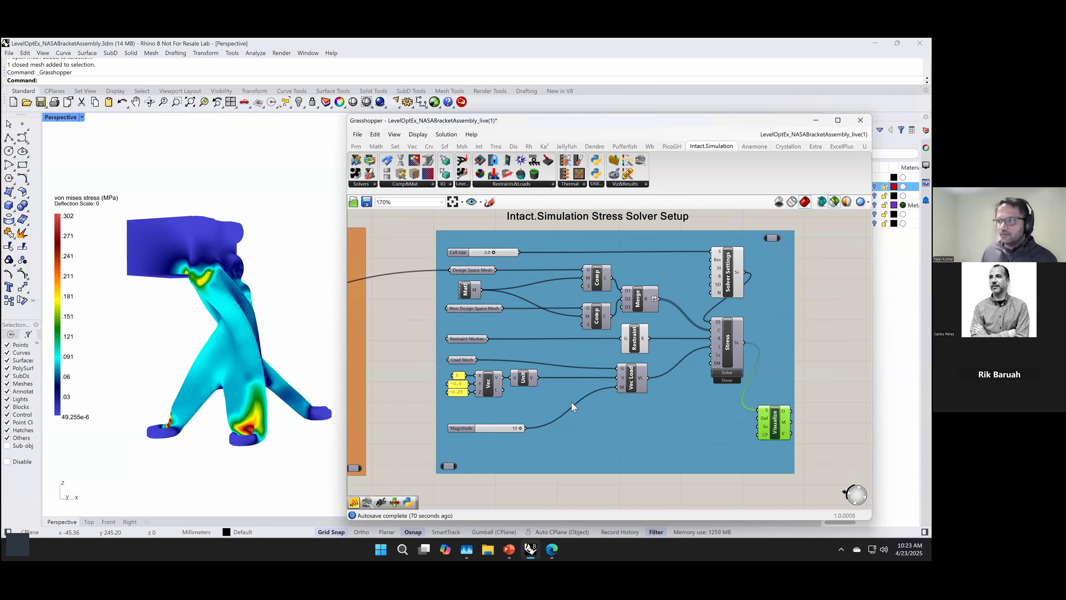
pyautogui.moveTo(408, 457); pyautogui.dragTo(650, 426, button='right')
pyautogui.scroll(-1, 528, 446)
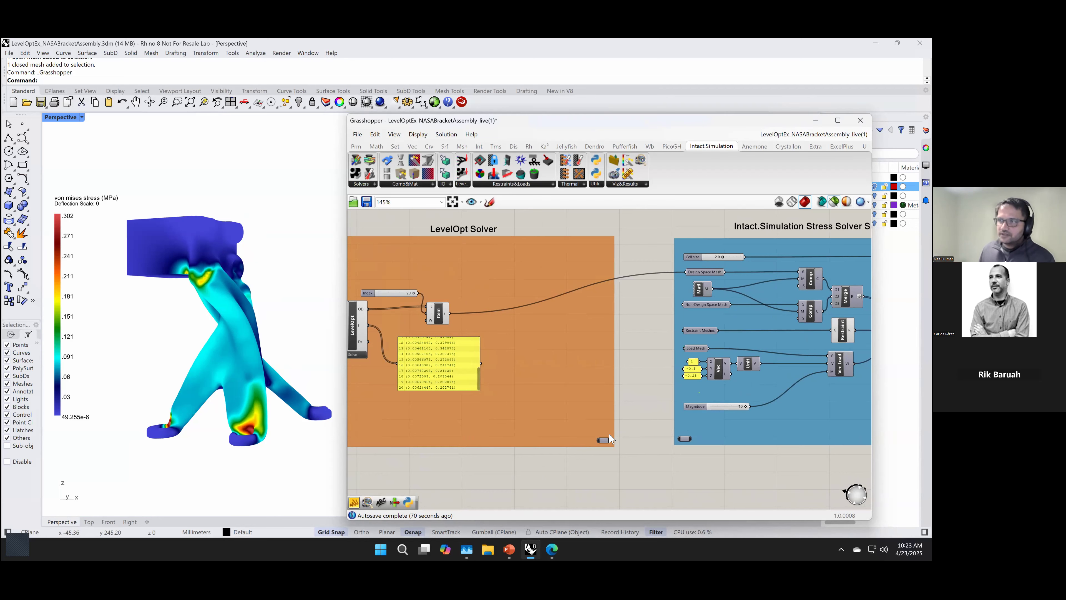
pyautogui.moveTo(516, 459); pyautogui.dragTo(634, 460, button='right')
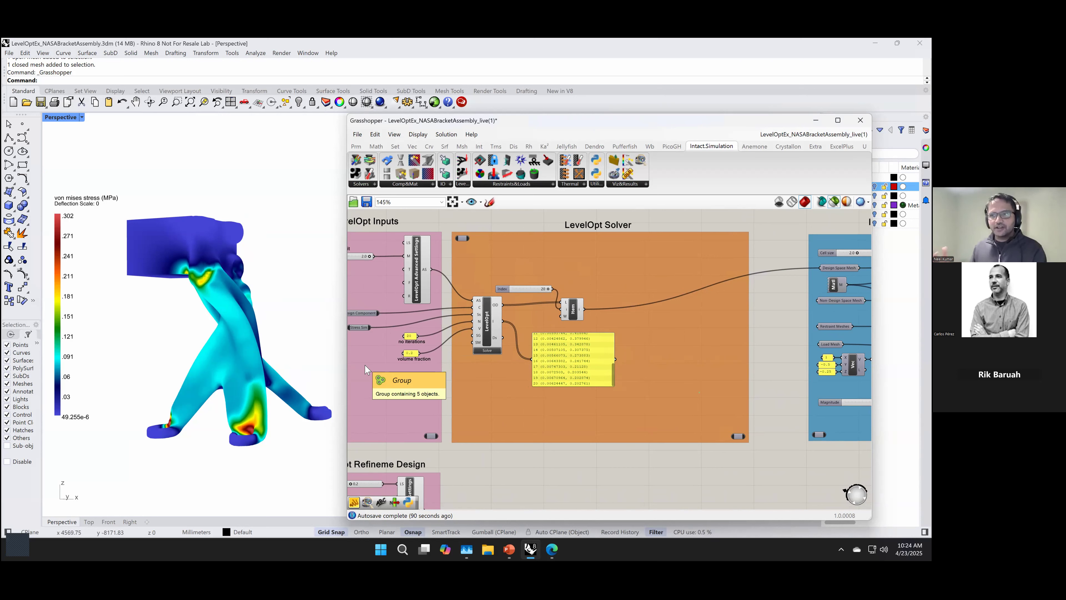
pyautogui.moveTo(524, 454); pyautogui.dragTo(603, 383, button='right')
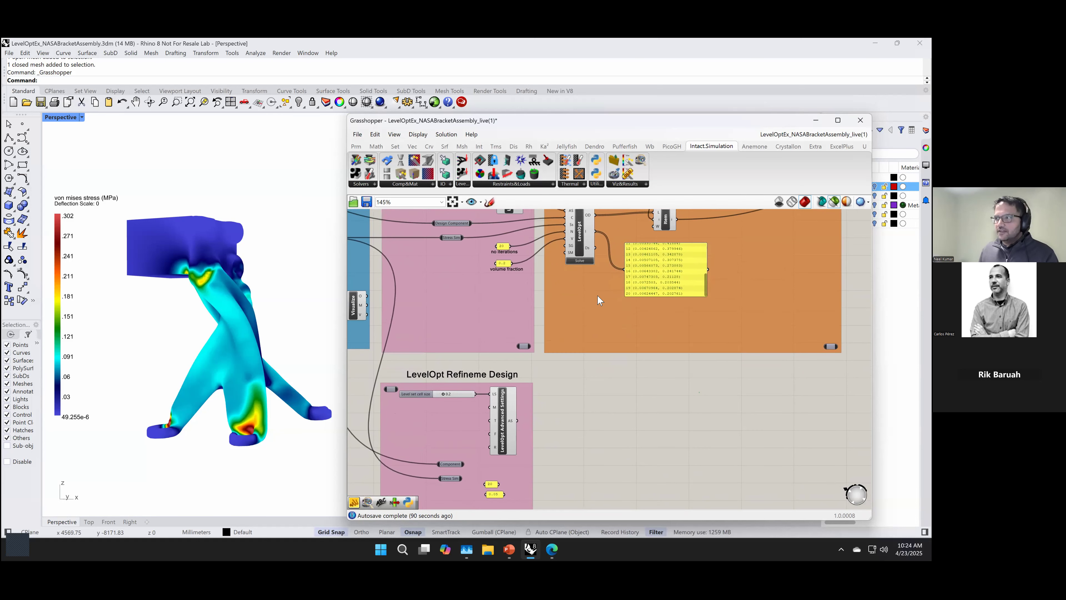
# Step: Place a new LevelOpt solver component beside the LevelOpt refinement inputs group
pyautogui.moveTo(462, 160); pyautogui.dragTo(623, 441)
pyautogui.scroll(2, 554, 393)
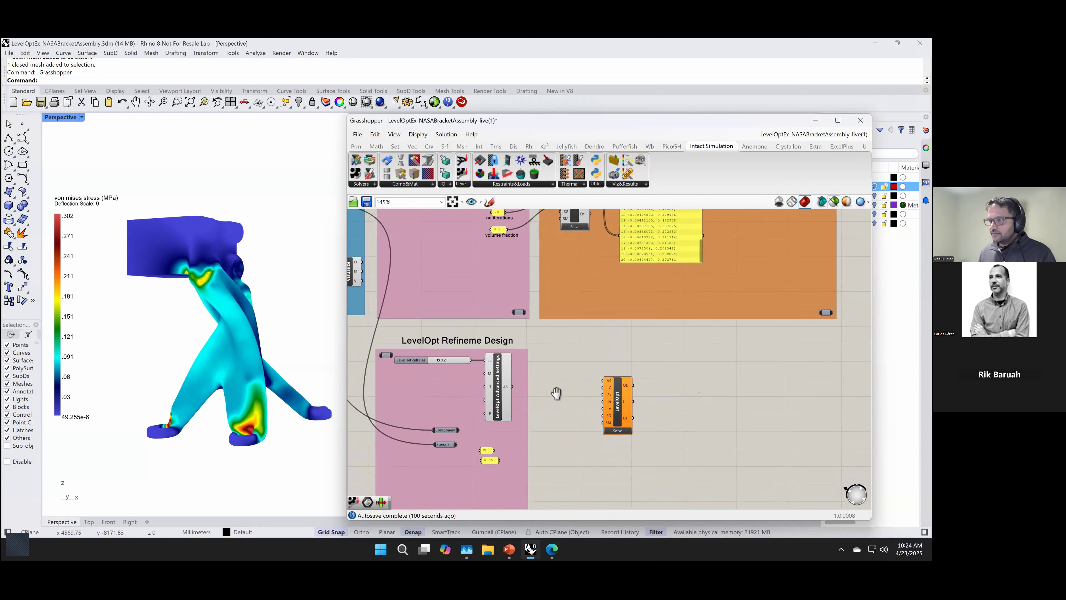
pyautogui.click(580, 414)
pyautogui.scroll(1, 579, 414)
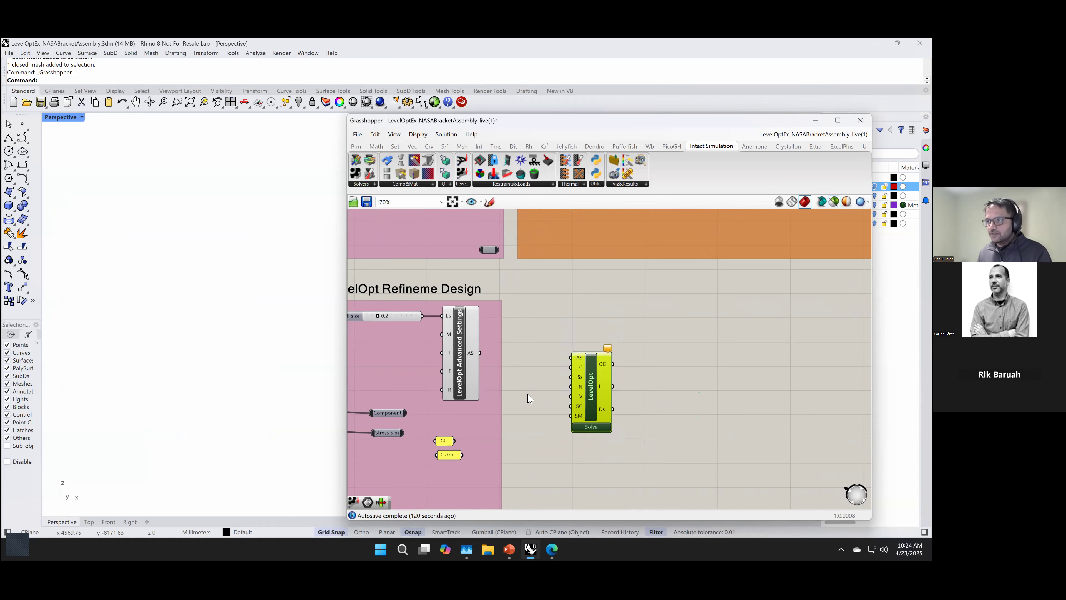
# Step: Connect the Item output from the LevelOpt Solver group to the new LevelOpt component's SG input
pyautogui.scroll(-2, 531, 398)
pyautogui.moveTo(538, 418); pyautogui.dragTo(539, 440, button='right')
pyautogui.scroll(-1, 541, 434)
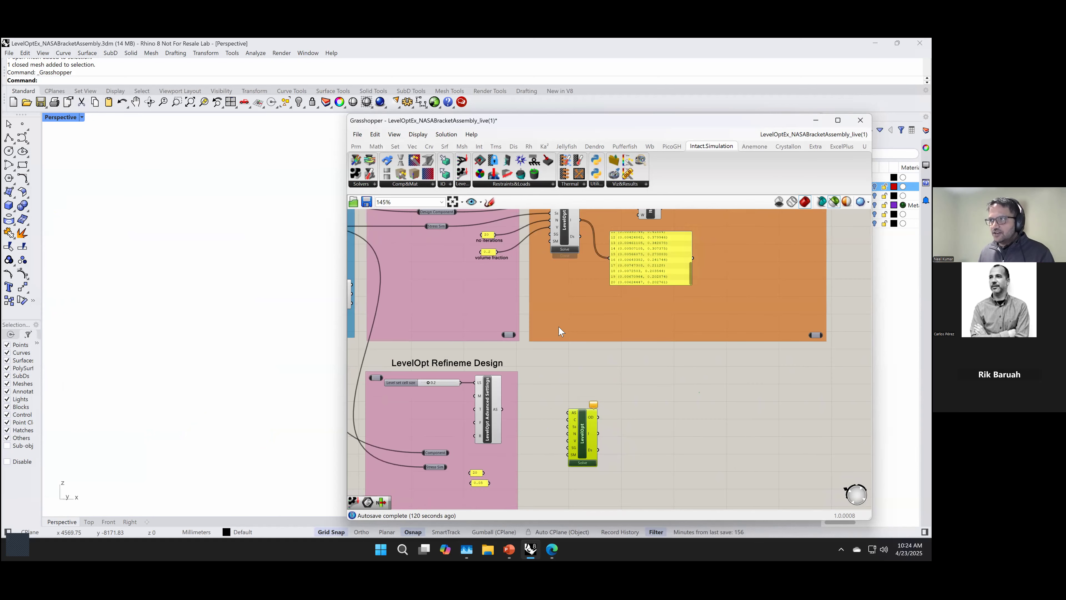
pyautogui.moveTo(567, 390); pyautogui.dragTo(555, 416, button='right')
pyautogui.moveTo(649, 234); pyautogui.dragTo(556, 475)
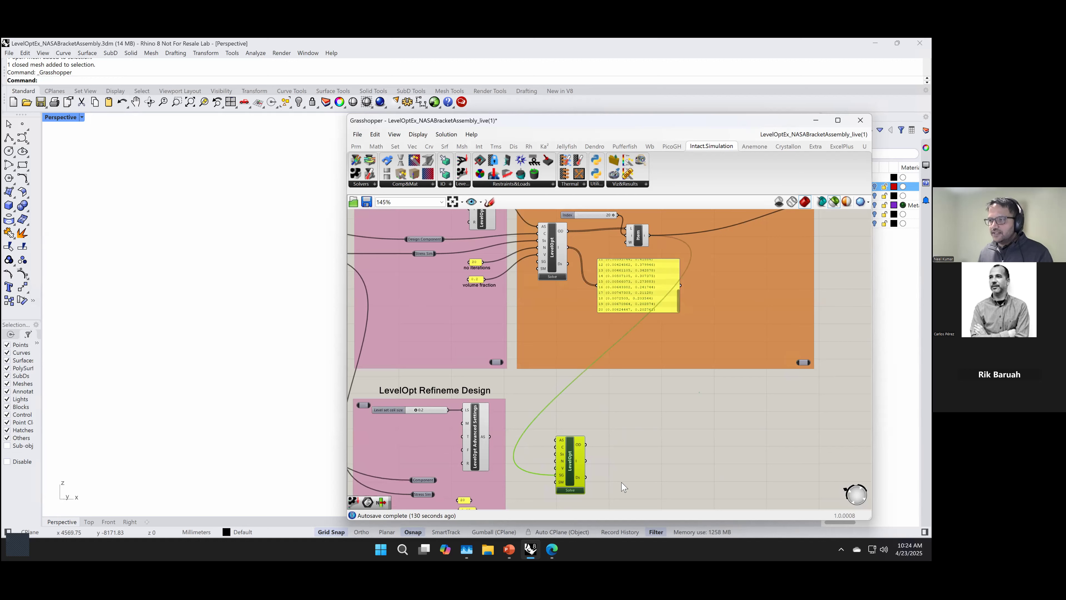
pyautogui.moveTo(633, 459); pyautogui.dragTo(637, 413, button='right')
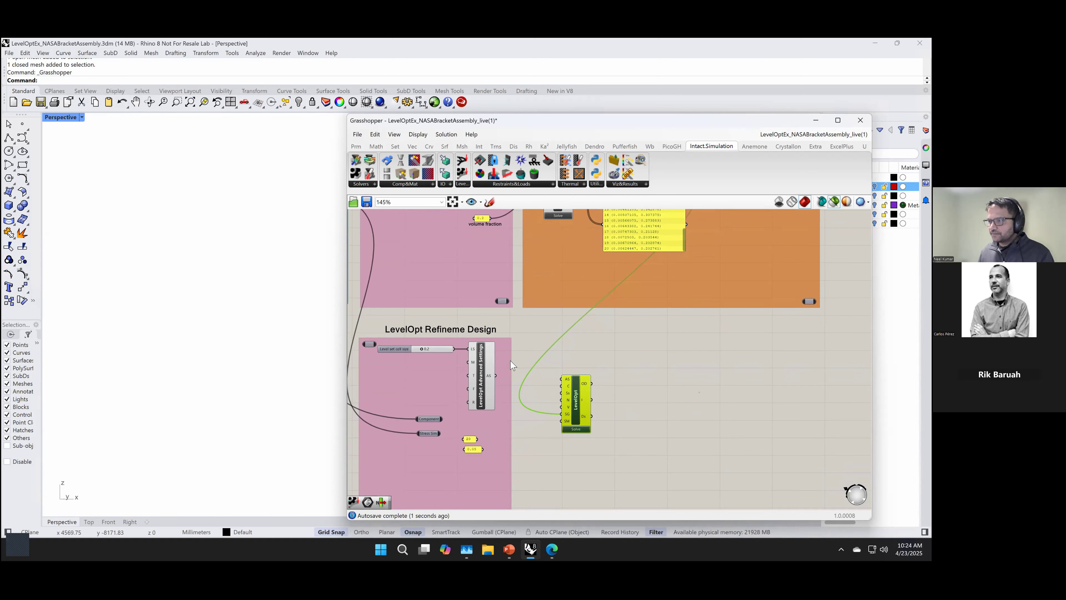
# Step: Connect the refinement group's Component and Stress Sim parameters to the new LevelOpt component's C and Ss inputs
pyautogui.scroll(1, 507, 367)
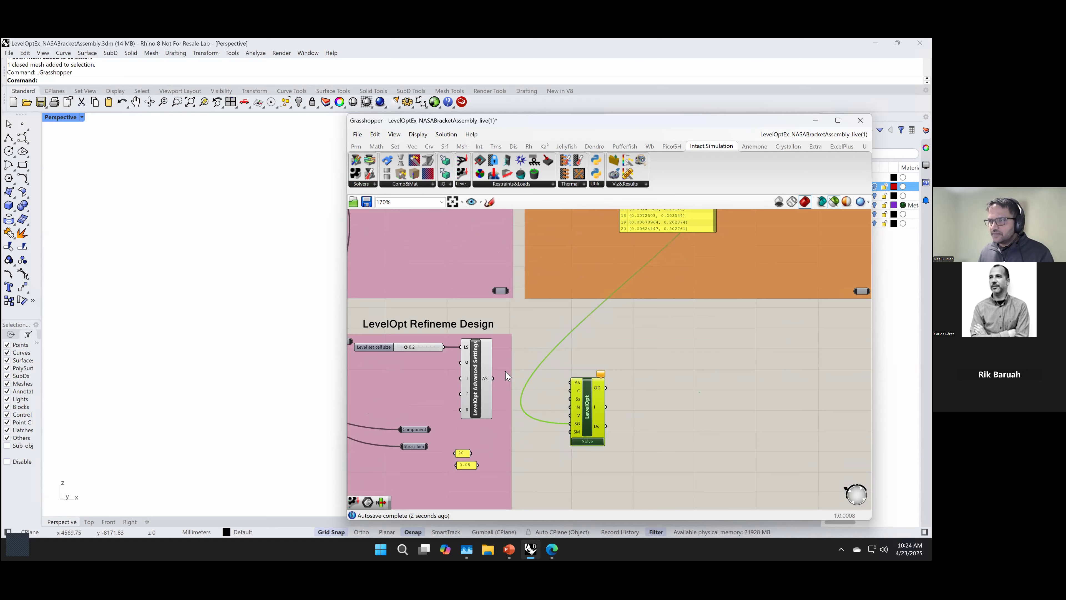
pyautogui.click(428, 431)
pyautogui.moveTo(432, 429); pyautogui.dragTo(576, 399)
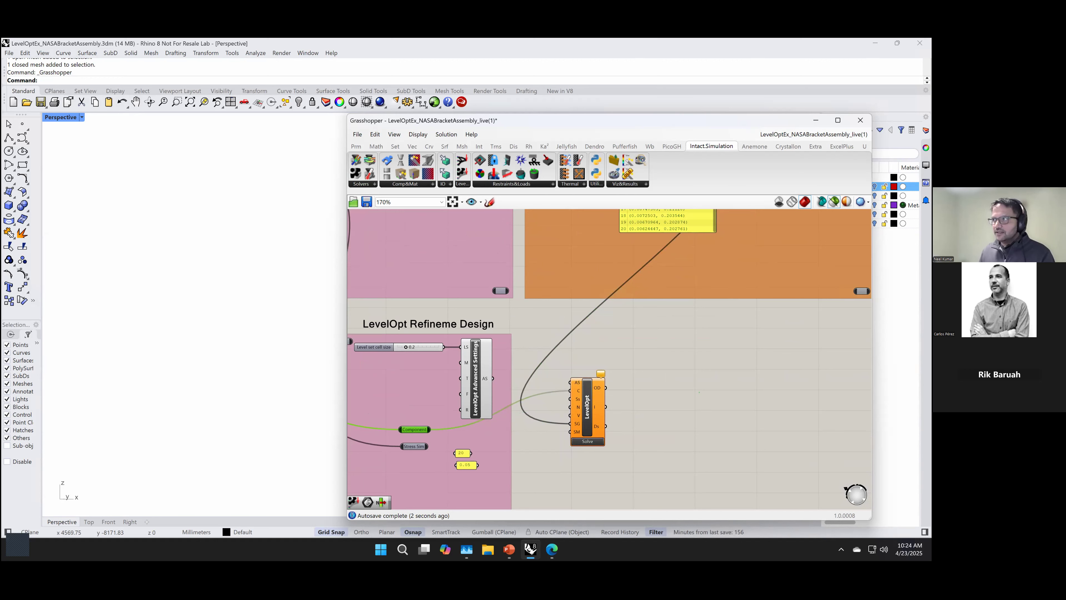
pyautogui.scroll(-1, 528, 421)
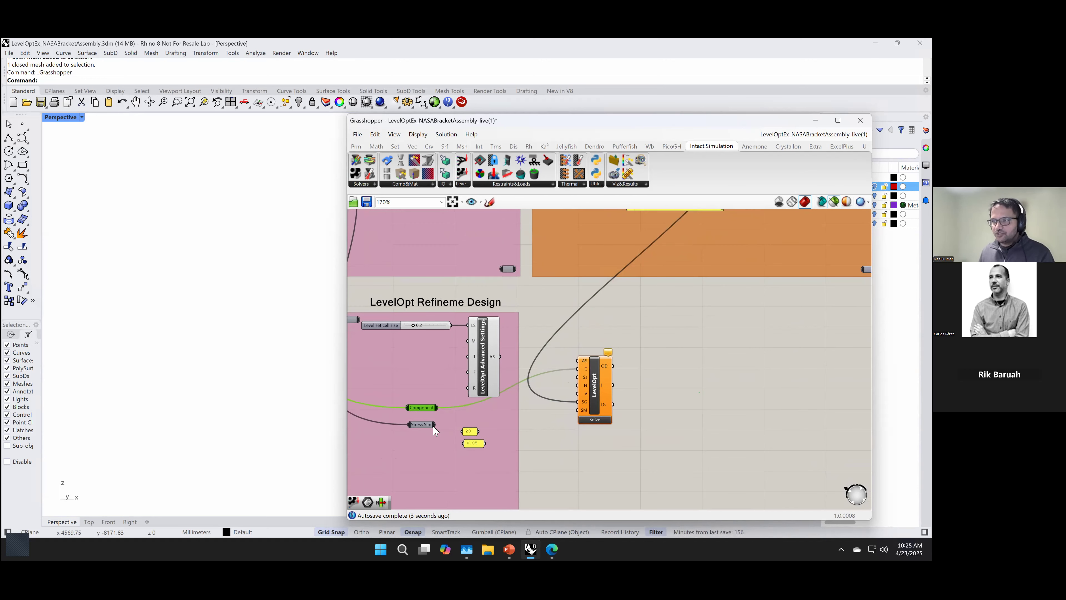
pyautogui.moveTo(444, 425); pyautogui.dragTo(569, 386)
# Step: Connect the 20 and 0.05 panels to the new LevelOpt component's N and V inputs
pyautogui.moveTo(481, 432); pyautogui.dragTo(565, 392)
pyautogui.scroll(3, 527, 436)
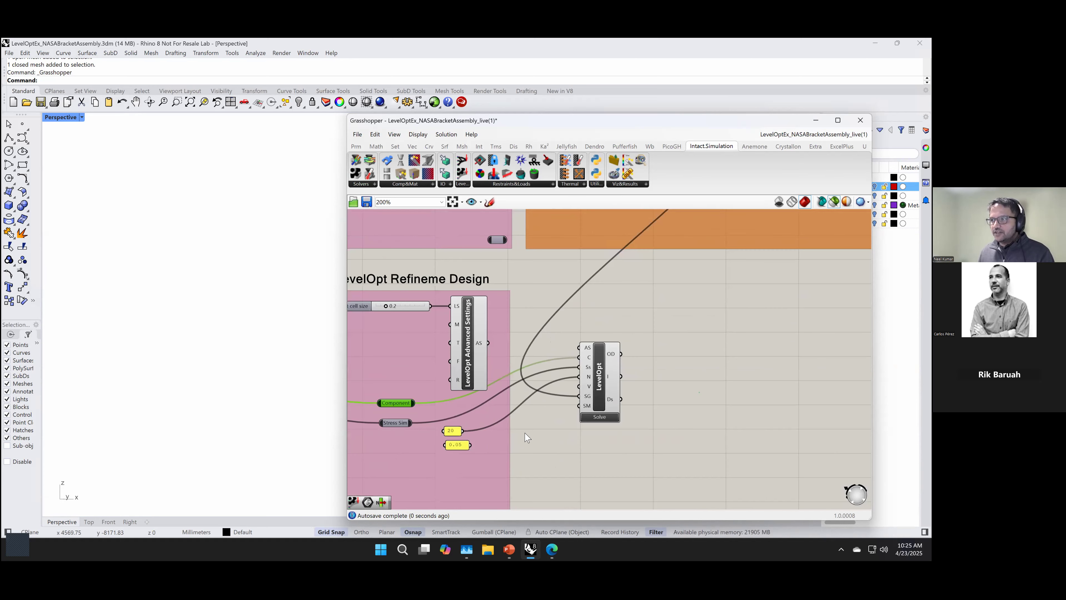
pyautogui.moveTo(469, 445); pyautogui.dragTo(595, 378)
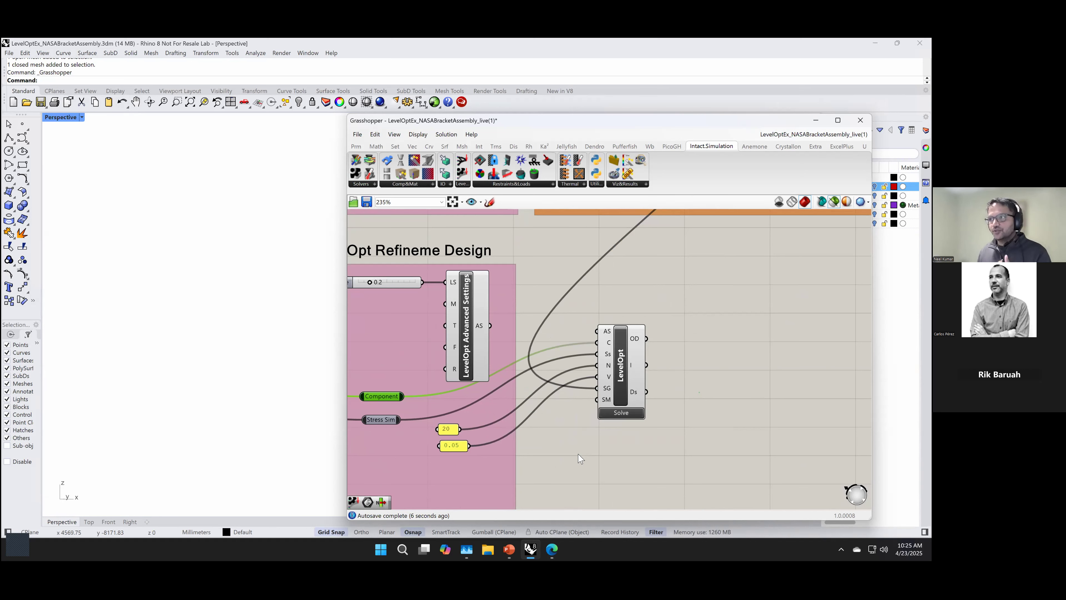
# Step: Connect the refinement LevelOpt Advanced Settings to the new LevelOpt component's AS input and solve it
pyautogui.scroll(-2, 579, 458)
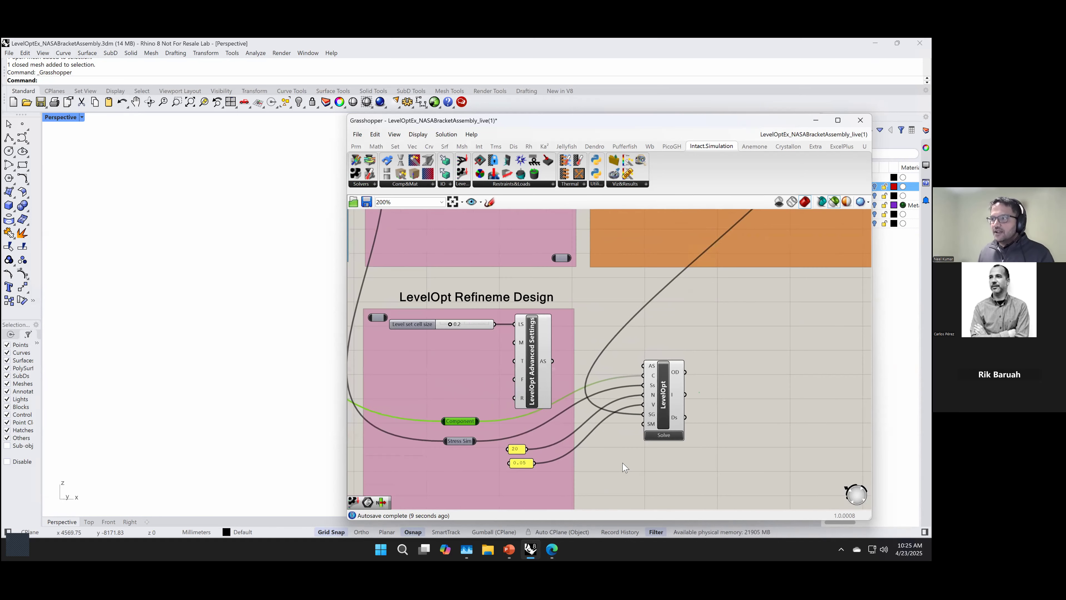
pyautogui.click(530, 370)
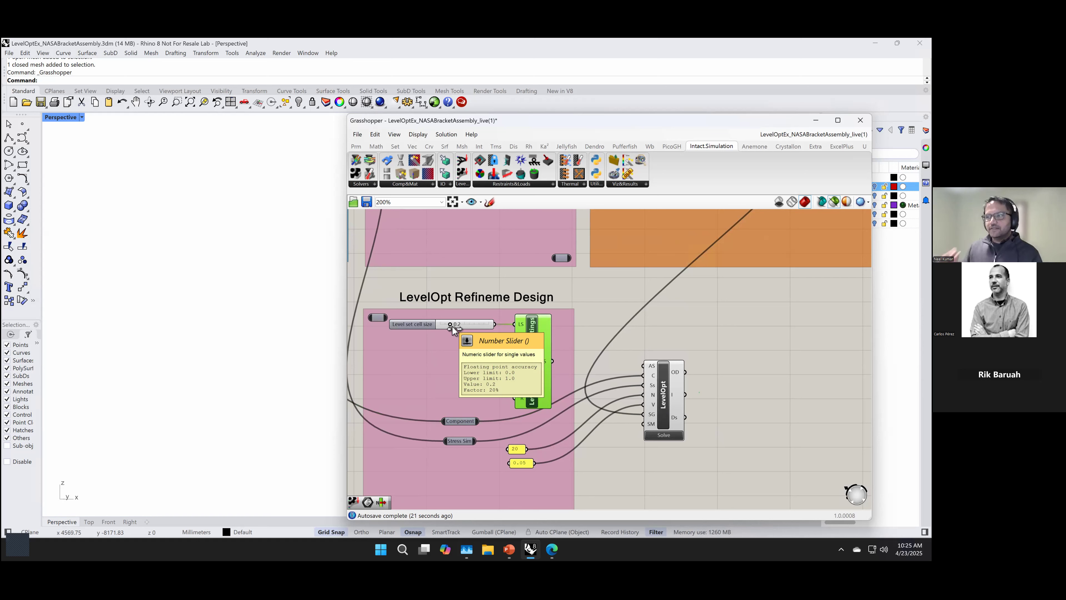
pyautogui.moveTo(553, 362); pyautogui.dragTo(644, 365)
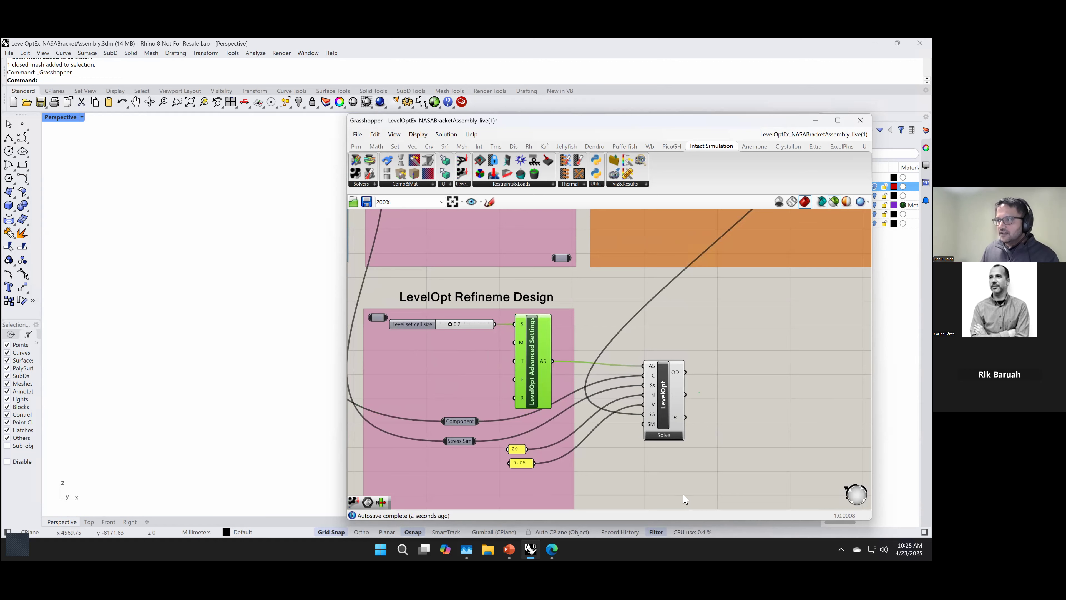
pyautogui.click(675, 482)
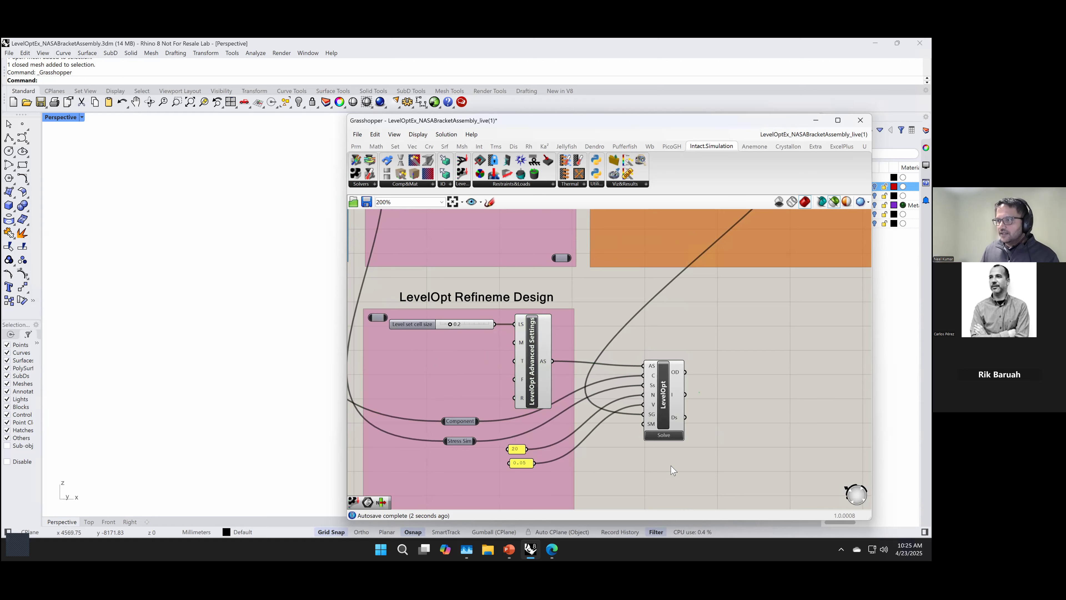
pyautogui.click(667, 437)
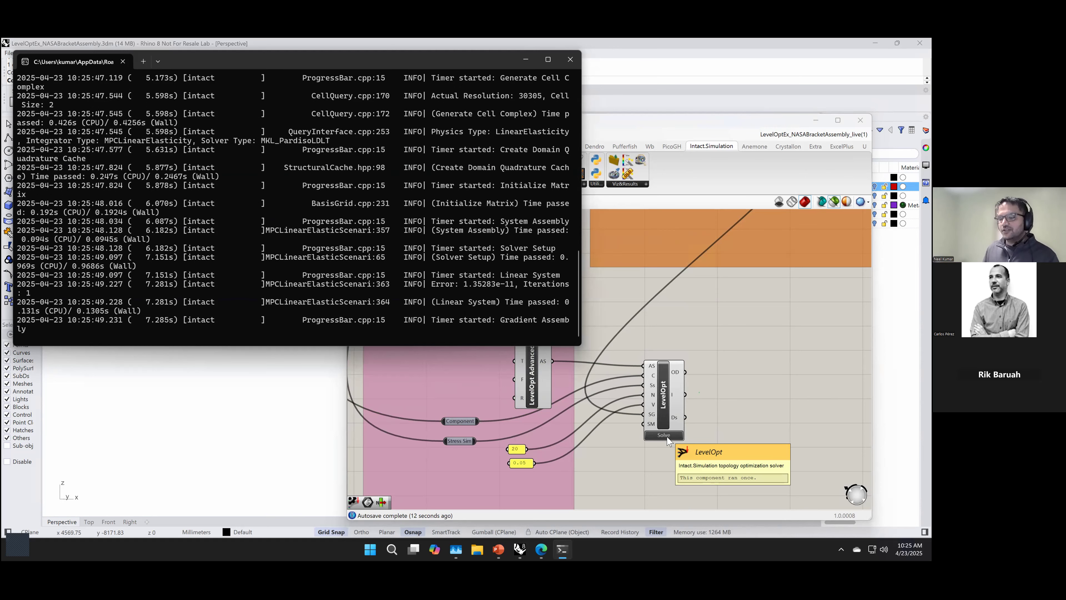
pyautogui.click(623, 472)
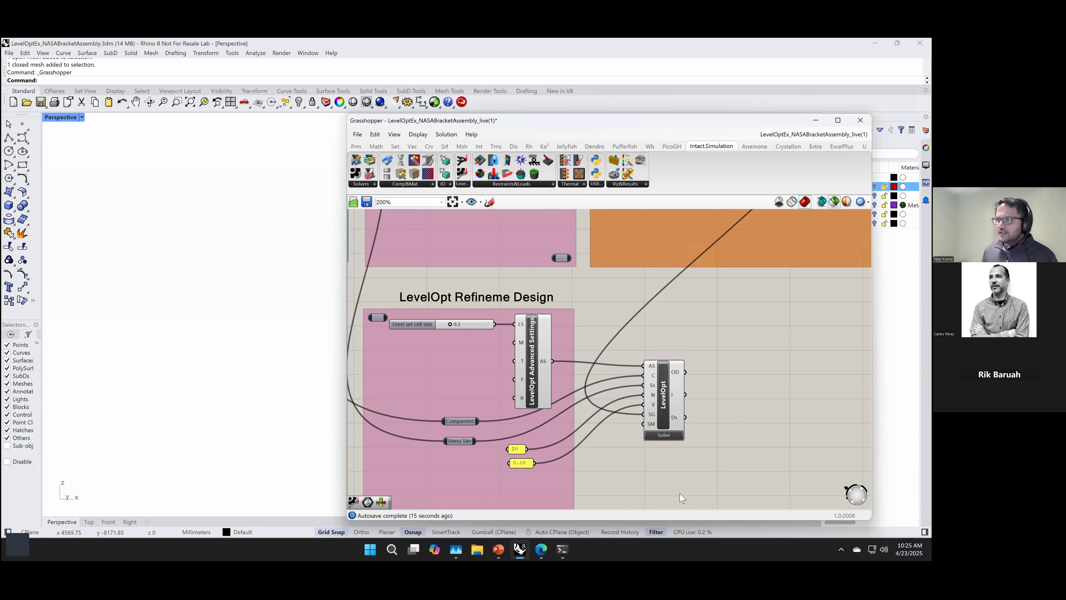
# Step: Return to the LevelOpt Solver group and preview the optimized bracket selected by its Item component
pyautogui.scroll(-1, 713, 462)
pyautogui.moveTo(764, 458)
pyautogui.mouseDown(button='right')
pyautogui.moveTo(705, 498)
pyautogui.moveTo(679, 440)
pyautogui.moveTo(661, 503)
pyautogui.mouseUp(button='right')
pyautogui.moveTo(658, 213); pyautogui.dragTo(656, 504, button='right')
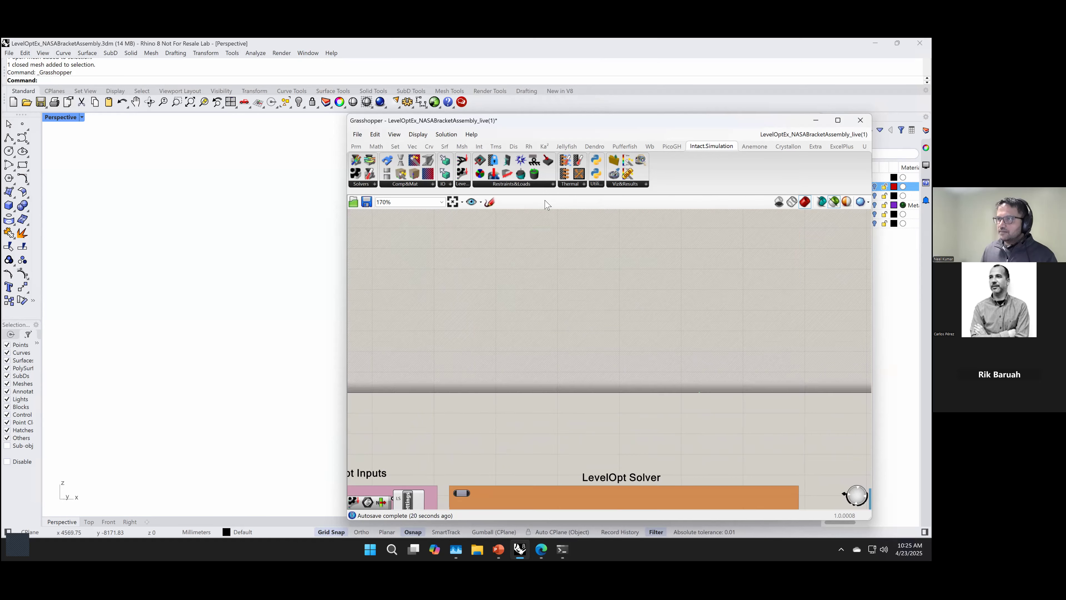
pyautogui.moveTo(544, 213); pyautogui.dragTo(542, 500, button='right')
pyautogui.click(454, 202)
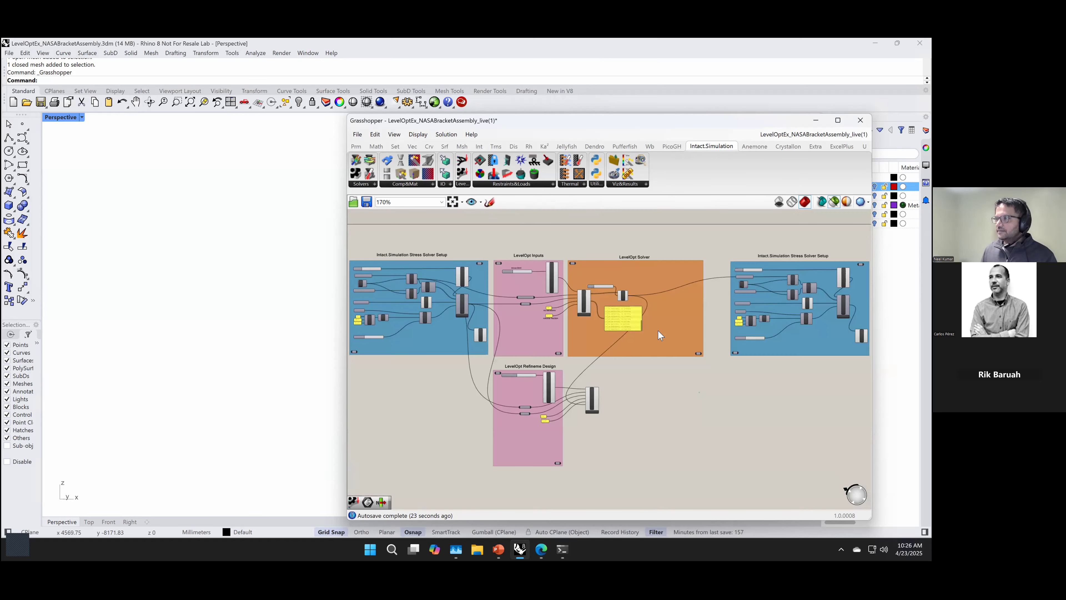
pyautogui.scroll(2, 653, 378)
pyautogui.scroll(2, 522, 313)
pyautogui.moveTo(723, 457); pyautogui.dragTo(722, 496, button='right')
pyautogui.scroll(3, 647, 314)
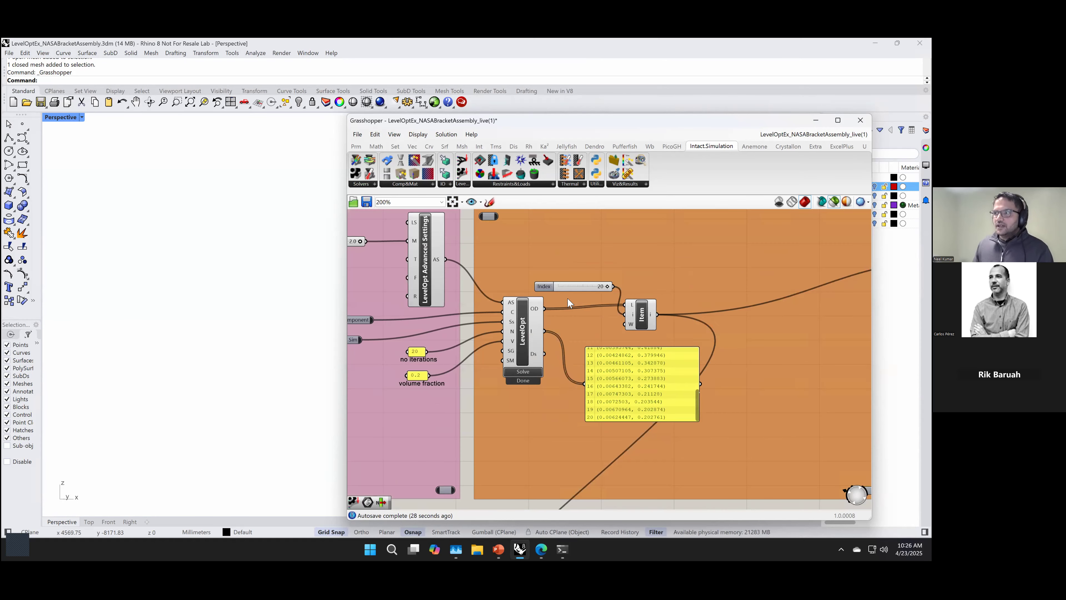
pyautogui.scroll(1, 649, 318)
pyautogui.click(651, 317)
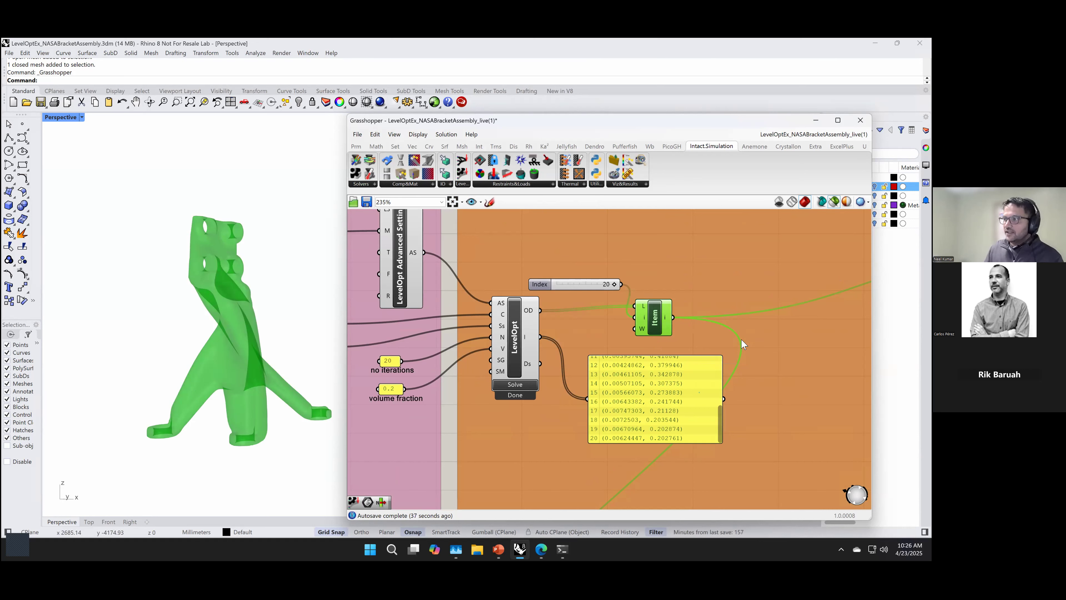
pyautogui.click(839, 343)
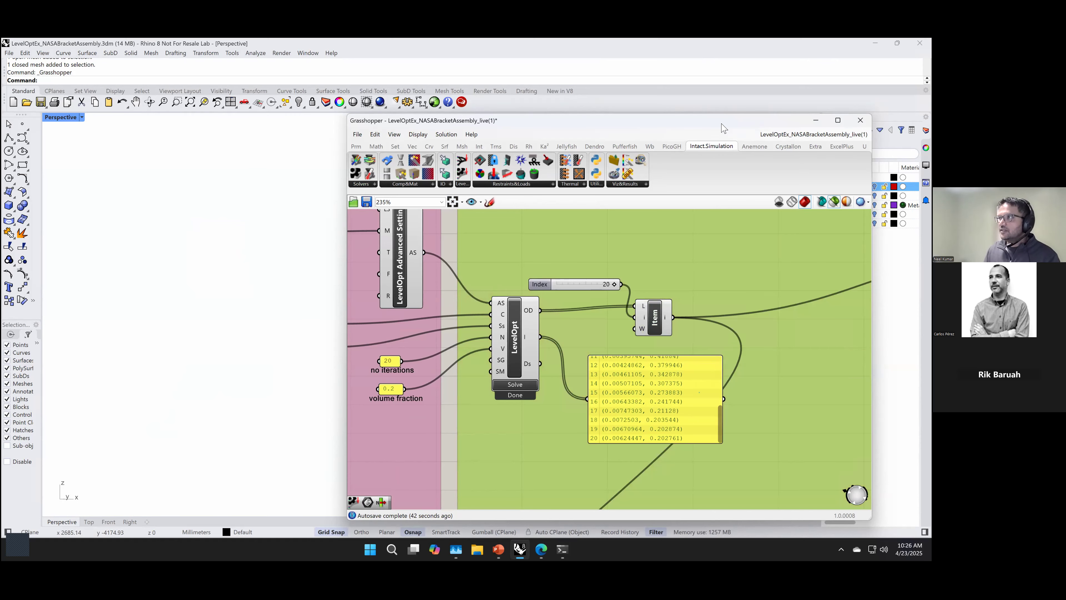
# Step: Reposition the Grasshopper window, turn on the des_opt1 layer in Rhino, and inspect the optimized bracket mesh up close
pyautogui.moveTo(705, 122); pyautogui.dragTo(617, 126)
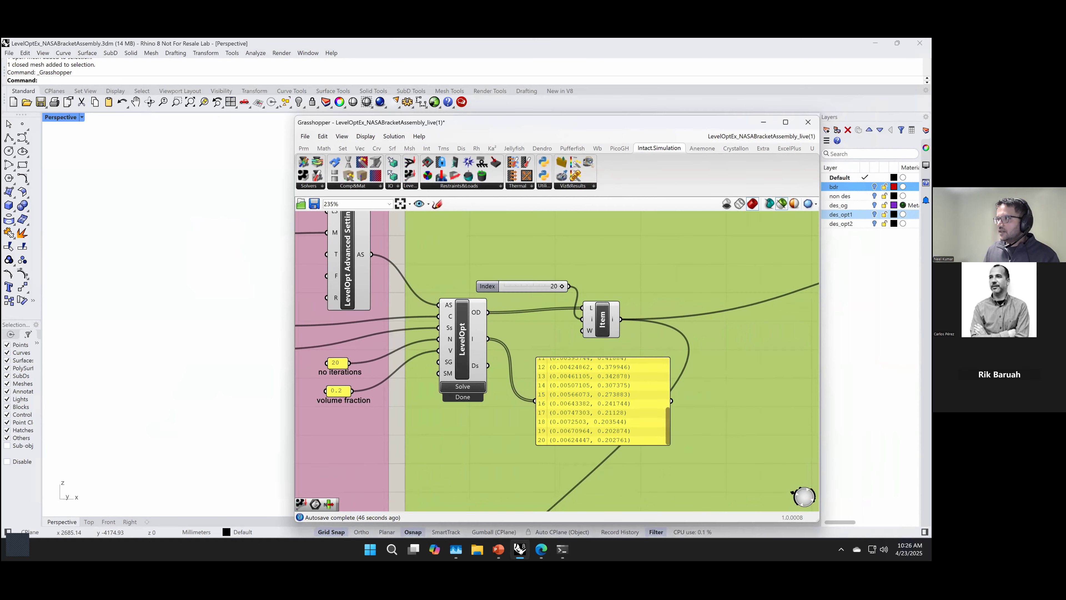
pyautogui.click(875, 215)
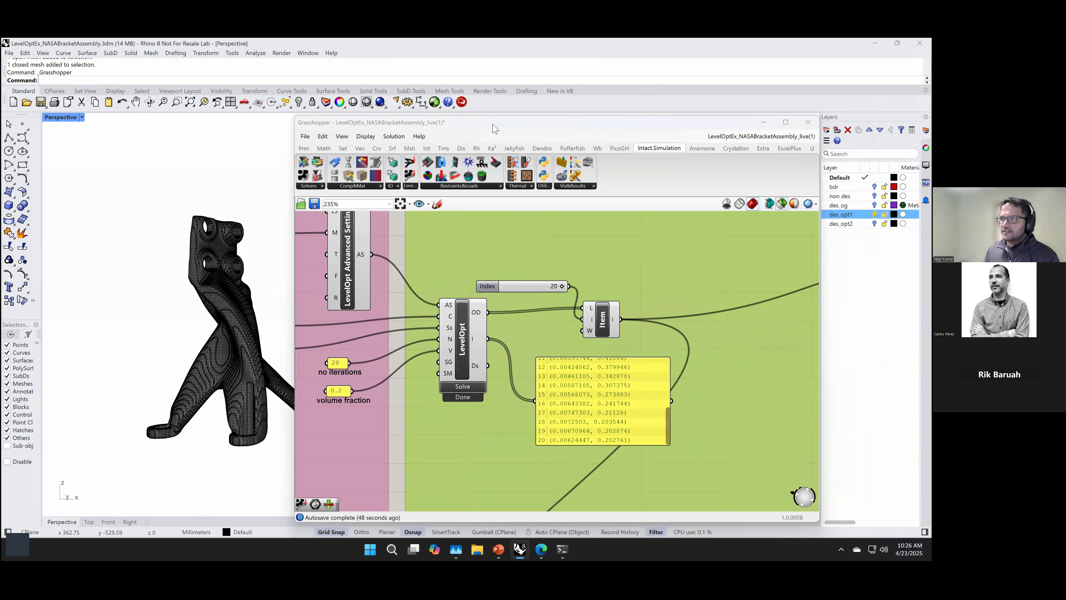
pyautogui.moveTo(492, 125); pyautogui.dragTo(525, 128)
pyautogui.scroll(3, 256, 353)
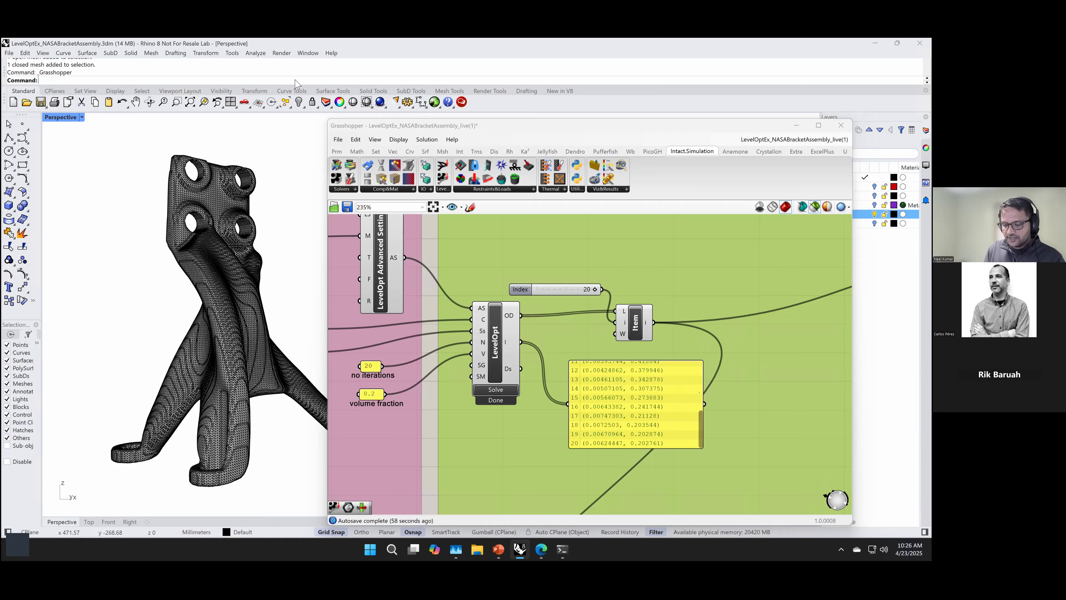
# Step: Run QuadRemesh on the des_opt1 bracket mesh and set the target quad count to 200
pyautogui.write('Qu')
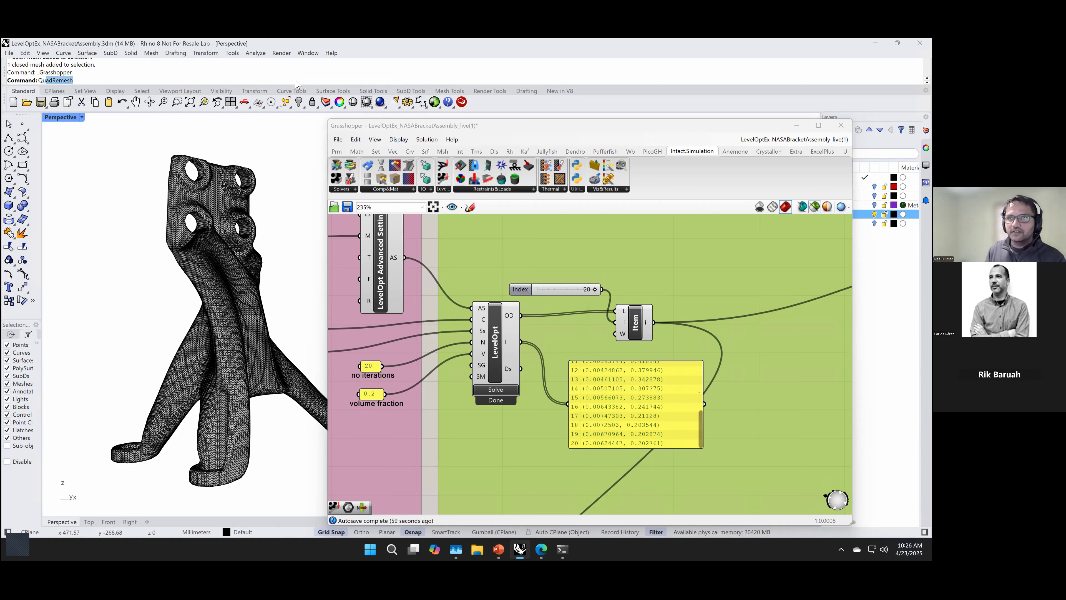
pyautogui.write('adRes')
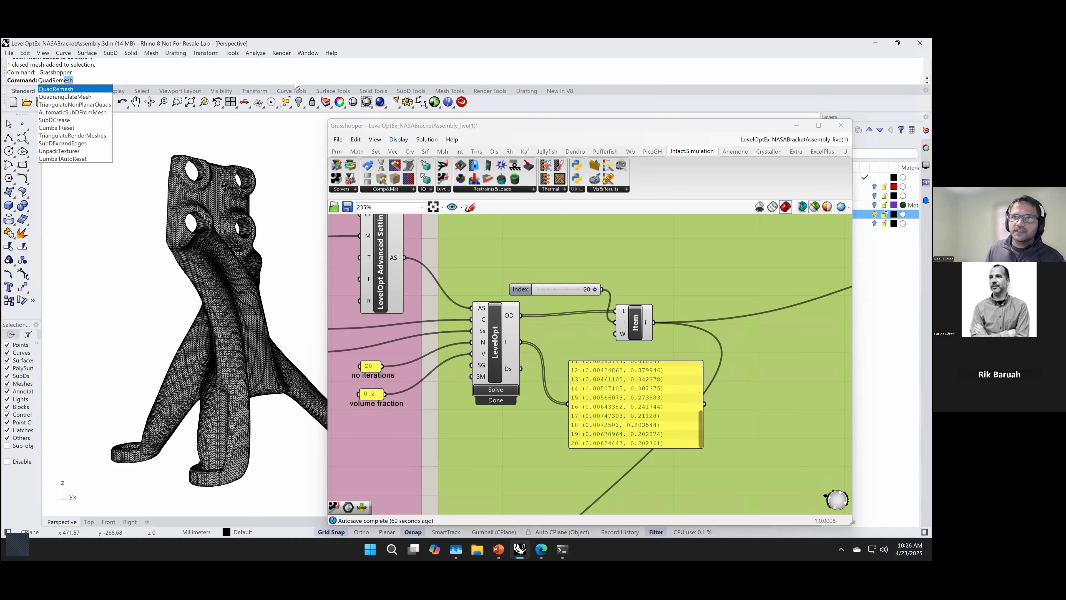
pyautogui.press('Return')
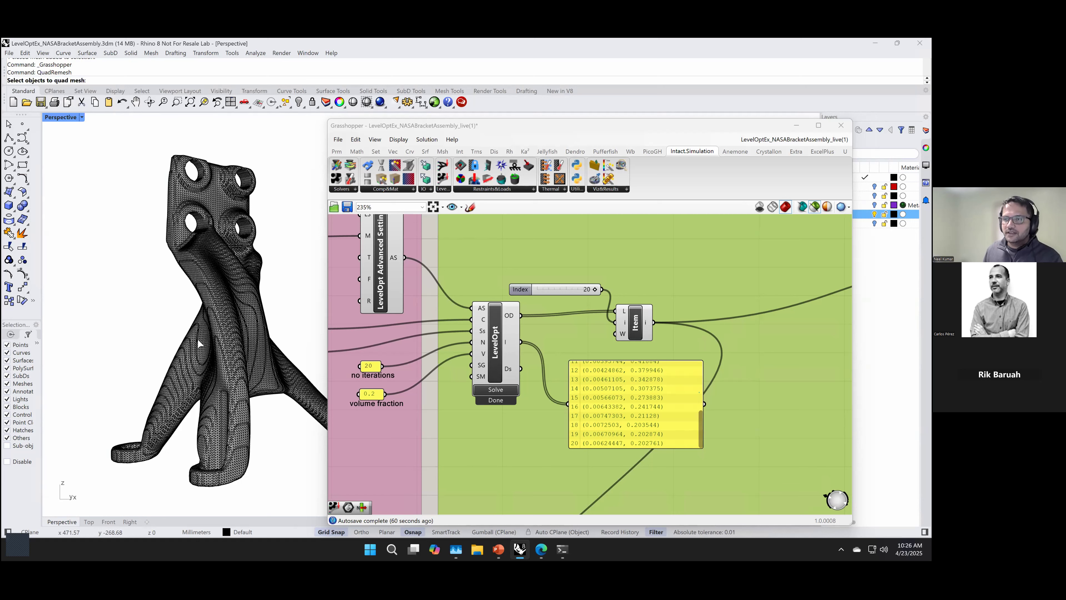
pyautogui.click(223, 346)
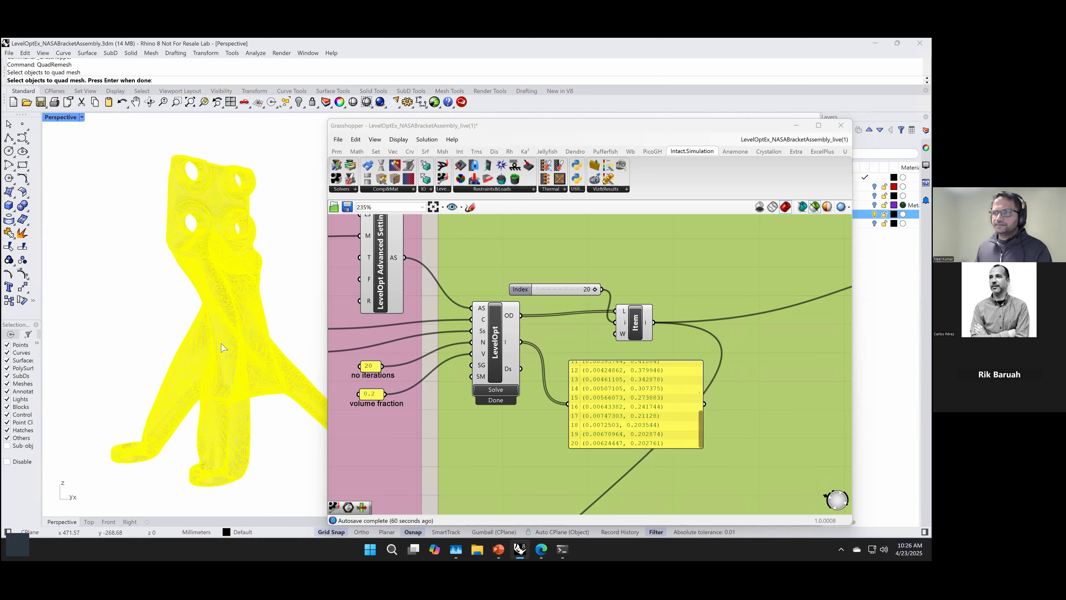
pyautogui.press('Return')
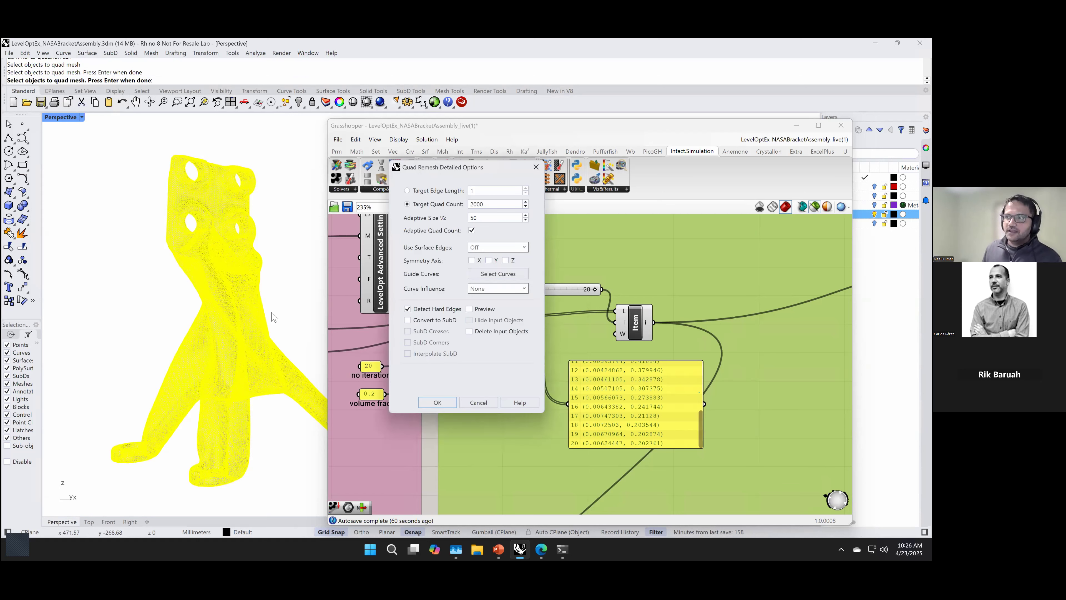
pyautogui.doubleClick(496, 205)
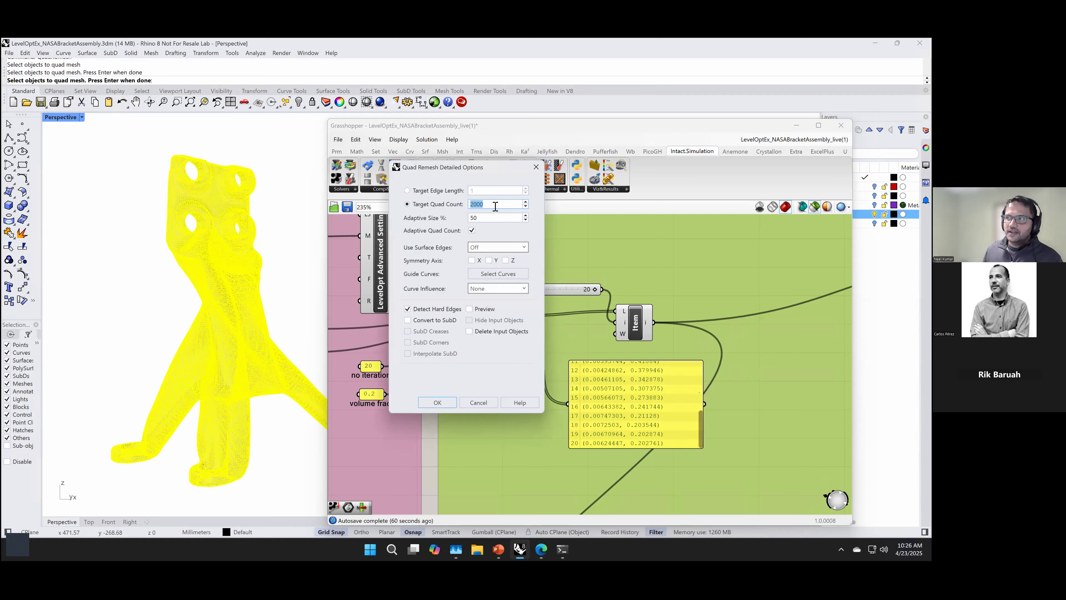
pyautogui.click(495, 206)
pyautogui.press('BackSpace')
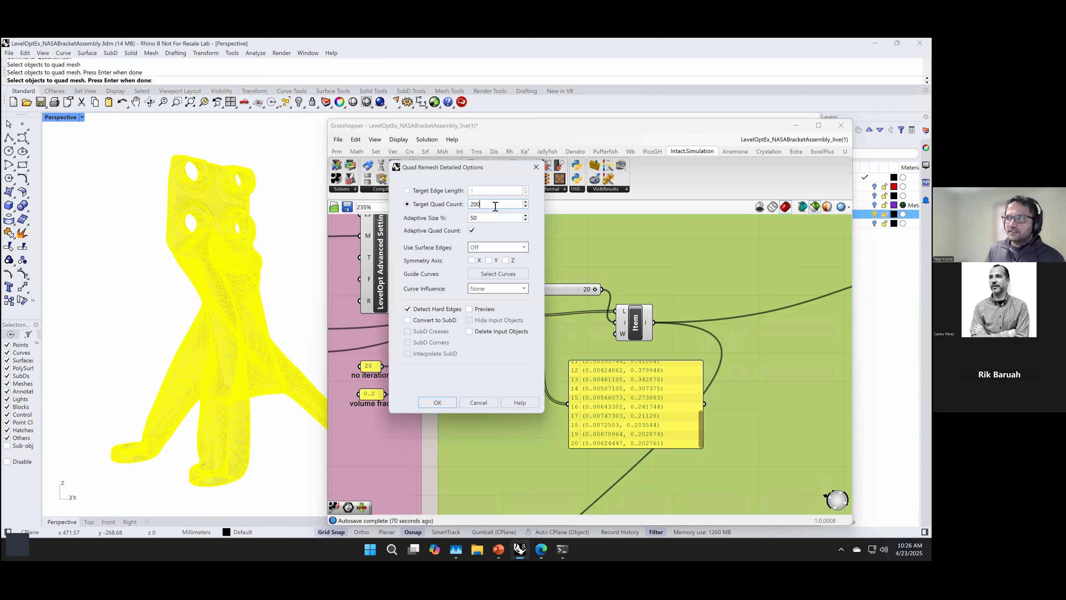
# Step: Enable Convert to SubD with SubD creases, SubD corners and Interpolate SubD, and start the quad remesh
pyautogui.click(435, 326)
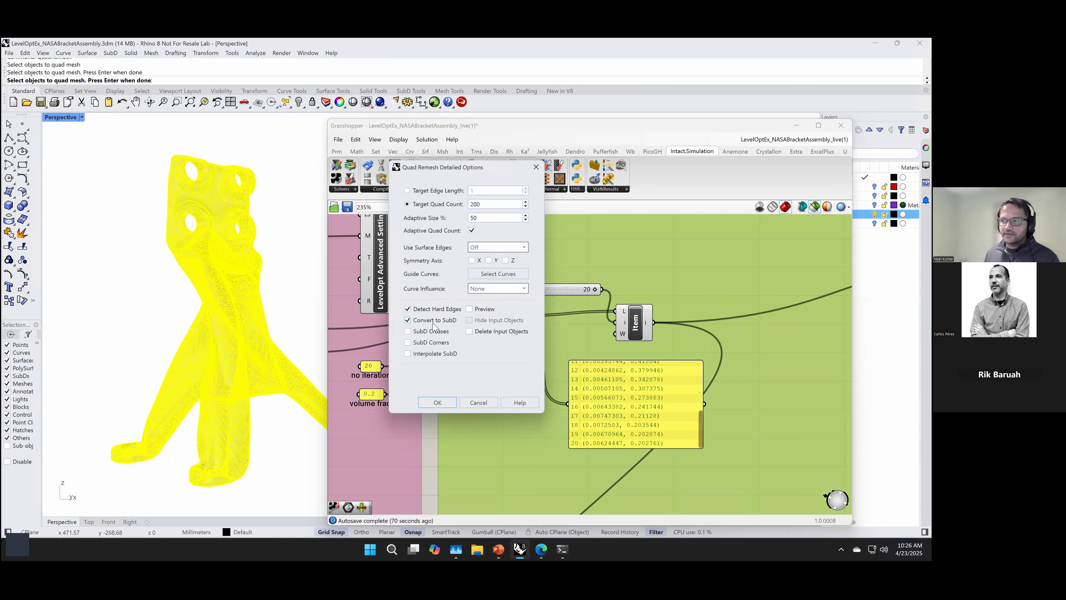
pyautogui.click(435, 332)
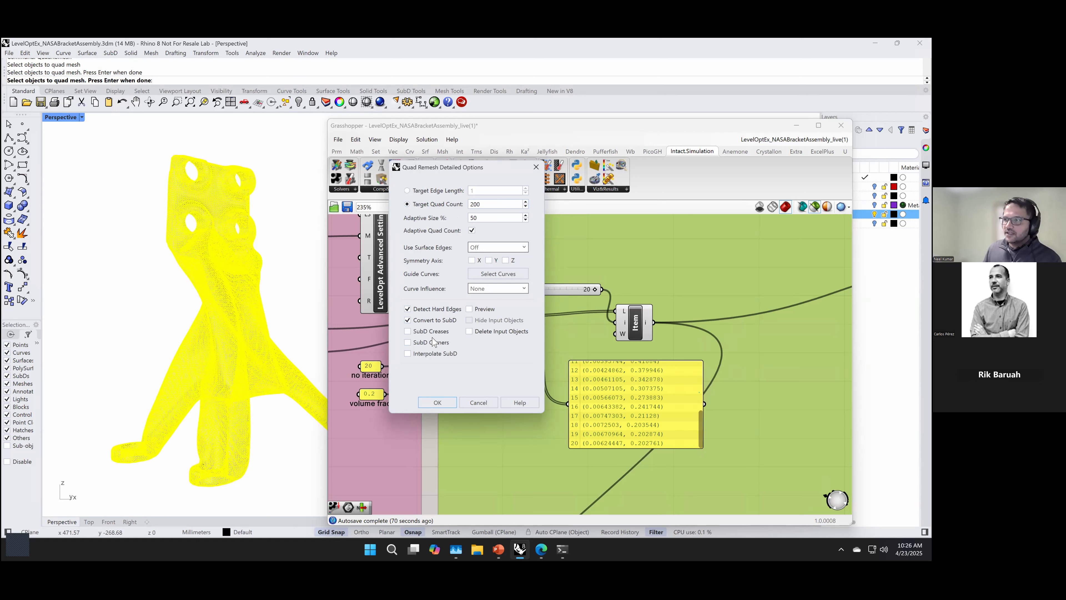
pyautogui.click(433, 348)
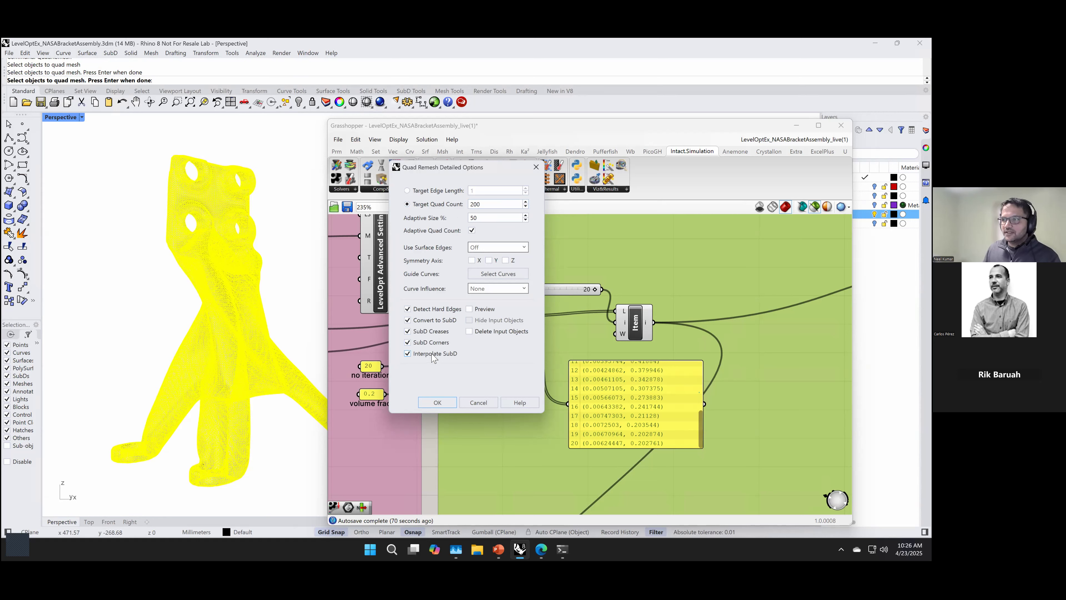
pyautogui.click(445, 404)
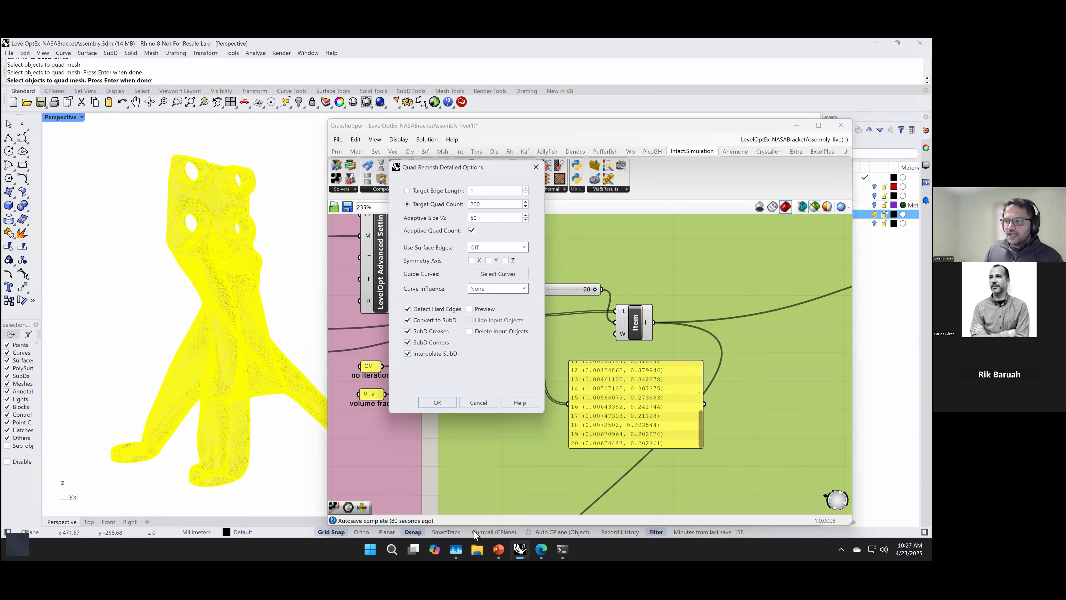
# Step: Switch to the LevelOpt_Webinar.pptx presentation in PowerPoint and present its slide 10, Live Demo, full screen
pyautogui.moveTo(543, 550)
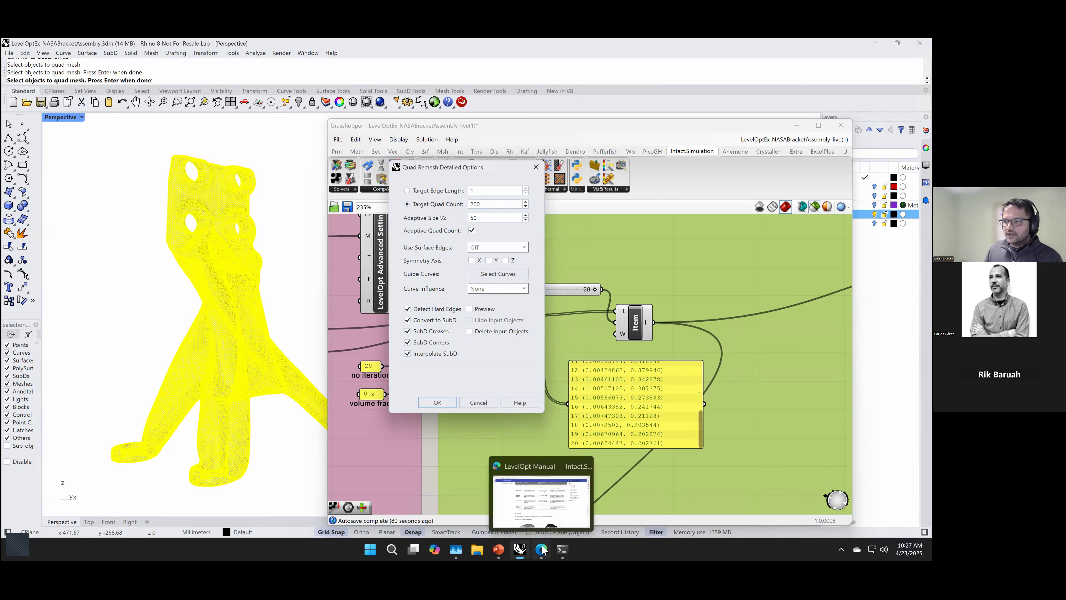
pyautogui.click(499, 549)
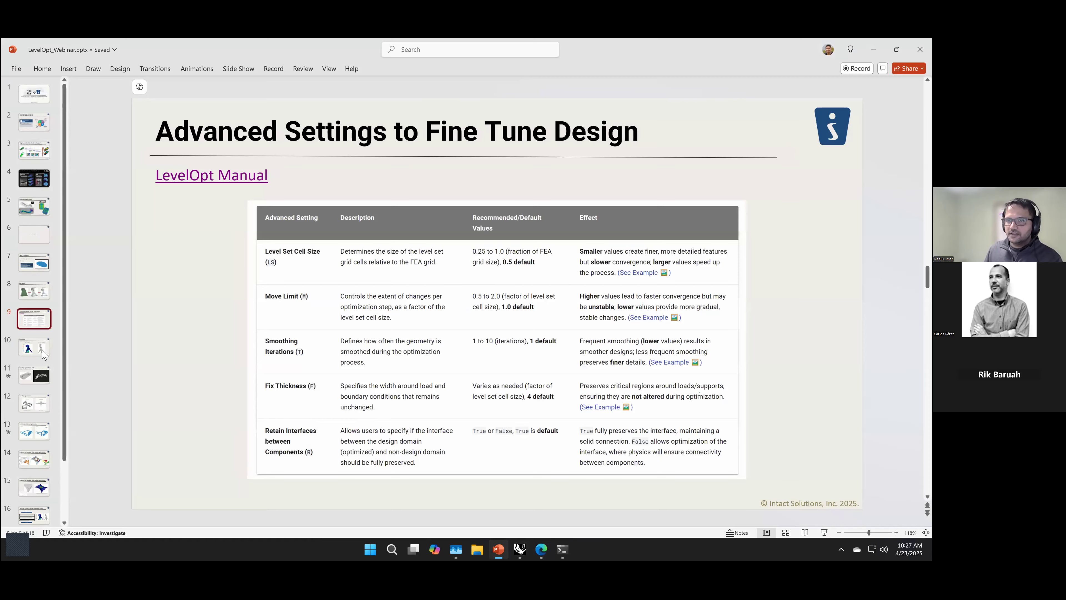
pyautogui.click(43, 353)
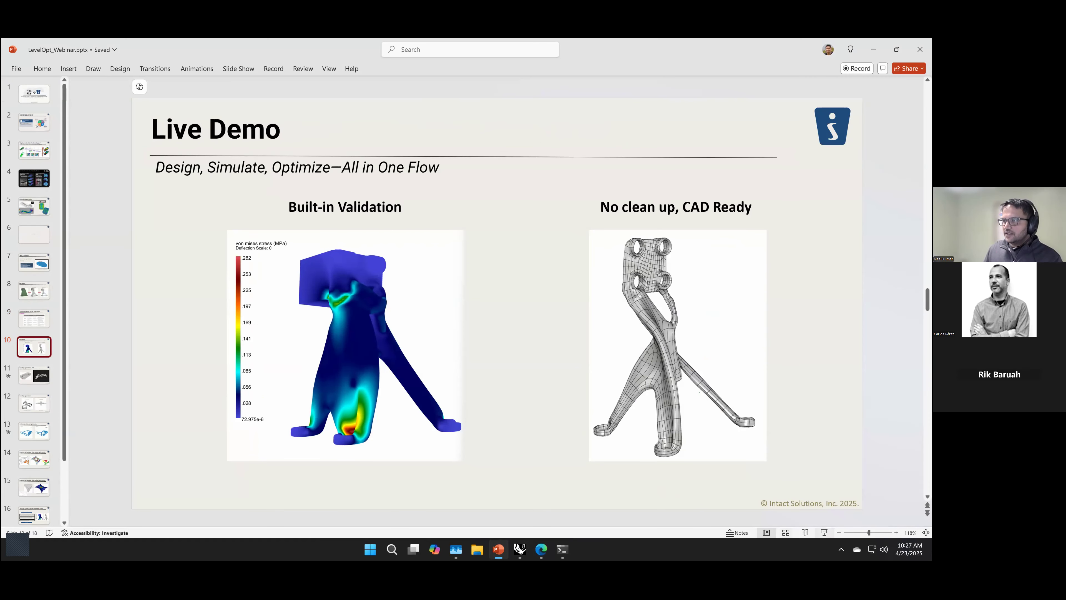
pyautogui.click(824, 532)
# Step: Page through the two LevelOpt Applications slides that follow the Live Demo slide and end the slide show
pyautogui.click(727, 410)
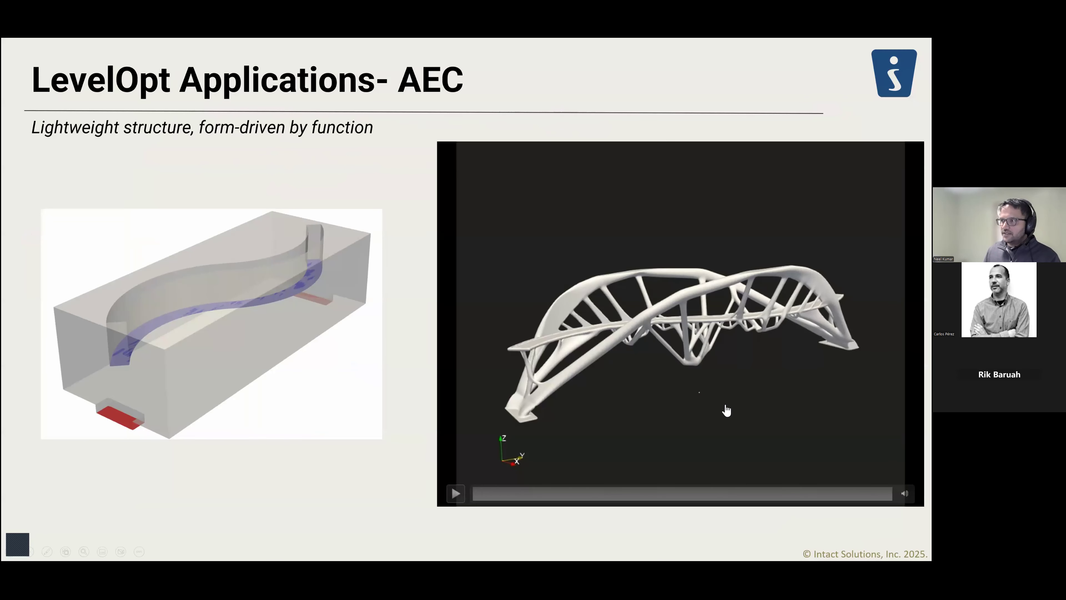
pyautogui.click(727, 411)
pyautogui.press('Right')
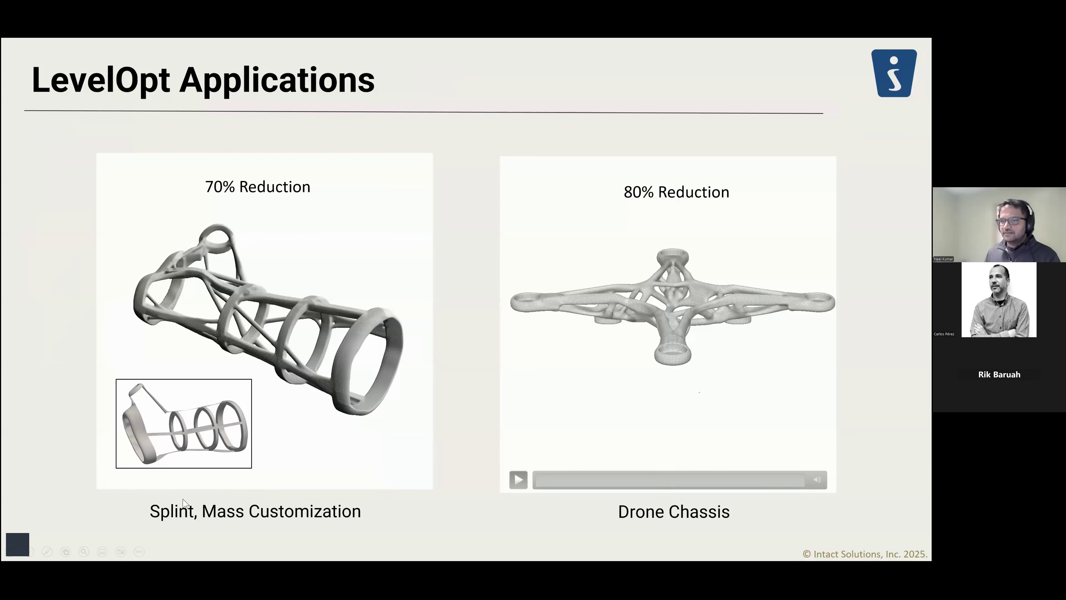
pyautogui.press('Left')
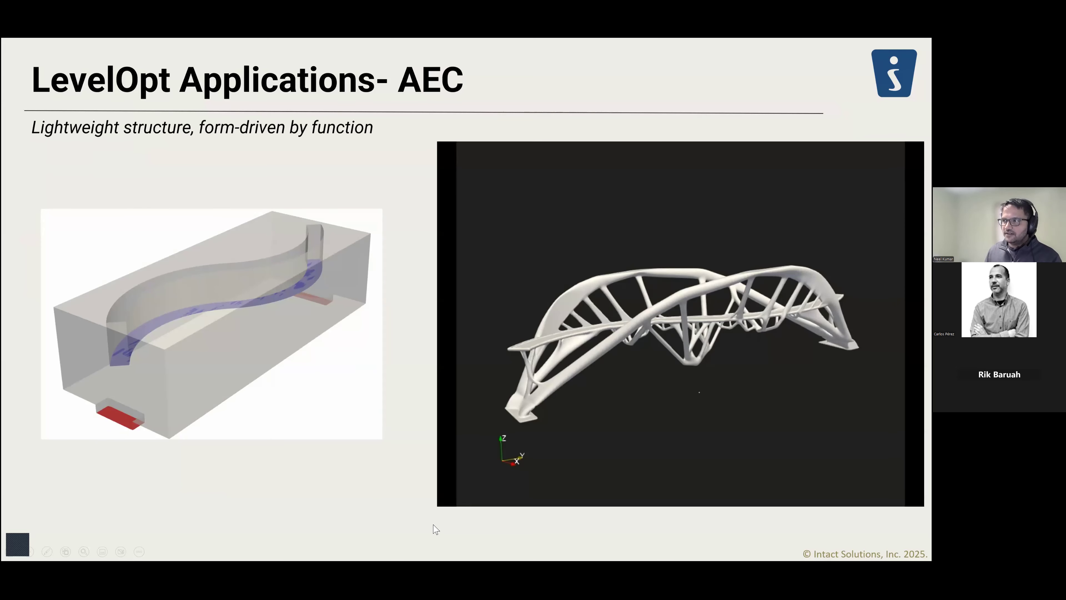
pyautogui.press('Escape')
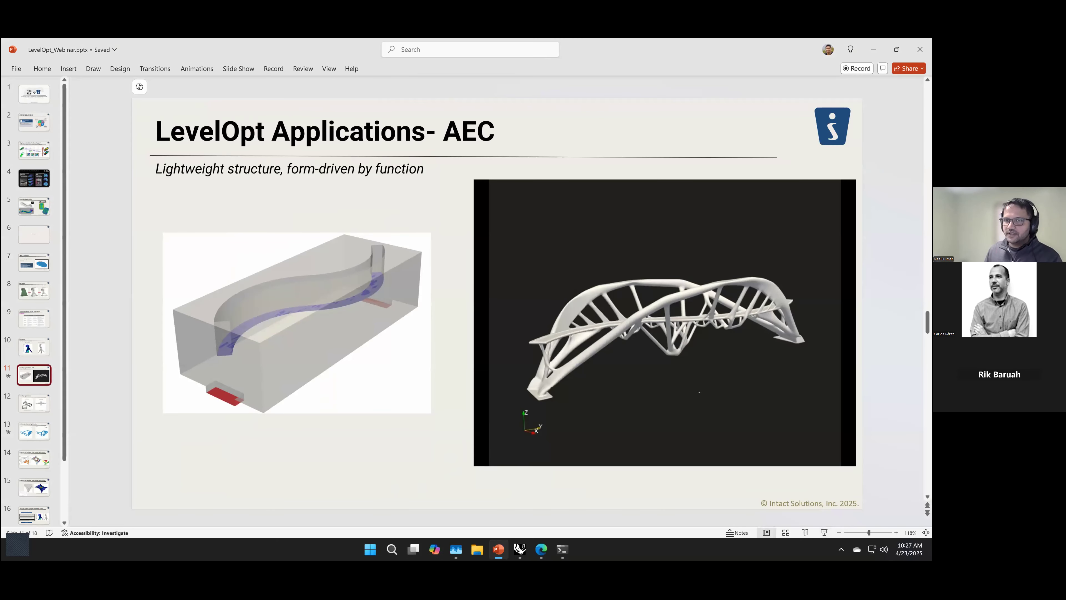
# Step: Show slide 10 on built-in validation and CAD-ready output full screen, and close the slide show
pyautogui.click(42, 351)
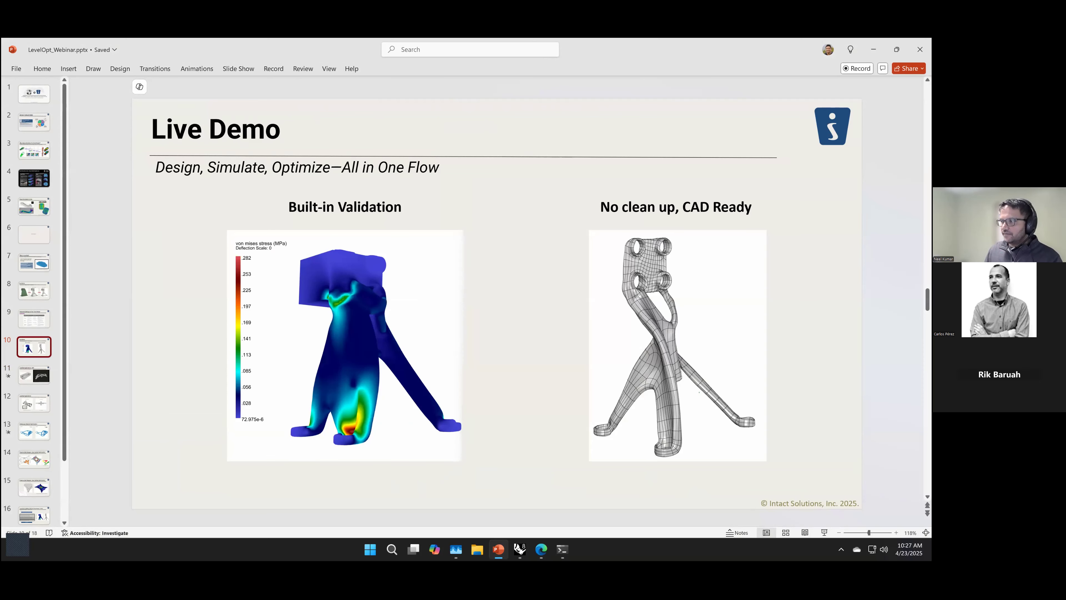
pyautogui.click(824, 533)
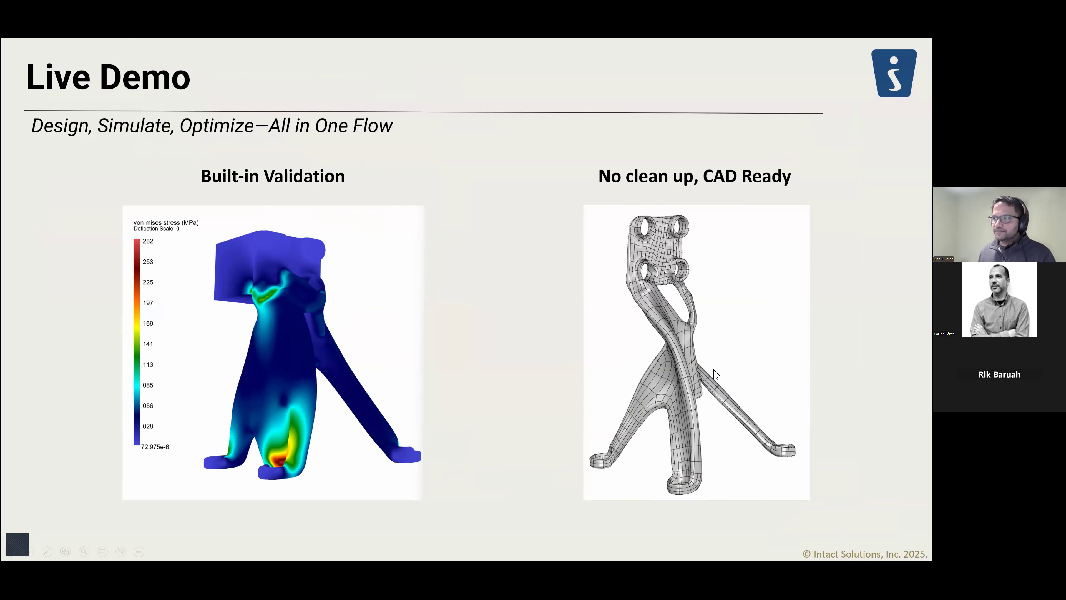
pyautogui.press('Escape')
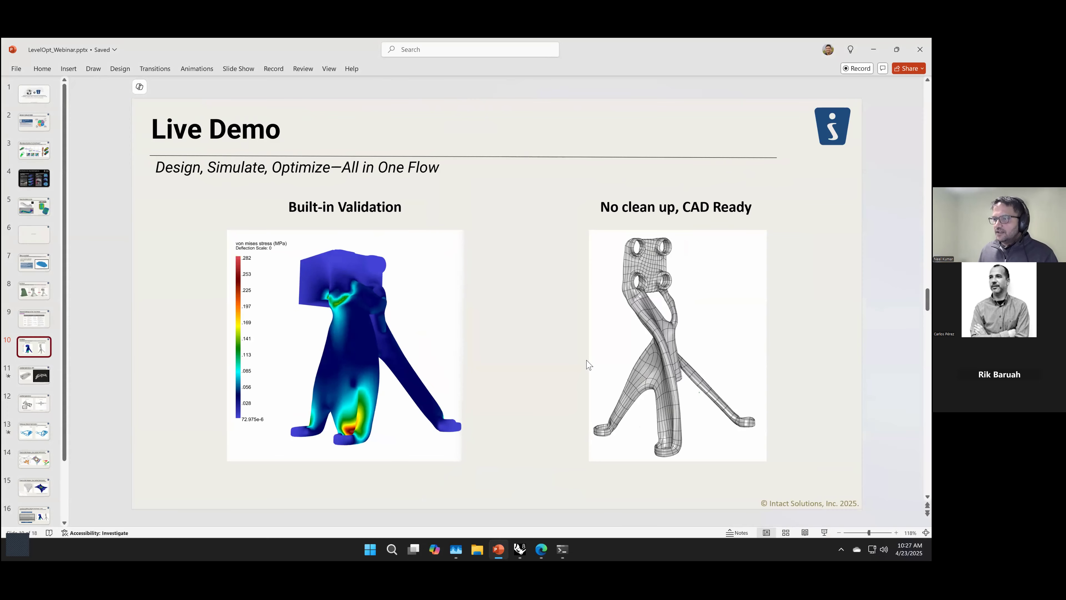
# Step: Check the LevelOpt solver's progress in the console window, switch back to Rhino, and cancel the quad remesh
pyautogui.click(563, 549)
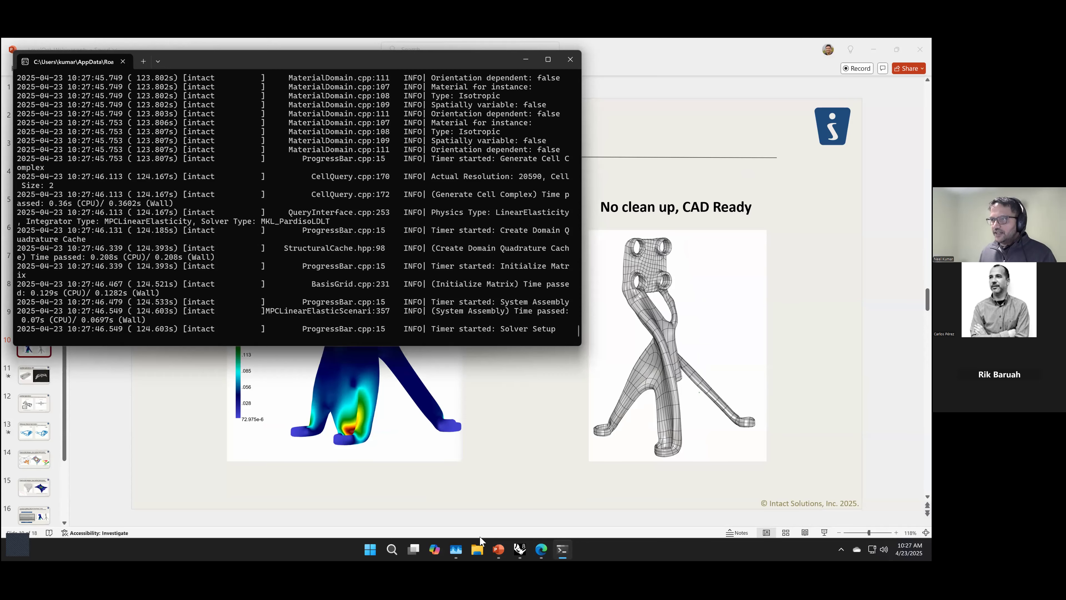
pyautogui.moveTo(521, 549)
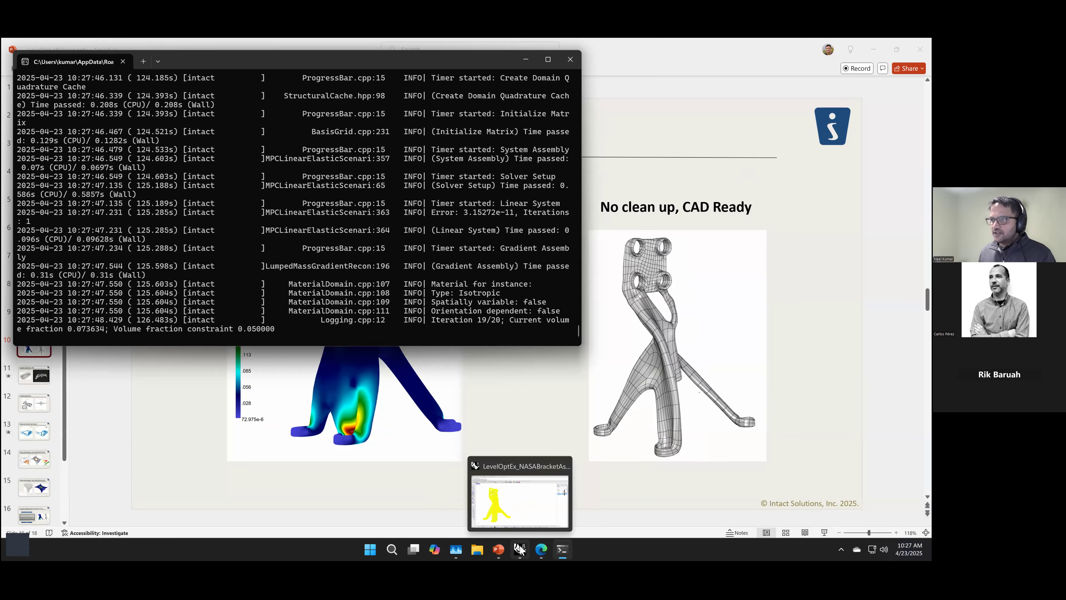
pyautogui.click(510, 475)
pyautogui.click(478, 404)
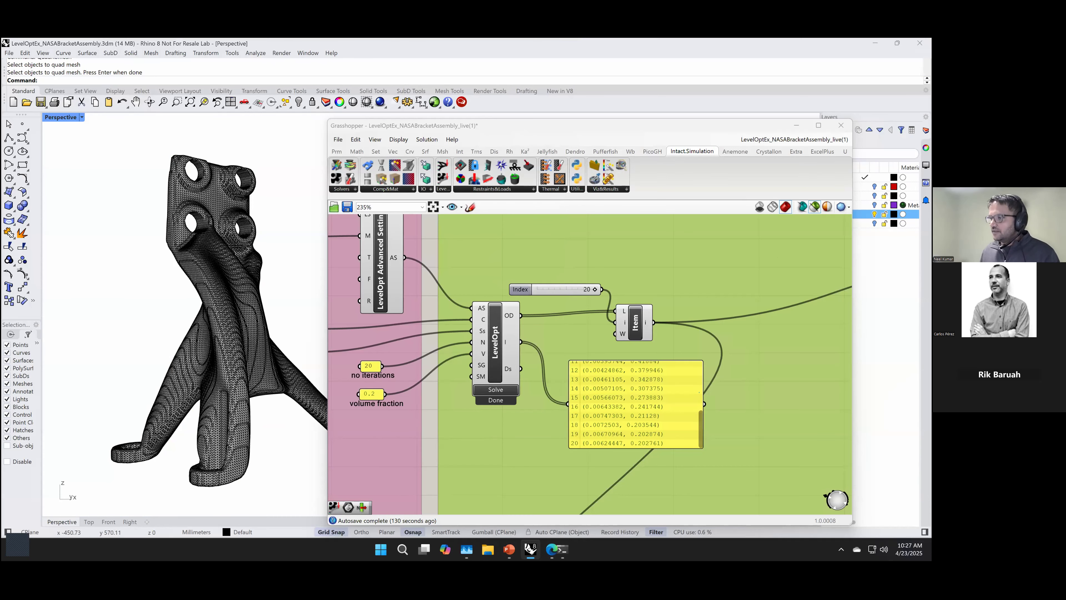
# Step: Add a List Item component beside the refinement LevelOpt solver in Grasshopper and feed it the solver's OD output
pyautogui.scroll(-2, 533, 318)
pyautogui.scroll(-3, 532, 321)
pyautogui.moveTo(555, 453); pyautogui.dragTo(698, 353, button='right')
pyautogui.scroll(4, 531, 411)
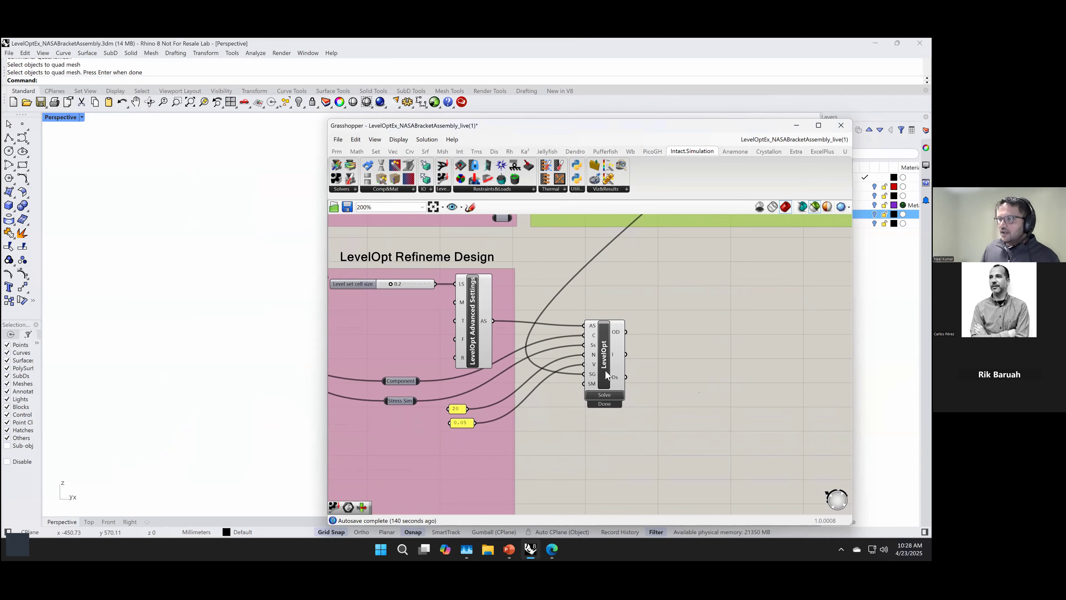
pyautogui.moveTo(653, 403); pyautogui.dragTo(613, 446, button='right')
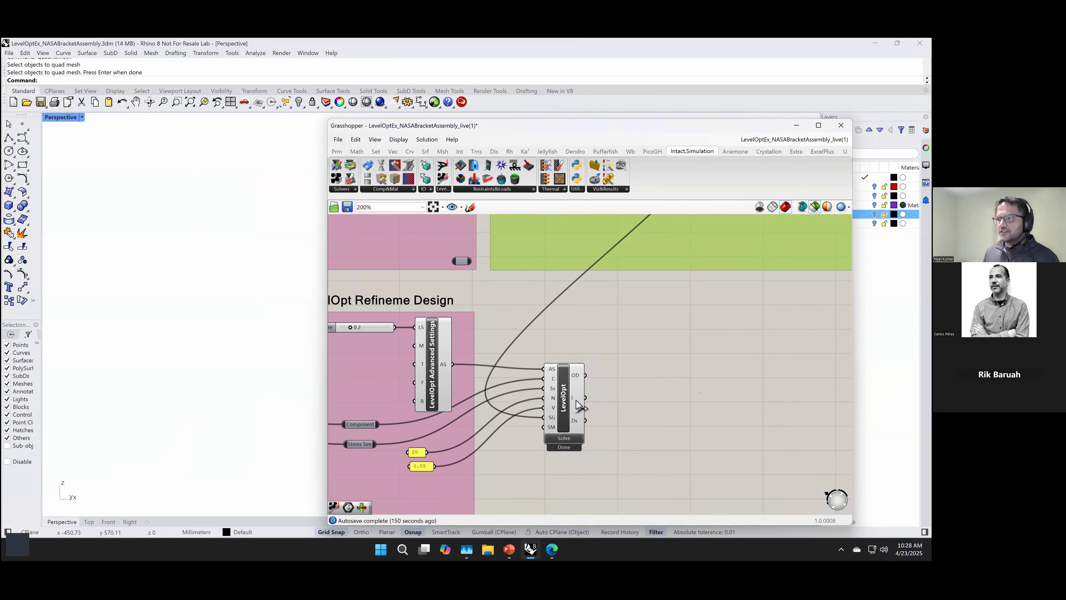
pyautogui.doubleClick(690, 363)
pyautogui.write('item')
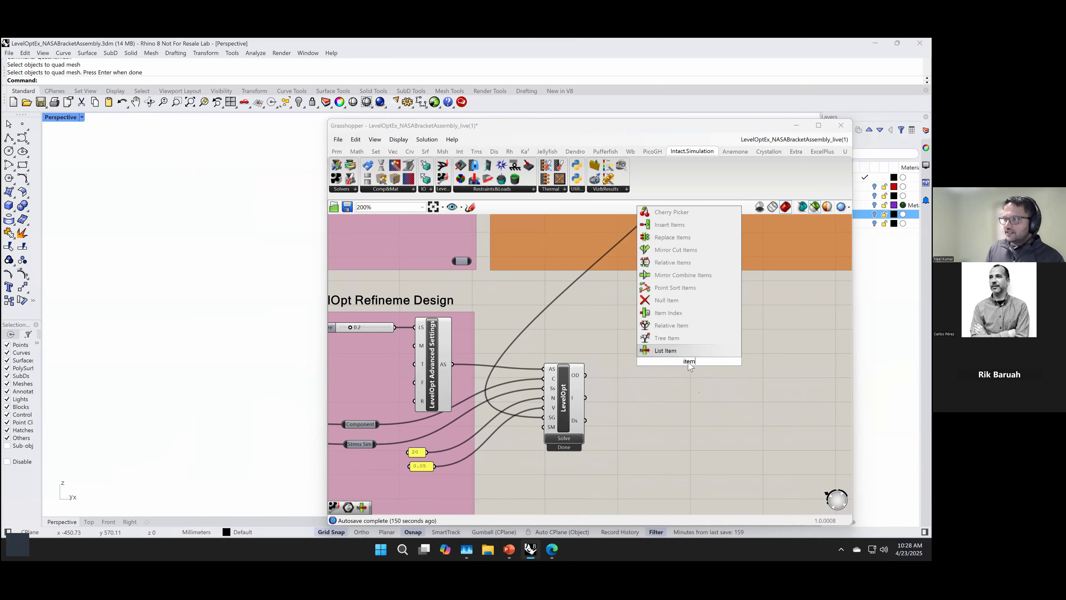
pyautogui.press('Return')
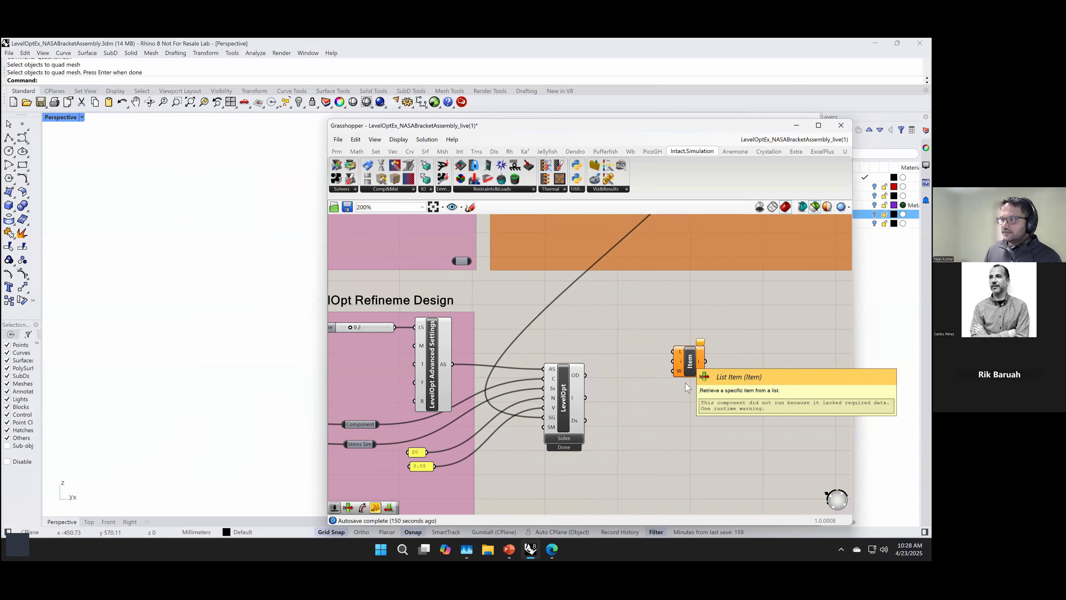
pyautogui.moveTo(586, 375); pyautogui.dragTo(670, 383)
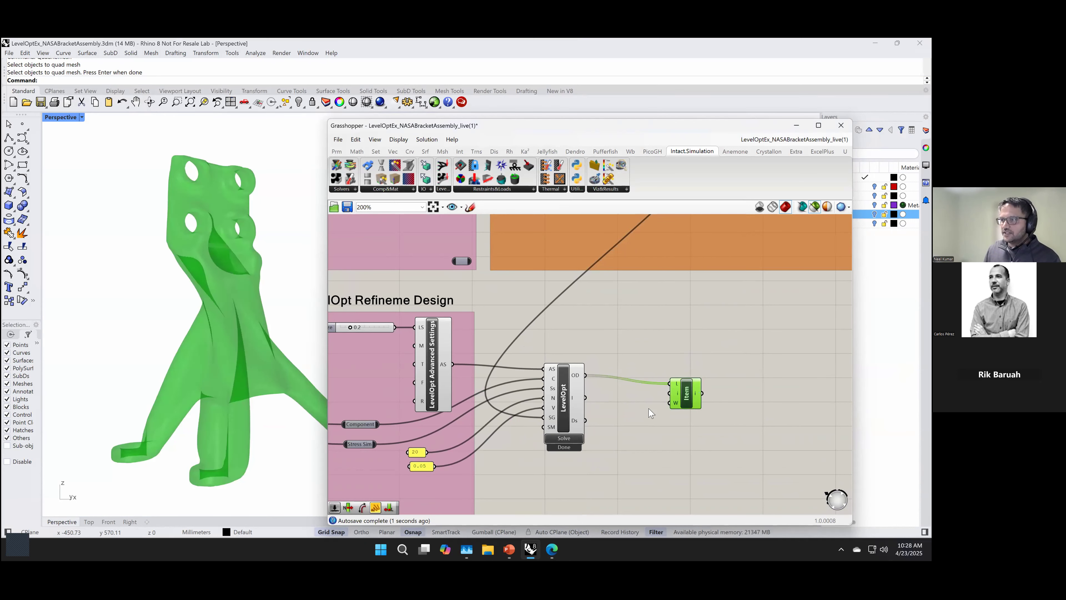
# Step: Connect a 1 to 20 number slider to the new Item component's index and set it to 20, previewing the design
pyautogui.doubleClick(631, 394)
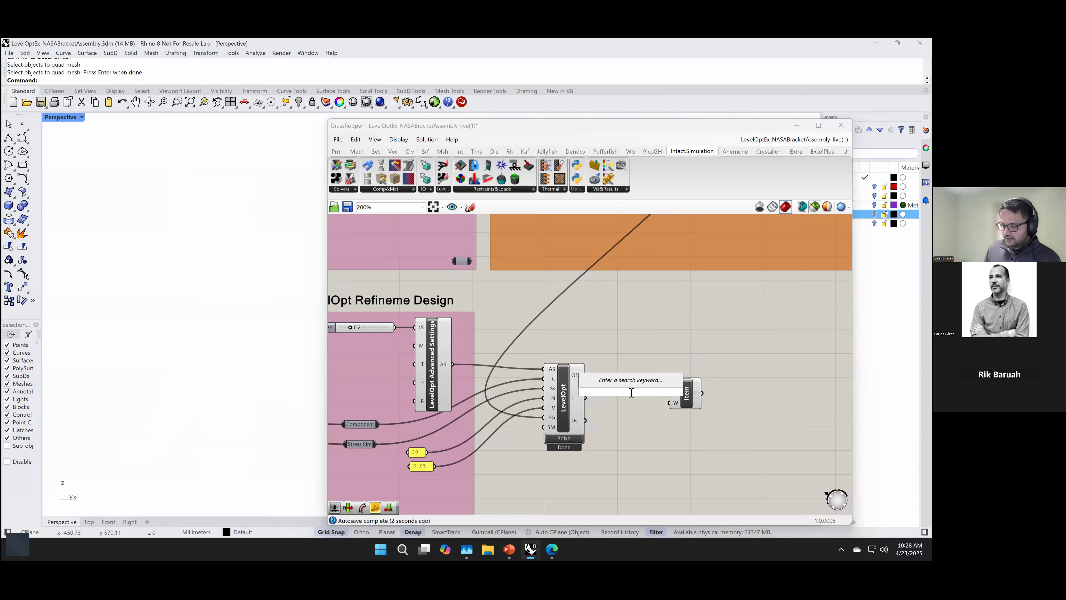
pyautogui.write('1..20')
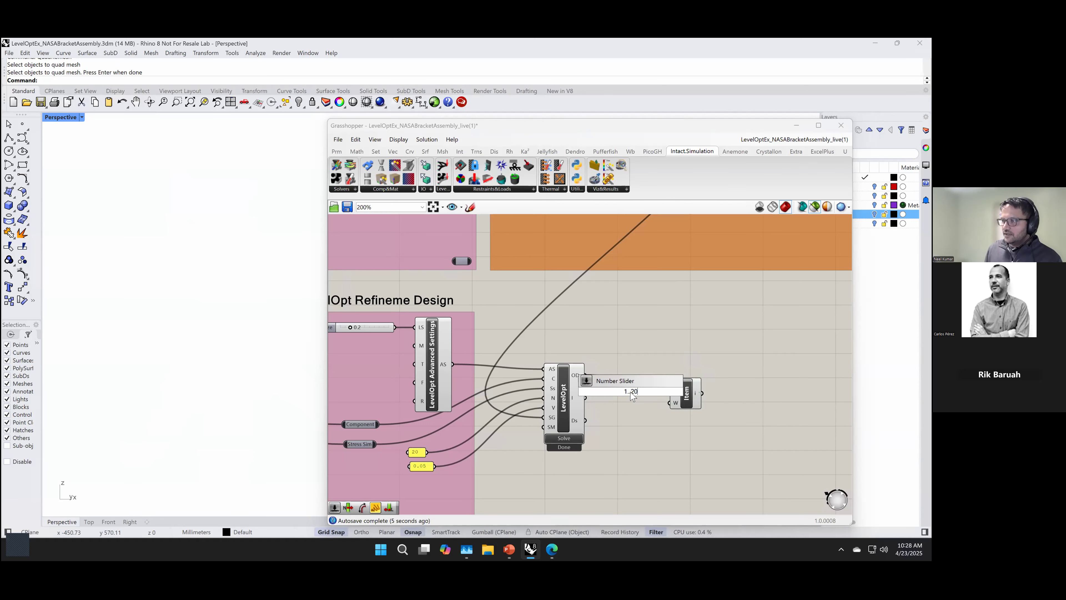
pyautogui.press('Return')
pyautogui.moveTo(624, 368); pyautogui.dragTo(670, 393)
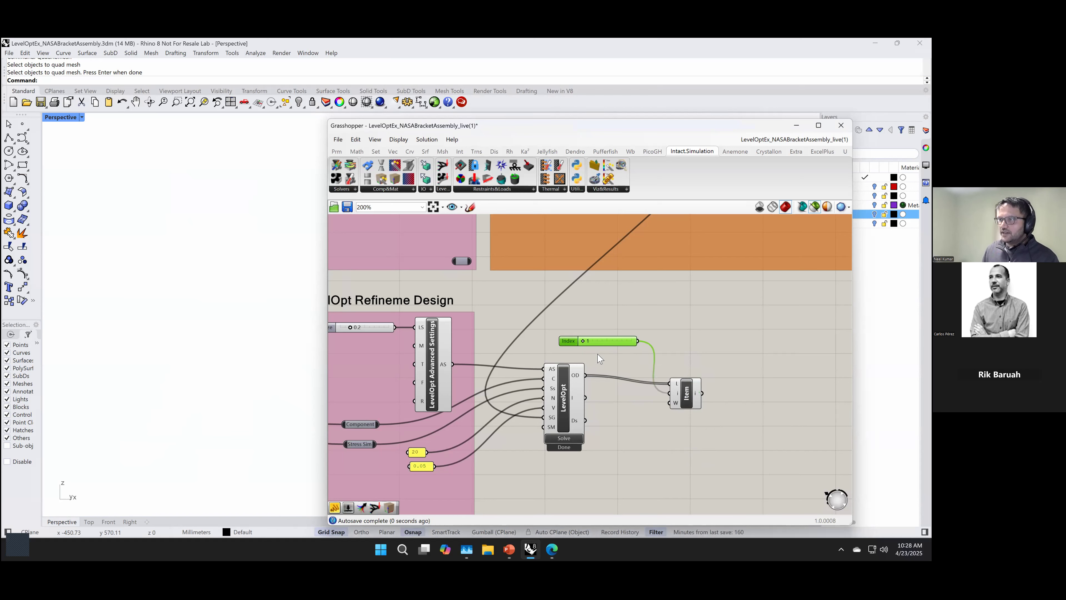
pyautogui.click(681, 394)
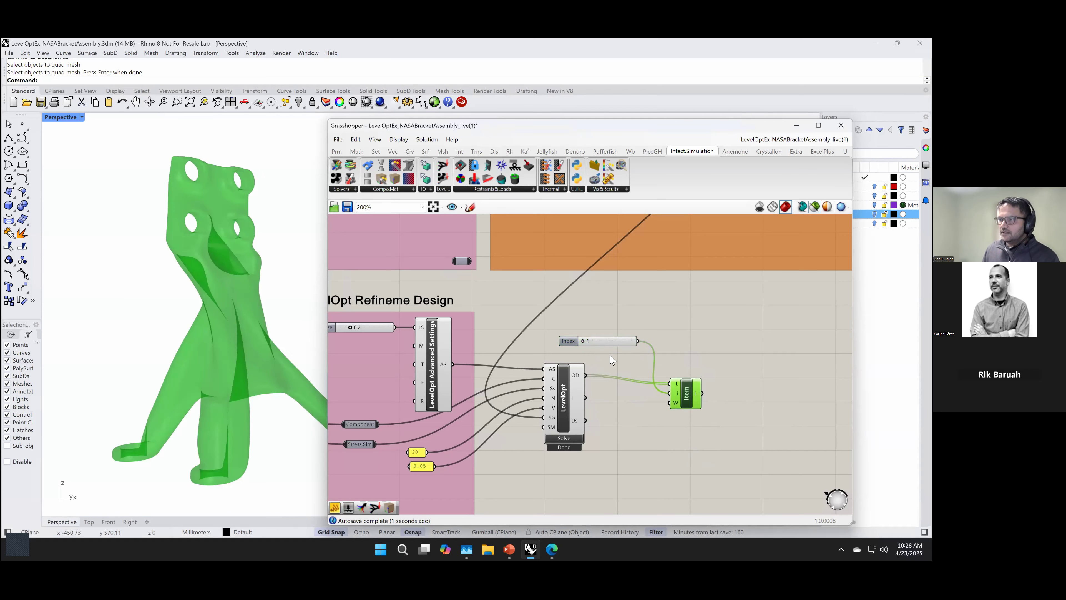
pyautogui.moveTo(585, 343); pyautogui.dragTo(674, 350)
# Step: Inspect the refined bracket preview in Rhino from several angles, including the thin struts and the legs
pyautogui.moveTo(238, 368); pyautogui.dragTo(256, 332, button='right')
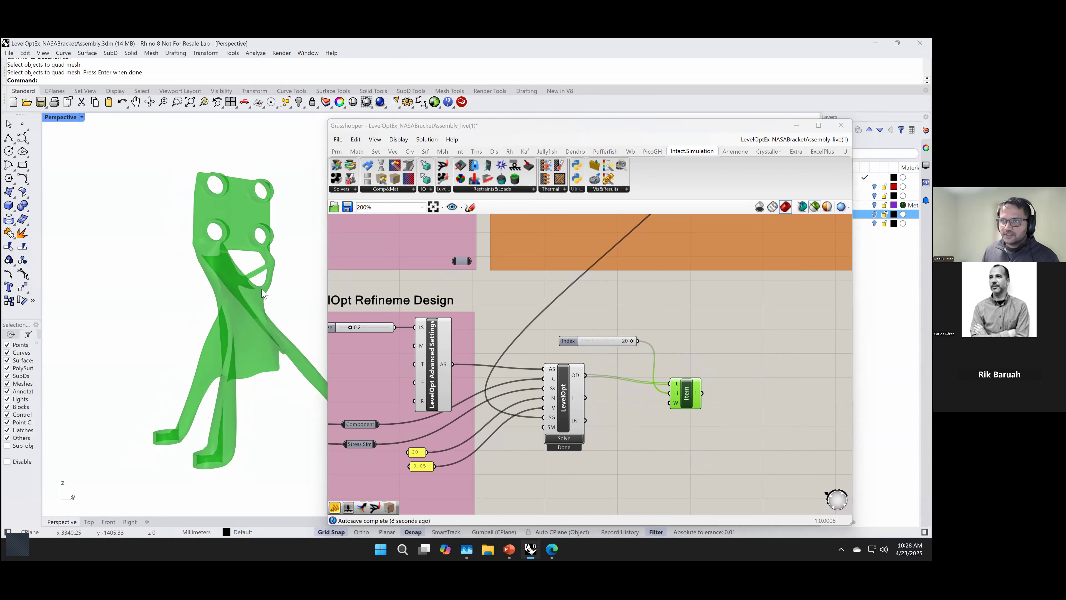
pyautogui.scroll(8, 267, 302)
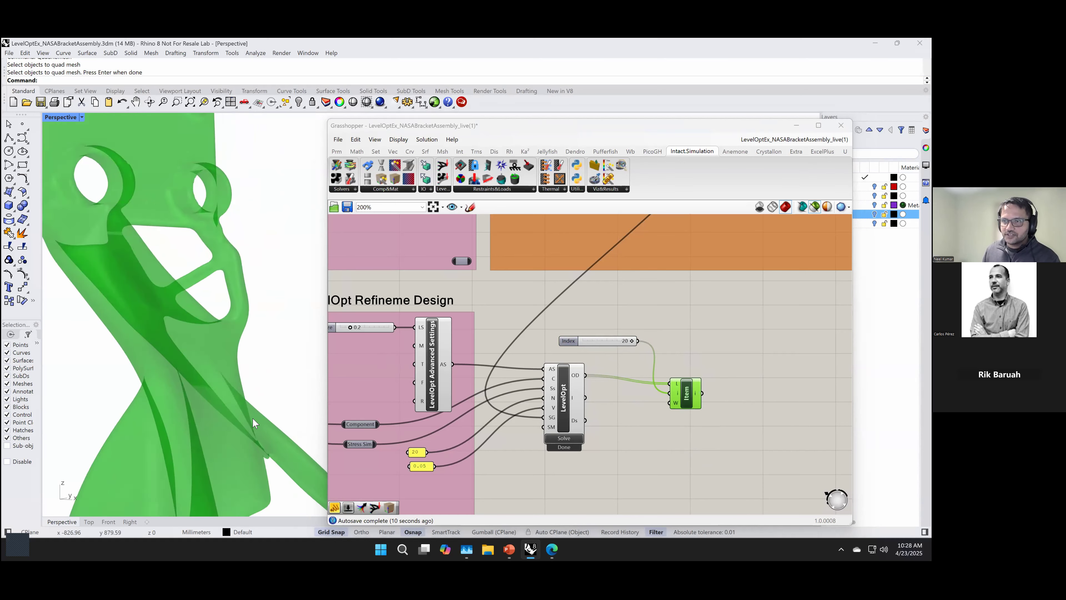
pyautogui.scroll(-8, 253, 418)
pyautogui.moveTo(256, 410); pyautogui.dragTo(269, 365, button='right')
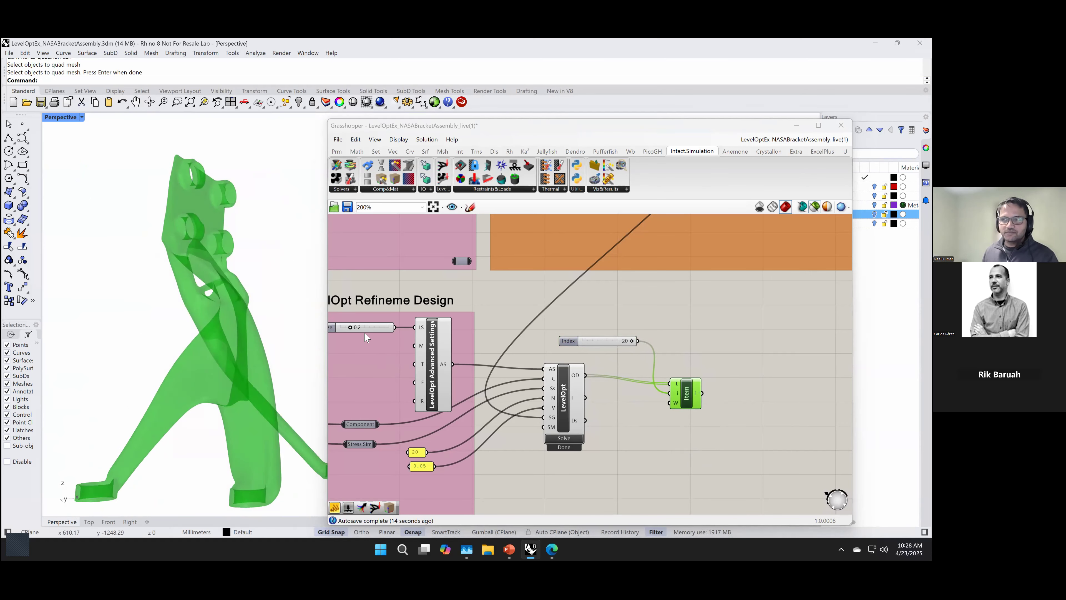
pyautogui.scroll(4, 170, 419)
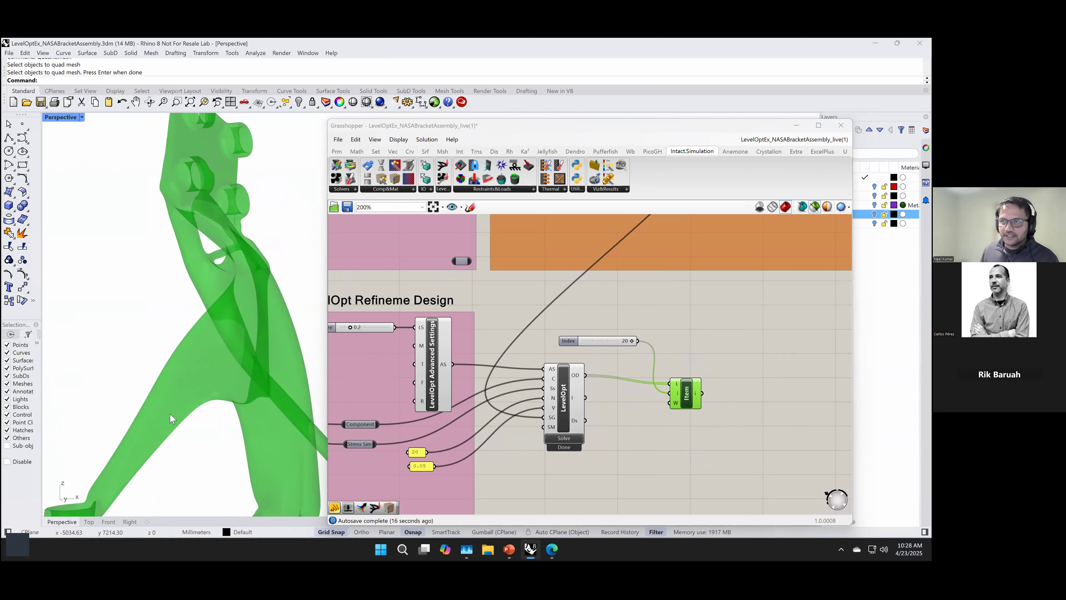
pyautogui.scroll(-4, 172, 419)
pyautogui.moveTo(172, 420)
pyautogui.mouseDown(button='right')
pyautogui.moveTo(252, 420)
pyautogui.moveTo(170, 415)
pyautogui.moveTo(185, 418)
pyautogui.mouseUp(button='right')
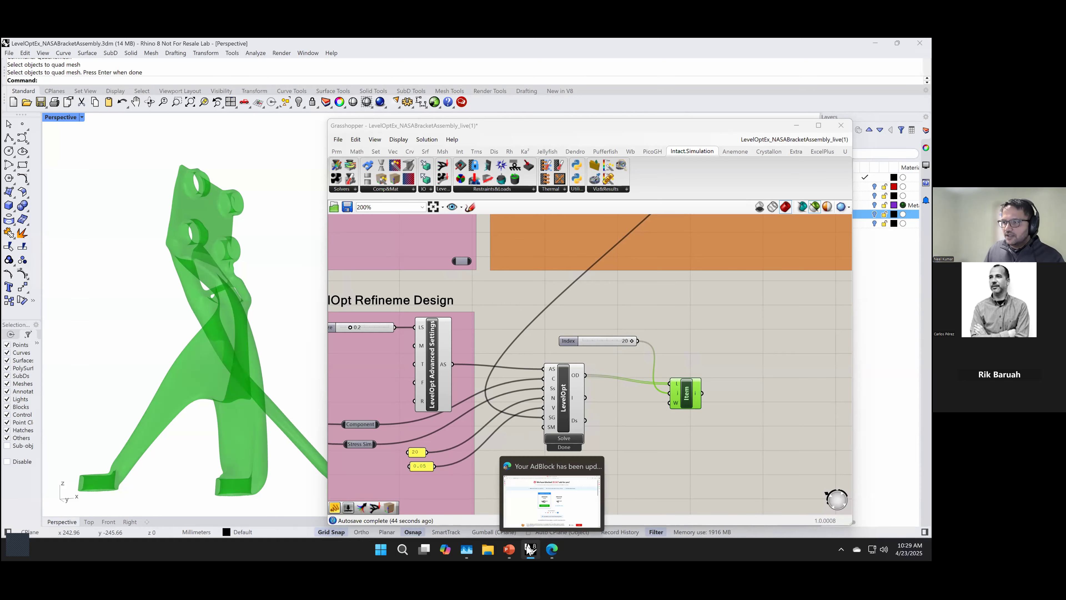
pyautogui.click(553, 549)
pyautogui.click(552, 549)
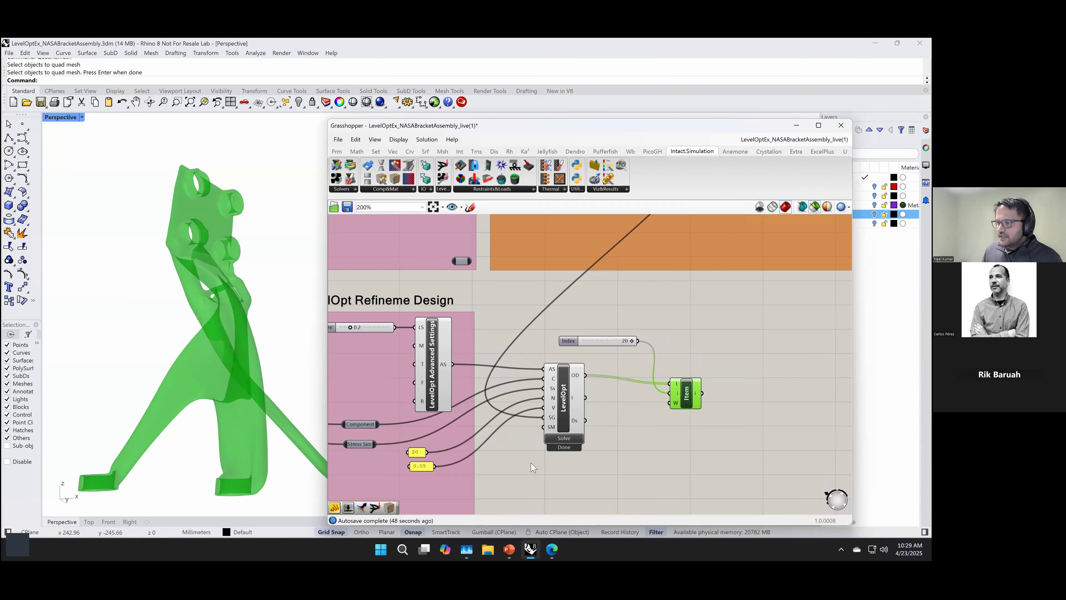
pyautogui.scroll(-2, 541, 439)
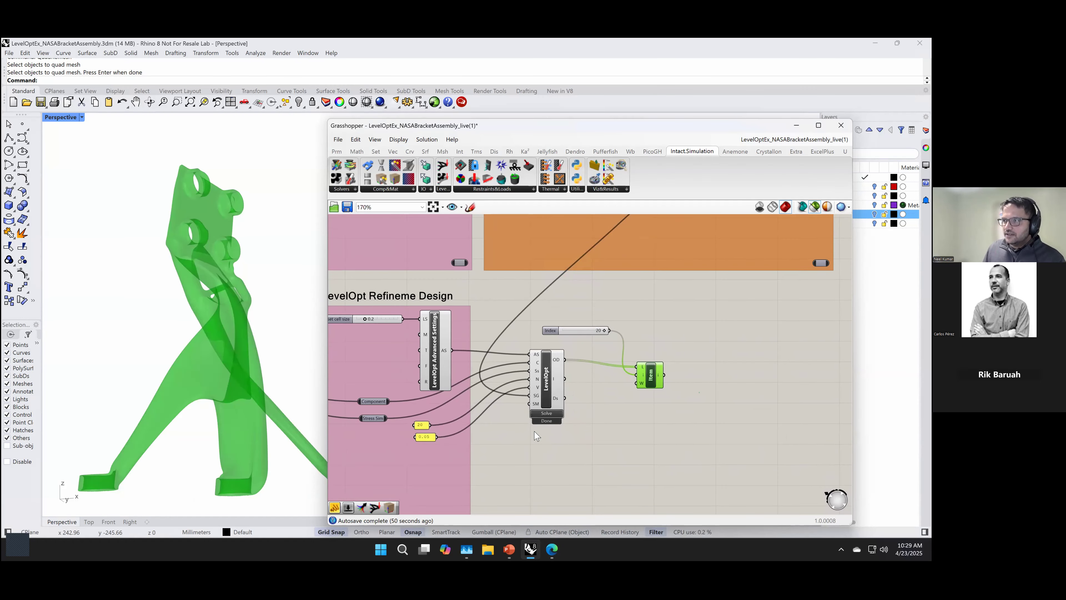
pyautogui.scroll(2, 539, 436)
# Step: Switch to PowerPoint, present the Live Demo slide, and review the advanced settings and refinement slides before returning to it
pyautogui.moveTo(510, 549)
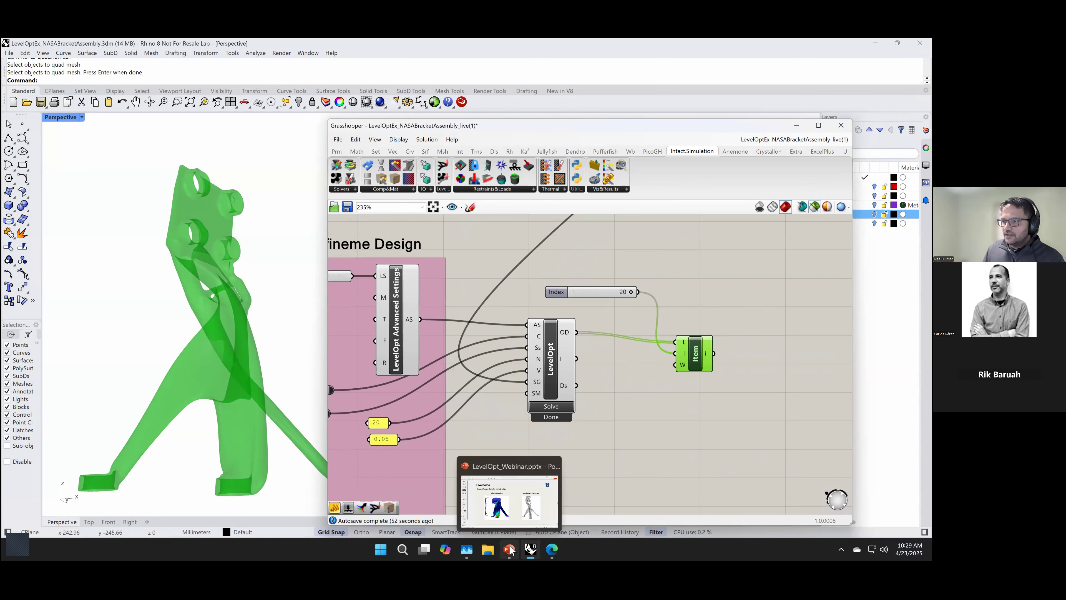
pyautogui.click(508, 504)
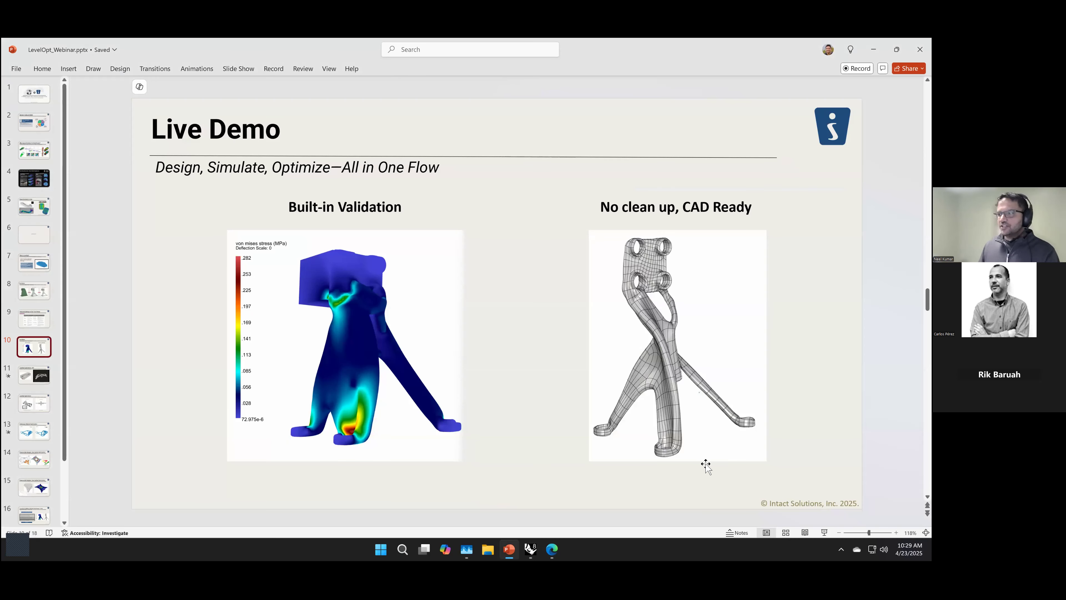
pyautogui.click(824, 532)
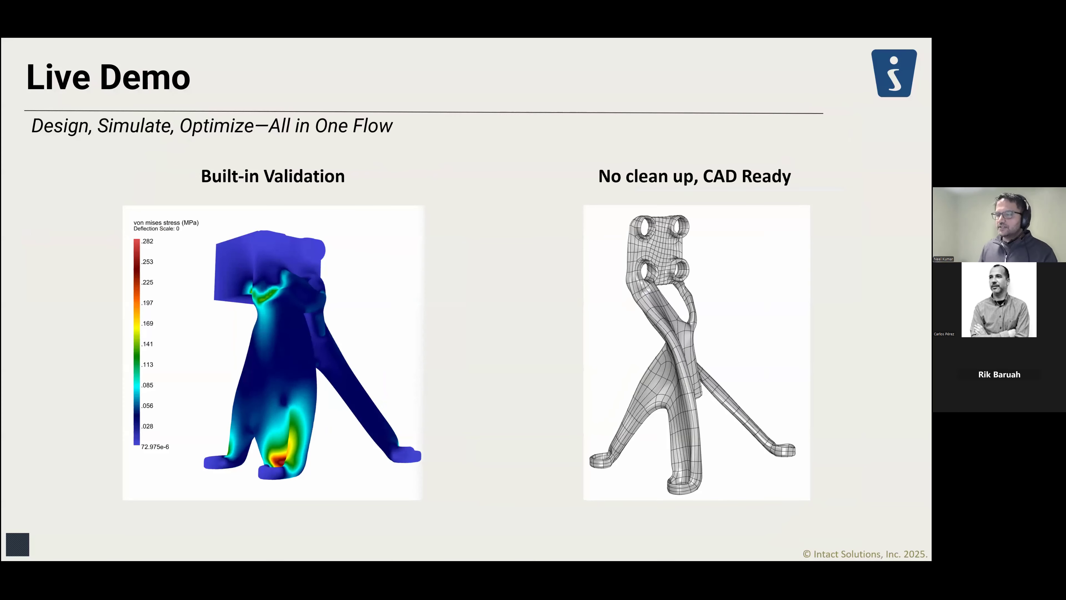
pyautogui.press('Right')
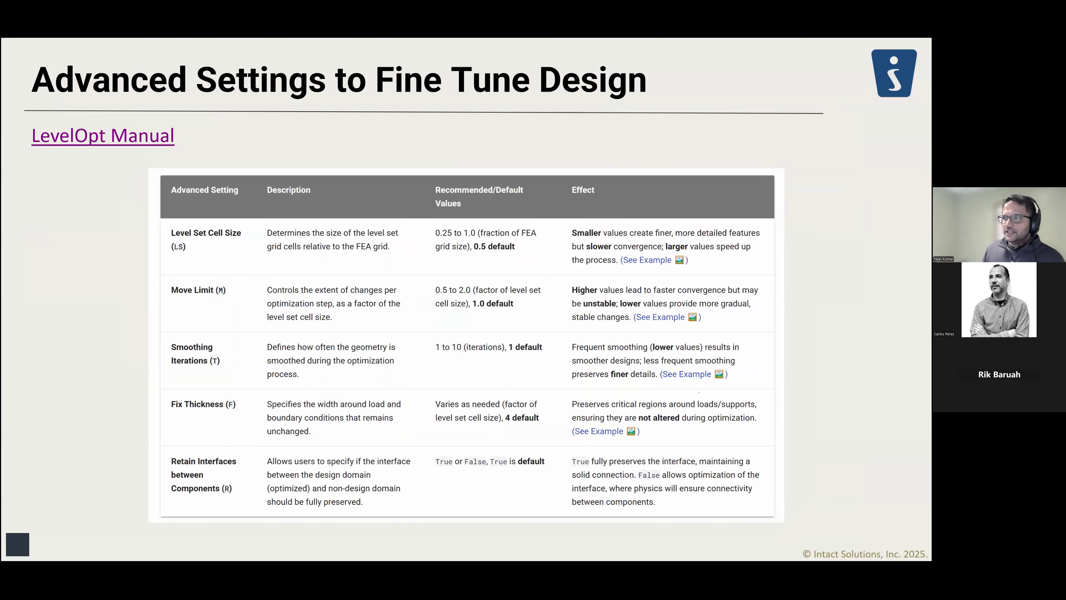
pyautogui.press('Left')
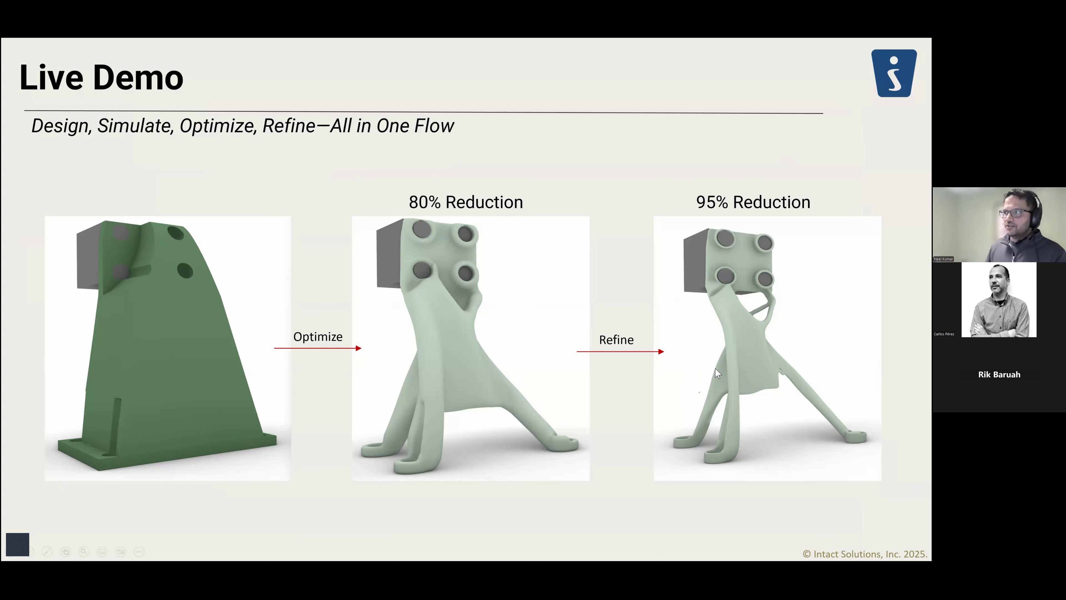
pyautogui.press('Right')
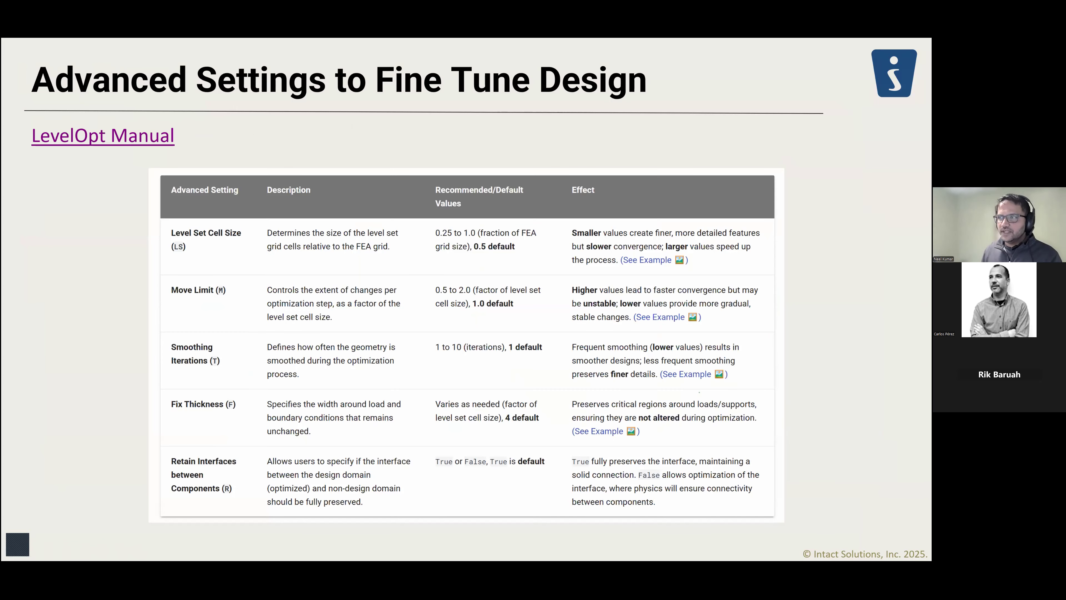
pyautogui.press('Left')
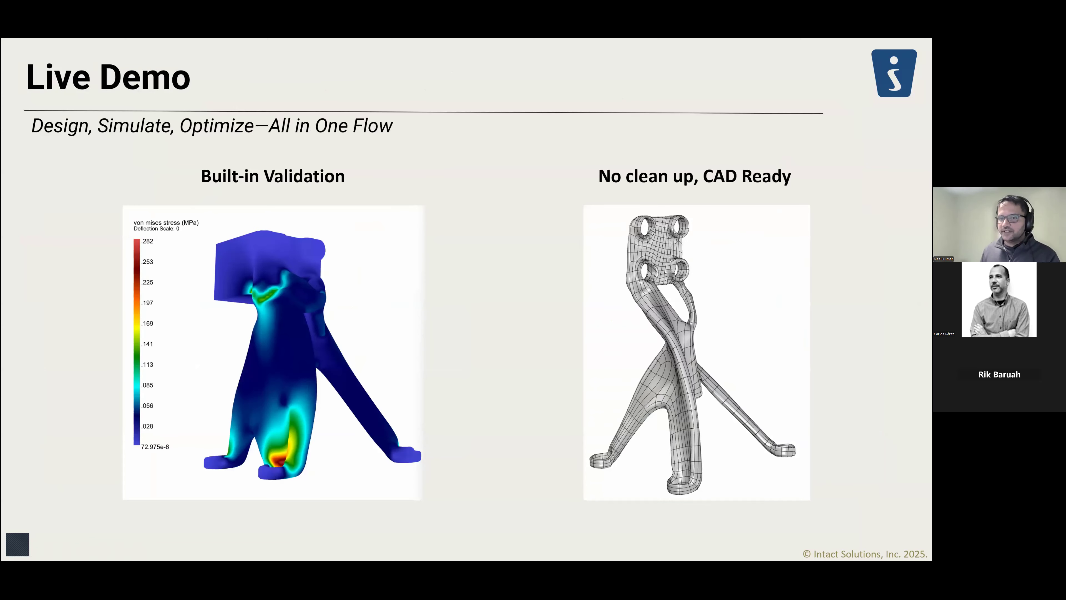
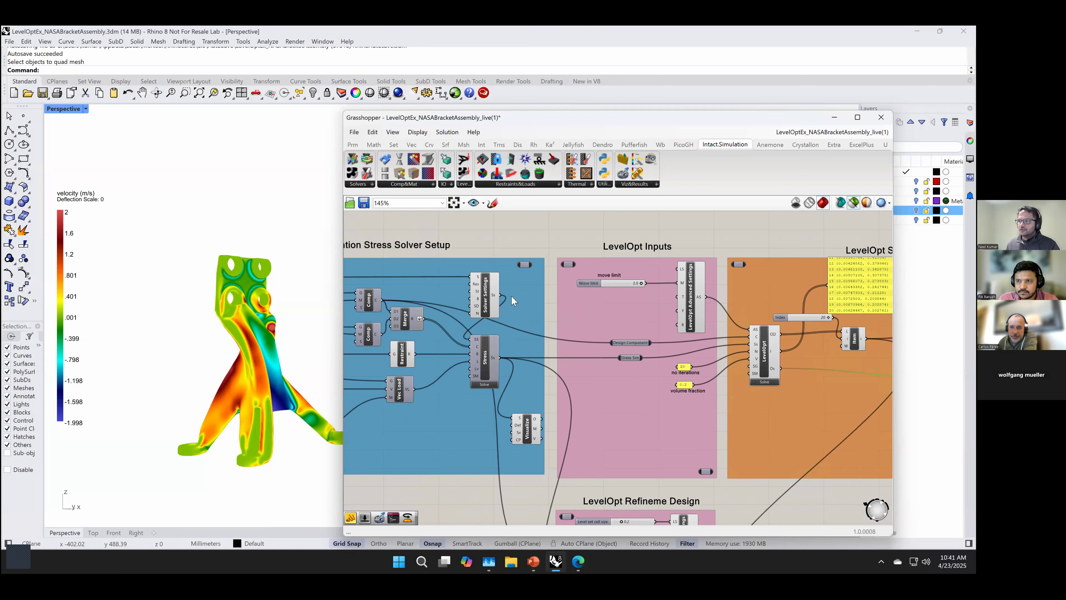
# Step: Set the material feeding the non-design space component in the stress solver setup to the engineering plastic Acrylic, Medium High Impact
pyautogui.scroll(3, 513, 300)
pyautogui.moveTo(515, 300); pyautogui.dragTo(702, 335)
pyautogui.rightClick(574, 317)
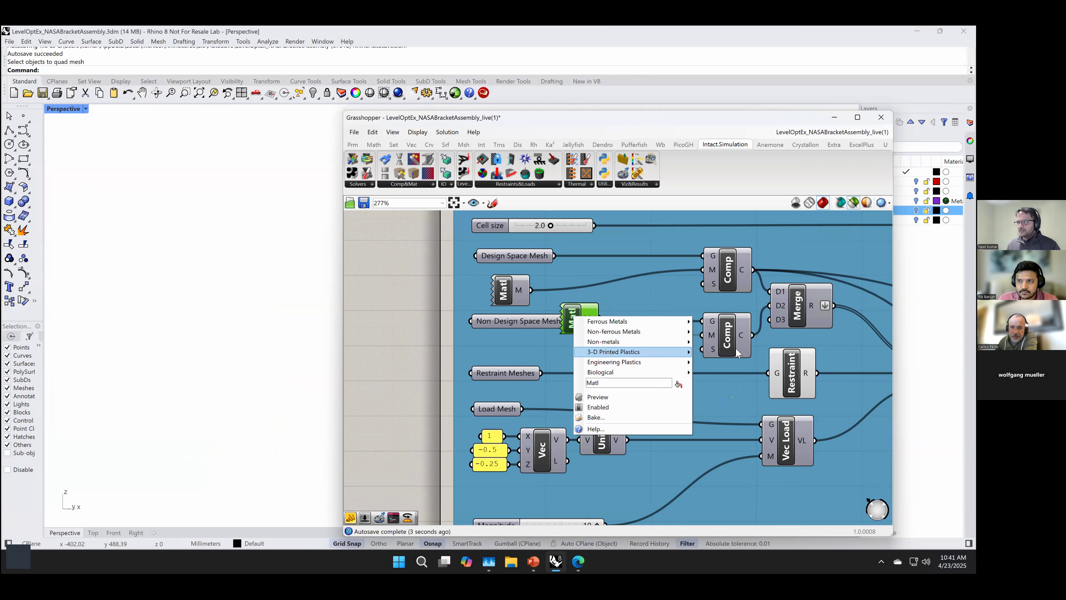
pyautogui.moveTo(659, 357)
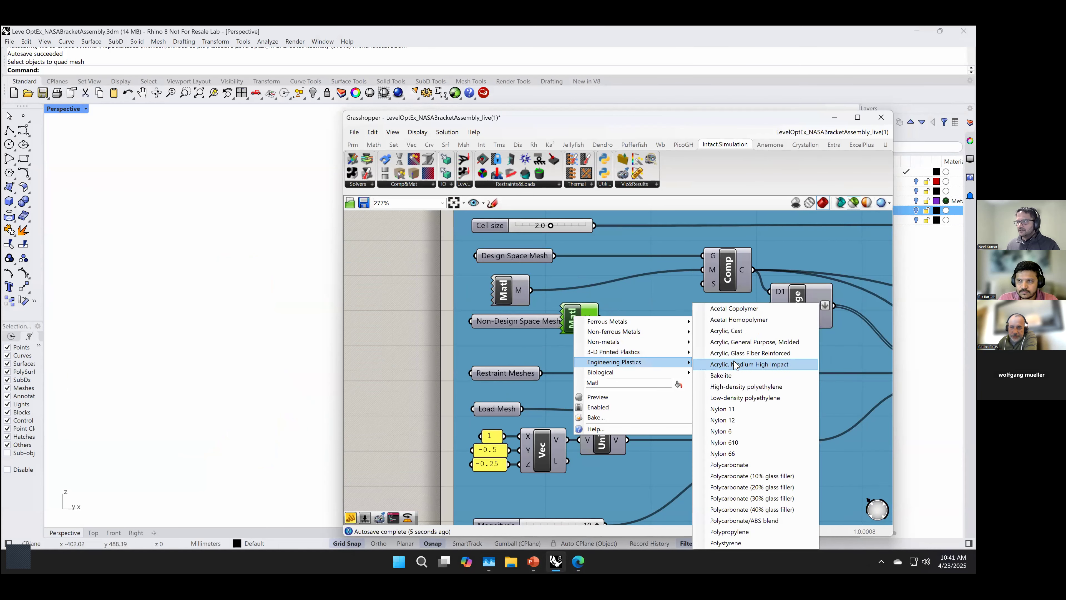
pyautogui.click(734, 361)
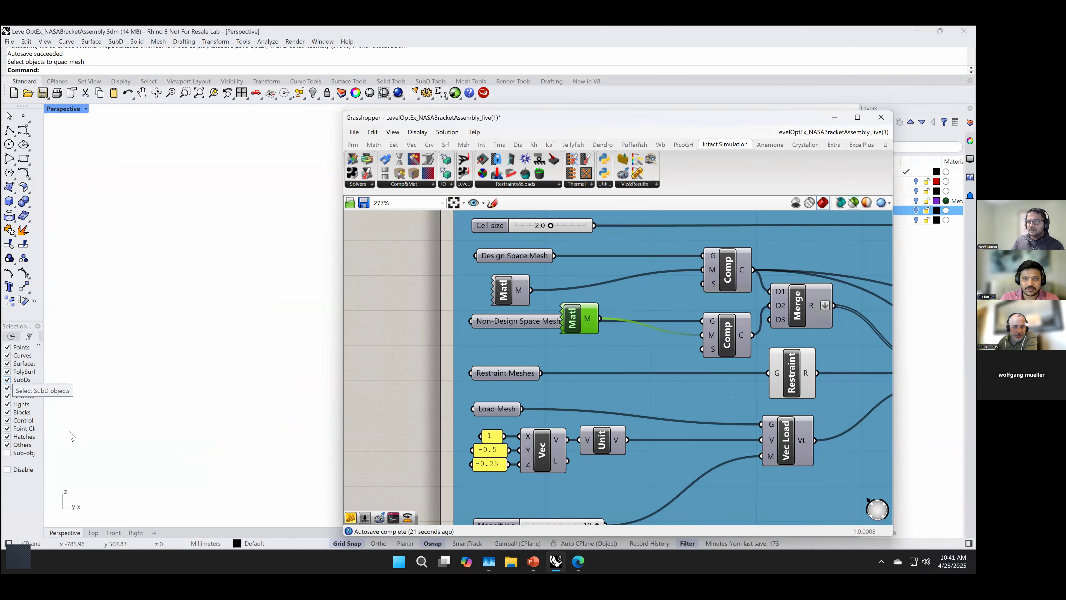
# Step: Move the non-design material component slightly down so it sits clear of the Non-Design Space Mesh parameter
pyautogui.scroll(-2, 580, 377)
pyautogui.scroll(-1, 601, 377)
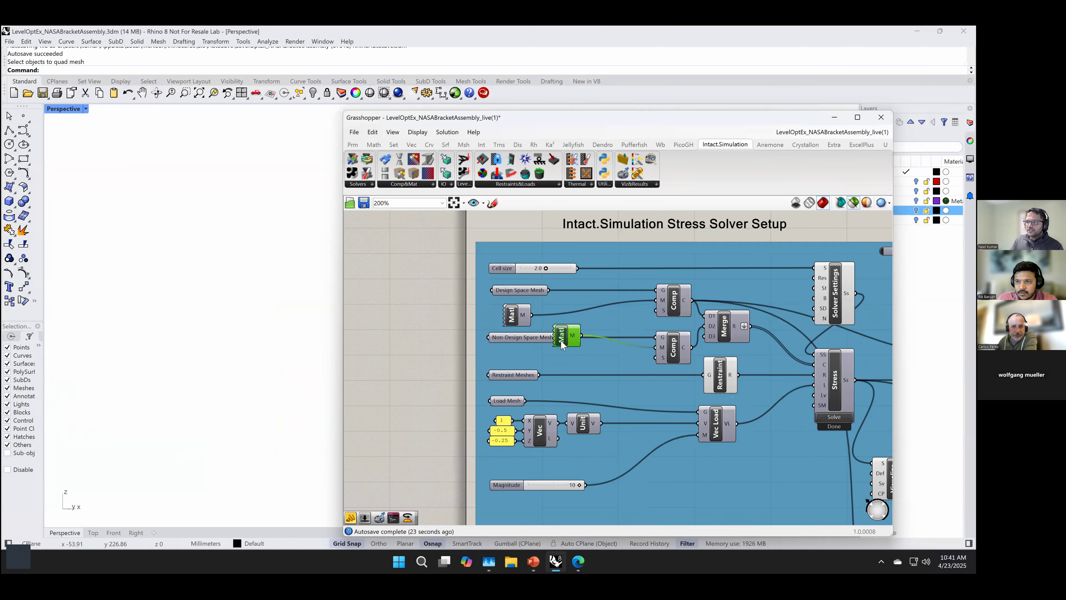
pyautogui.moveTo(563, 350); pyautogui.dragTo(566, 367)
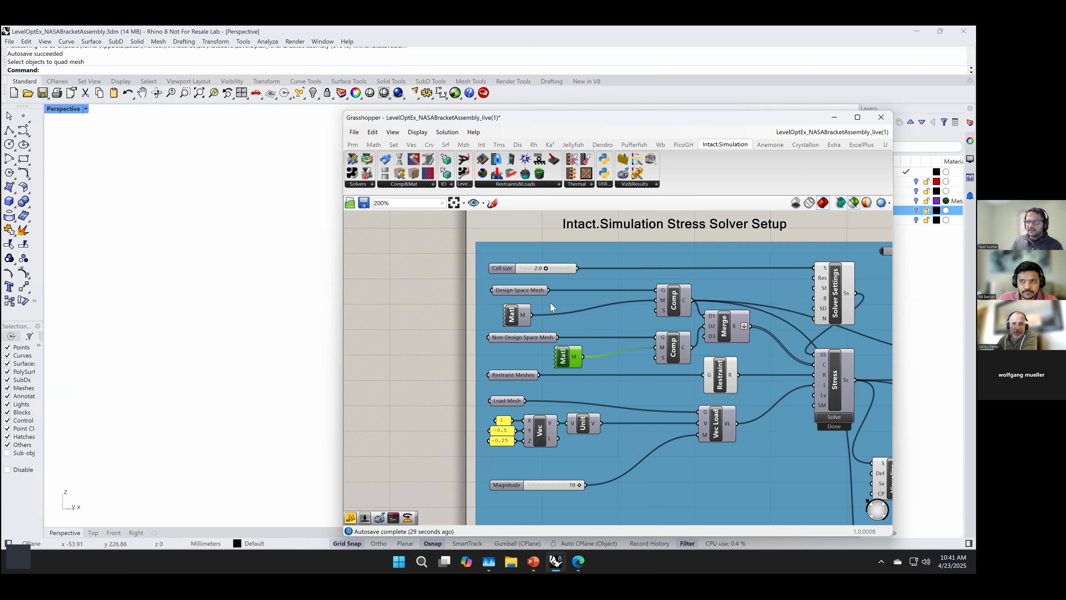
# Step: Highlight the Design Space Mesh and Non-Design Space Mesh together and inspect the bracket and its upper block in the Rhino view
pyautogui.click(519, 291)
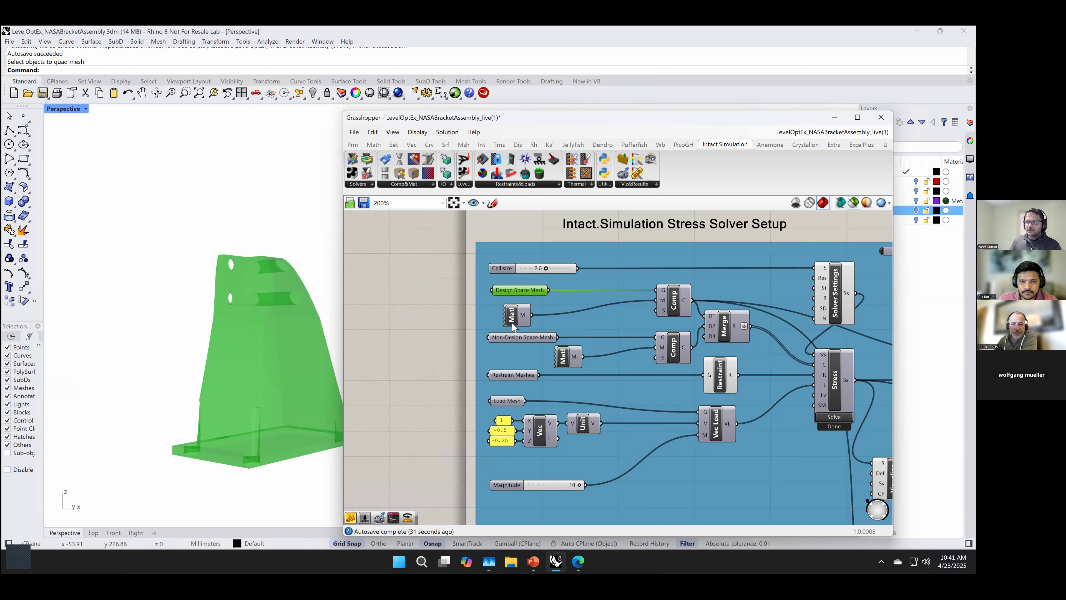
pyautogui.keyDown('shift'); pyautogui.click(512, 339); pyautogui.keyUp('shift')
pyautogui.scroll(2, 223, 323)
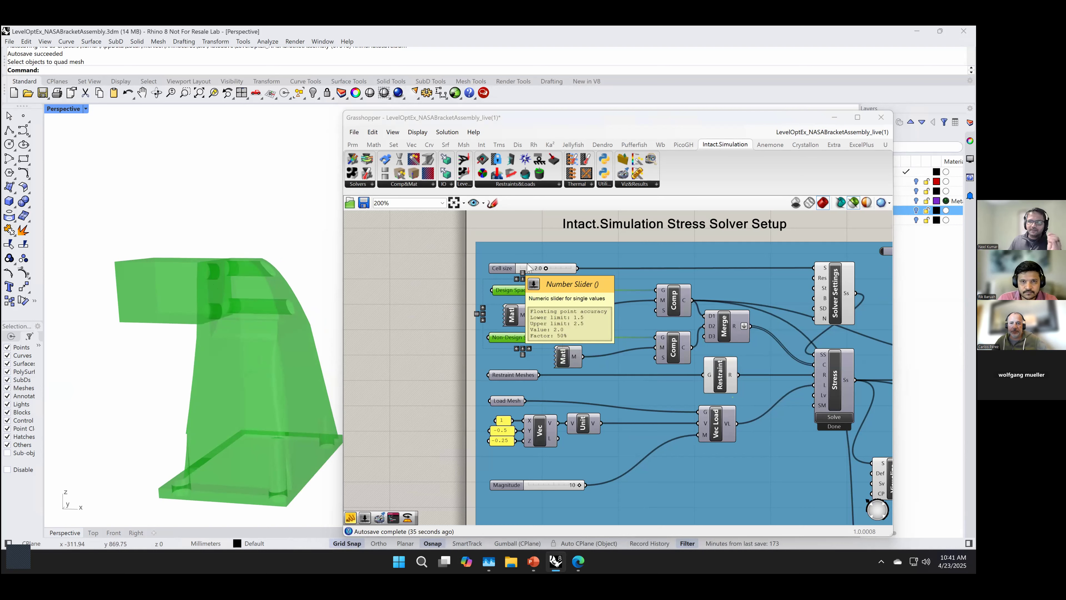
pyautogui.scroll(3, 132, 274)
pyautogui.scroll(2, 131, 270)
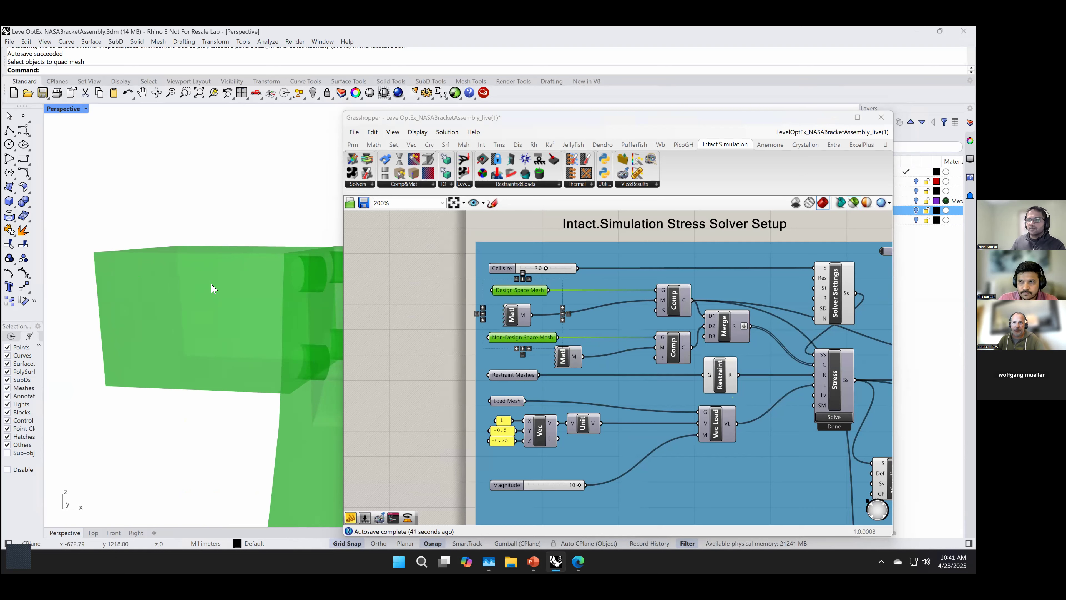
pyautogui.scroll(-3, 198, 349)
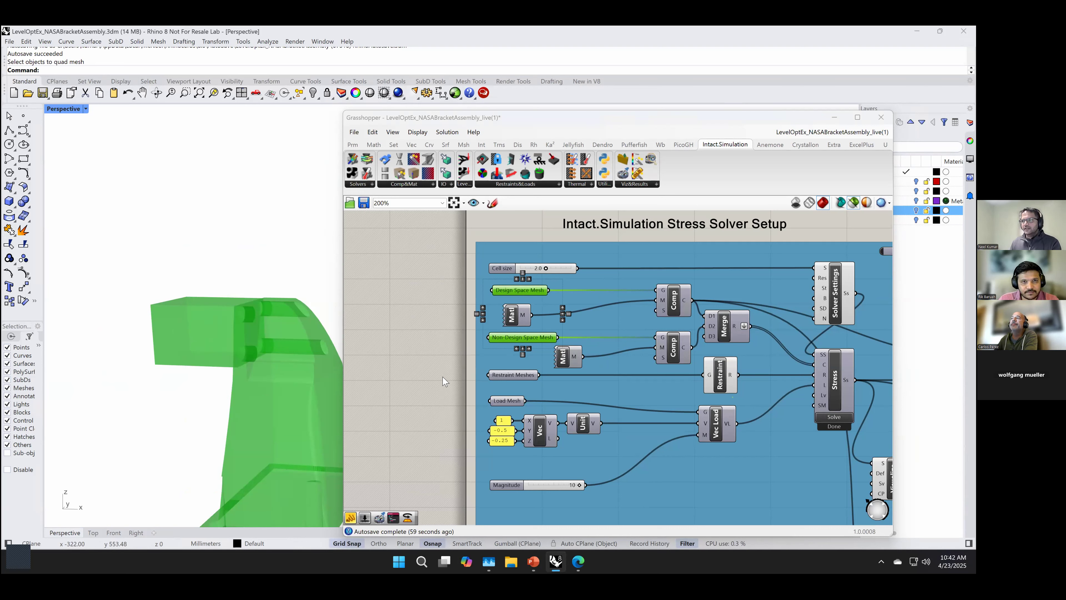
# Step: Review the Grasshopper definition from the stress solver setup across the LevelOpt inputs and solver to the refinement design group
pyautogui.moveTo(813, 508); pyautogui.dragTo(604, 452, button='right')
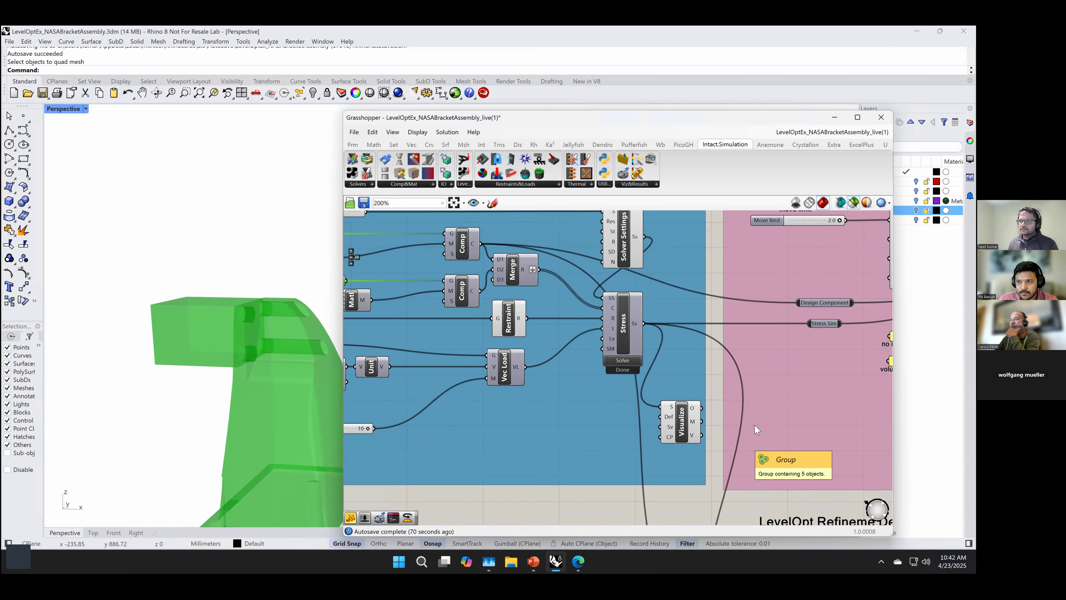
pyautogui.scroll(-2, 623, 401)
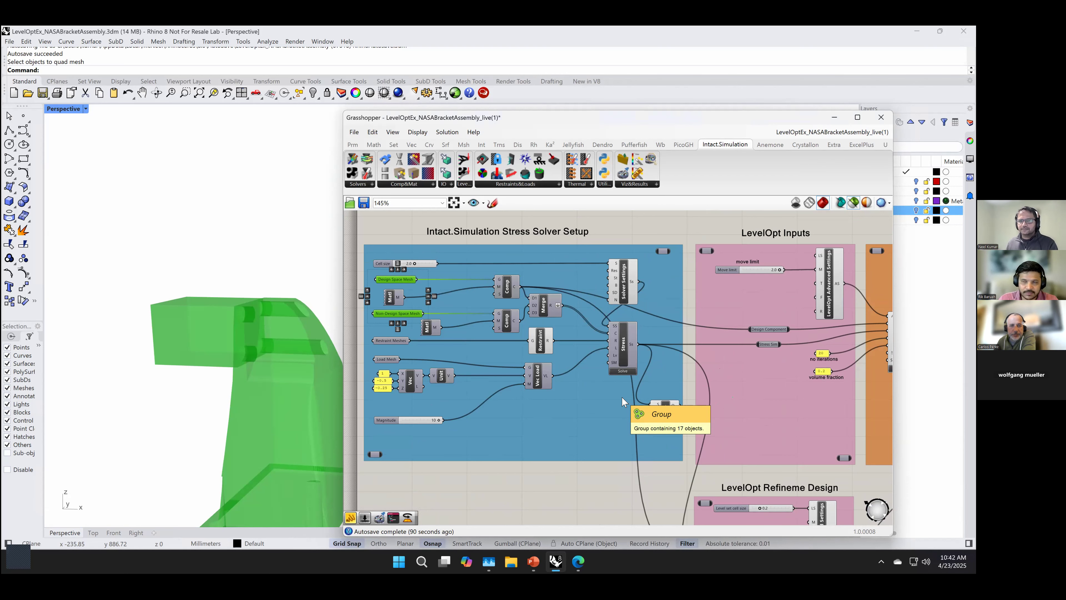
pyautogui.scroll(-2, 646, 443)
pyautogui.moveTo(663, 475); pyautogui.dragTo(517, 438, button='right')
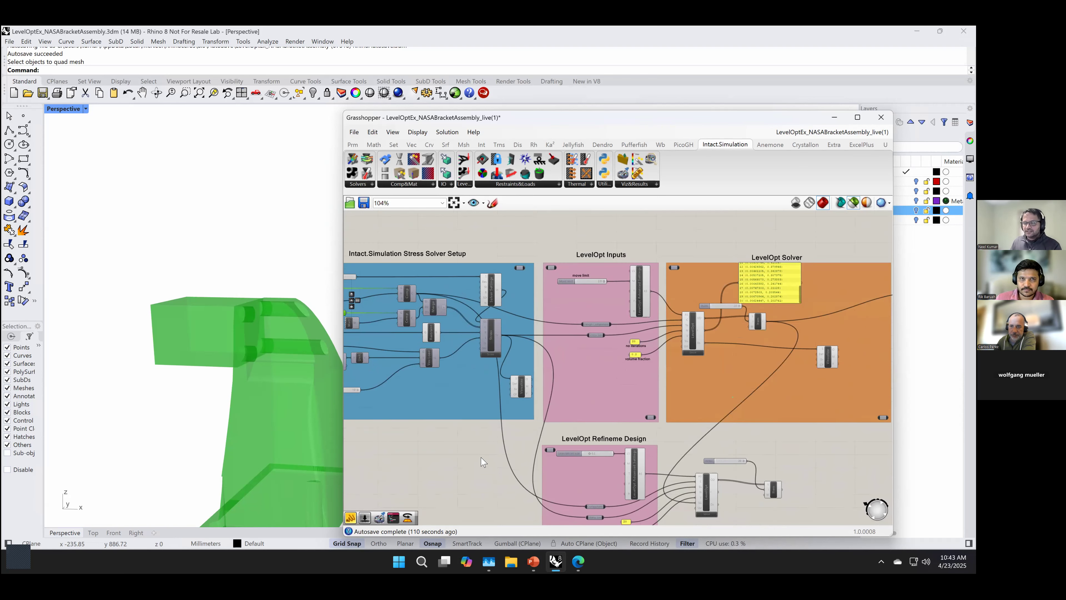
pyautogui.scroll(-2, 481, 440)
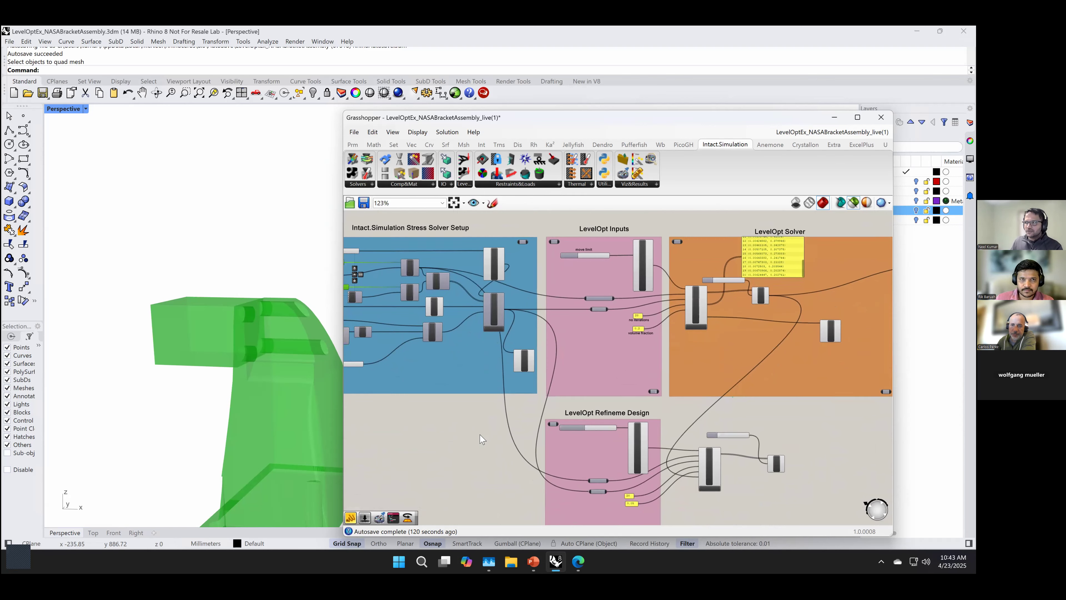
pyautogui.scroll(2, 481, 439)
pyautogui.moveTo(481, 440); pyautogui.dragTo(464, 464, button='right')
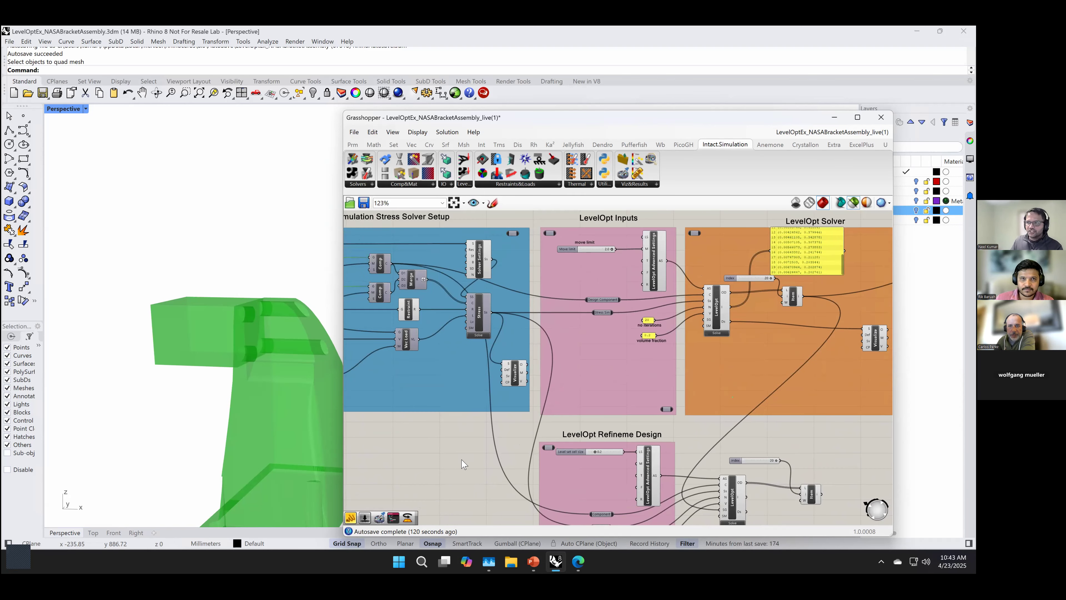
pyautogui.moveTo(443, 458); pyautogui.dragTo(443, 470, button='right')
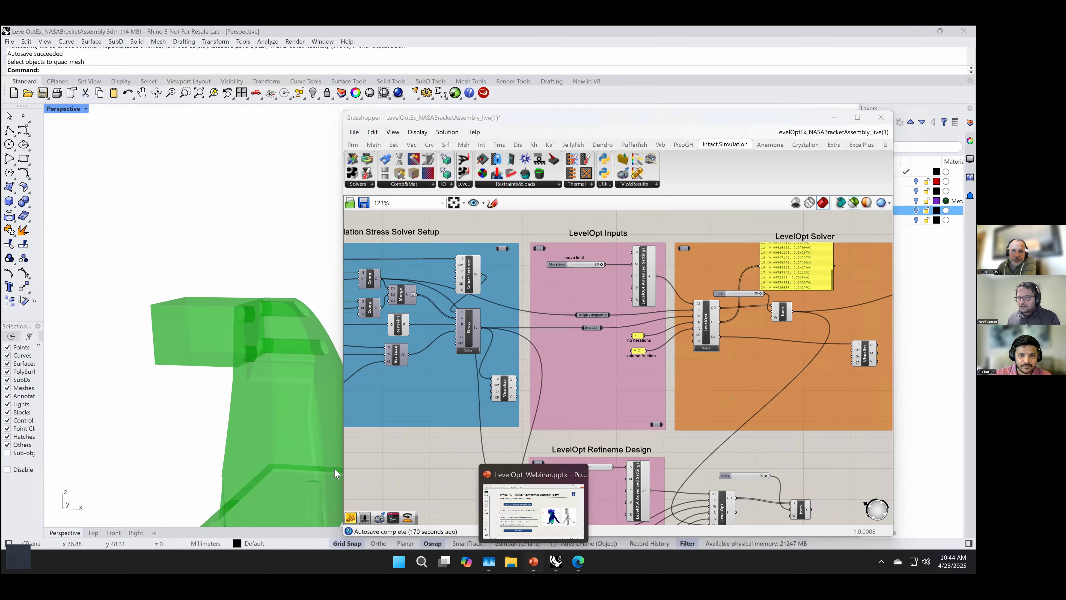
# Step: Switch to the LevelOpt_Webinar presentation in PowerPoint and show slide 18, Intact's IMM Technology
pyautogui.click(534, 562)
pyautogui.click(34, 517)
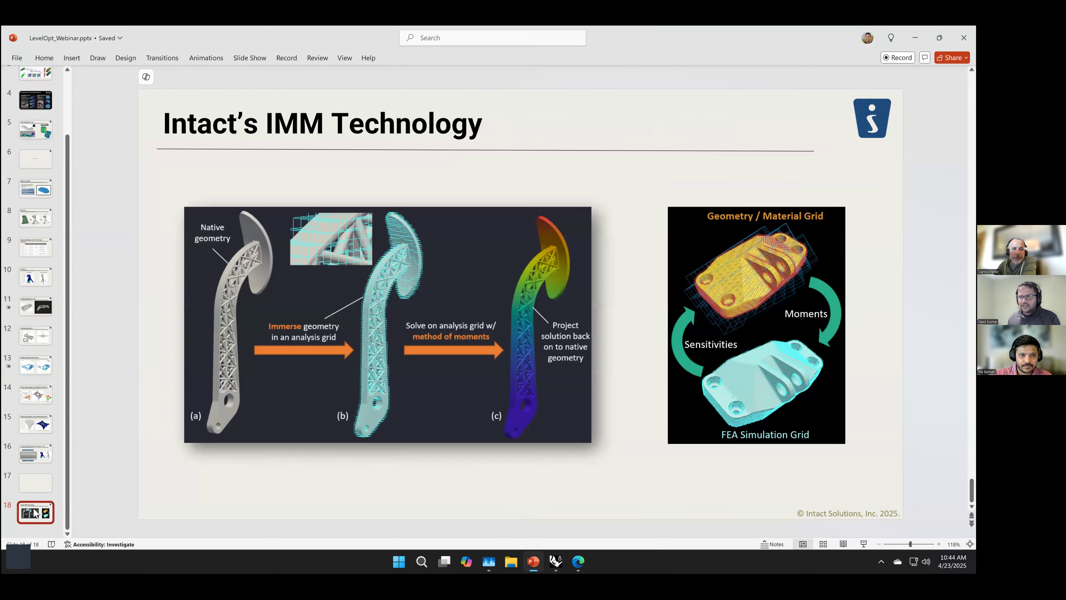
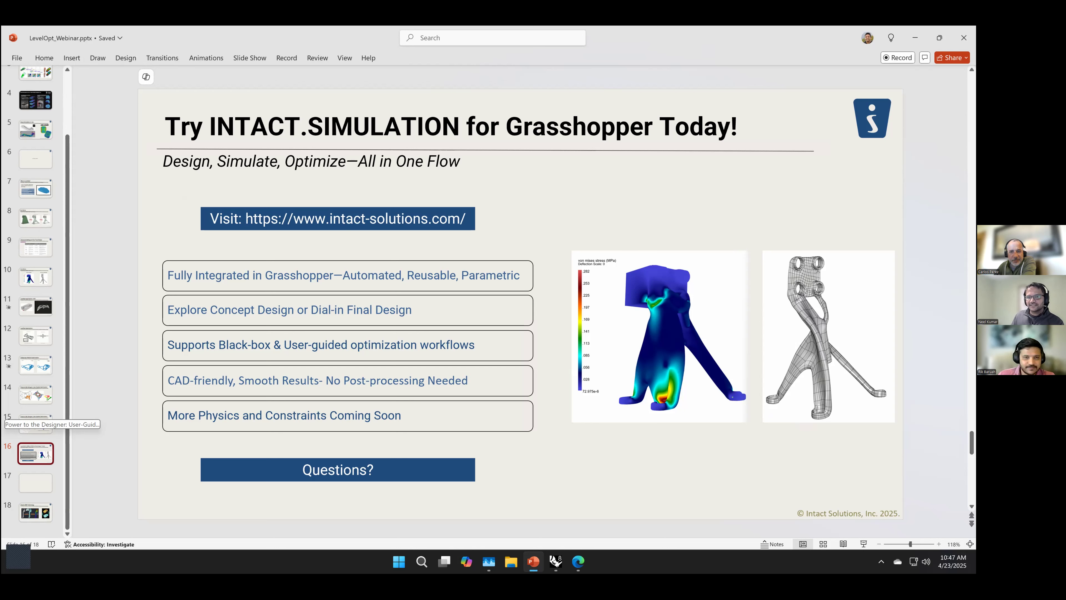
# Step: Switch to Rhino's Grasshopper definition, deselect the meshes and highlight the Cell size slider in the Stress Solver Setup group
pyautogui.click(556, 561)
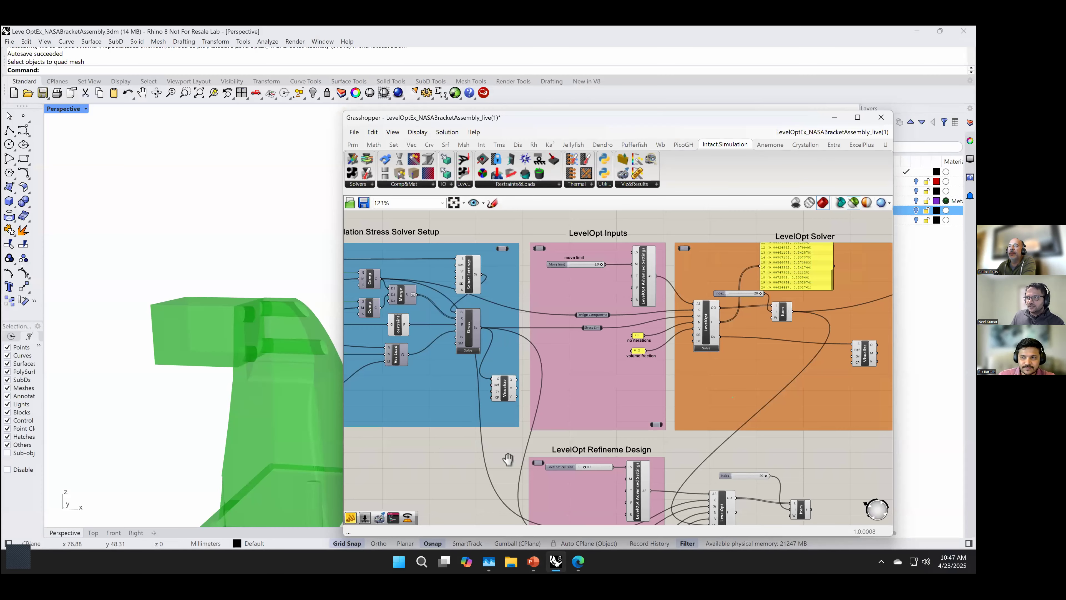
pyautogui.scroll(3, 587, 467)
pyautogui.moveTo(622, 470); pyautogui.dragTo(674, 471, button='right')
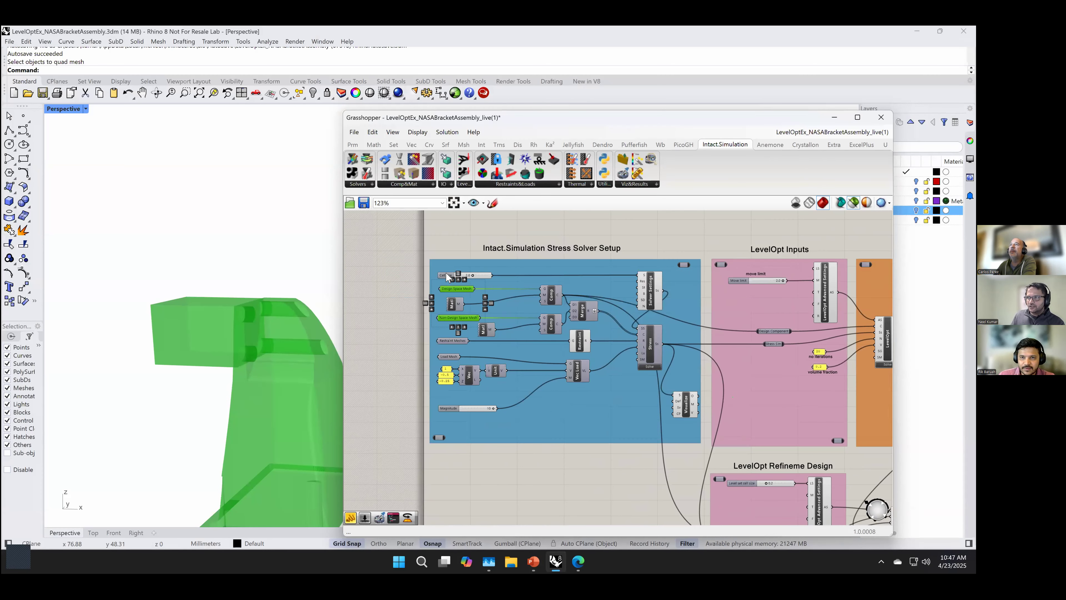
pyautogui.scroll(2, 446, 272)
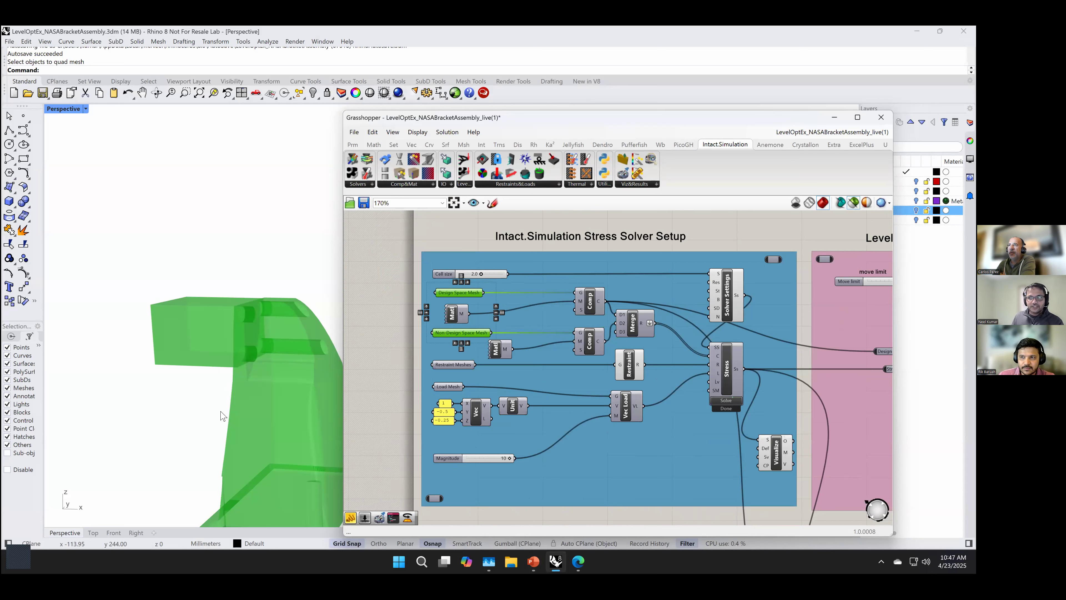
pyautogui.scroll(-3, 222, 416)
pyautogui.scroll(2, 238, 492)
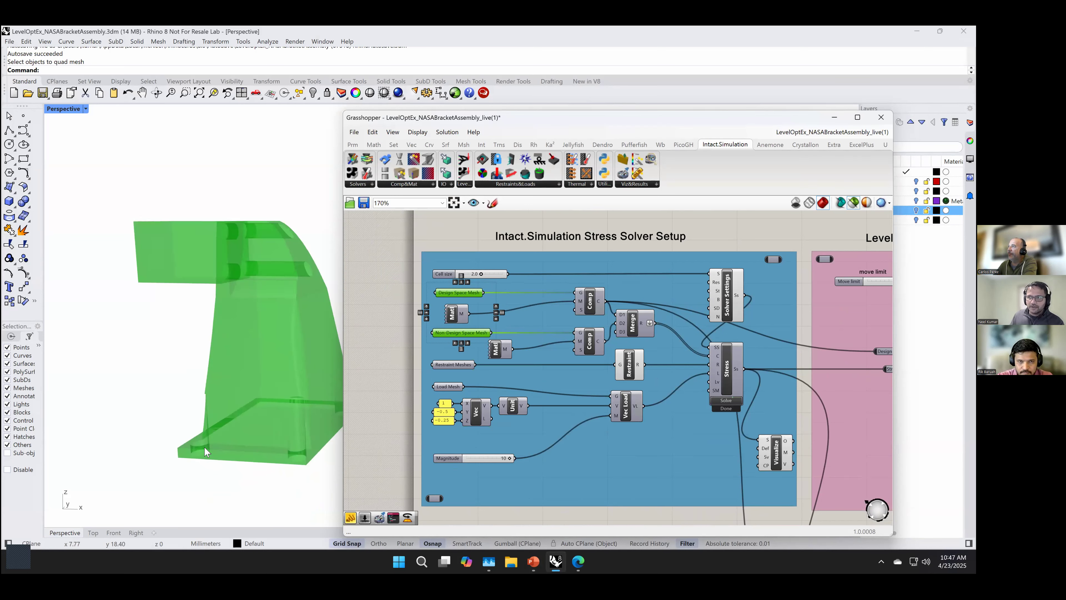
pyautogui.moveTo(488, 276)
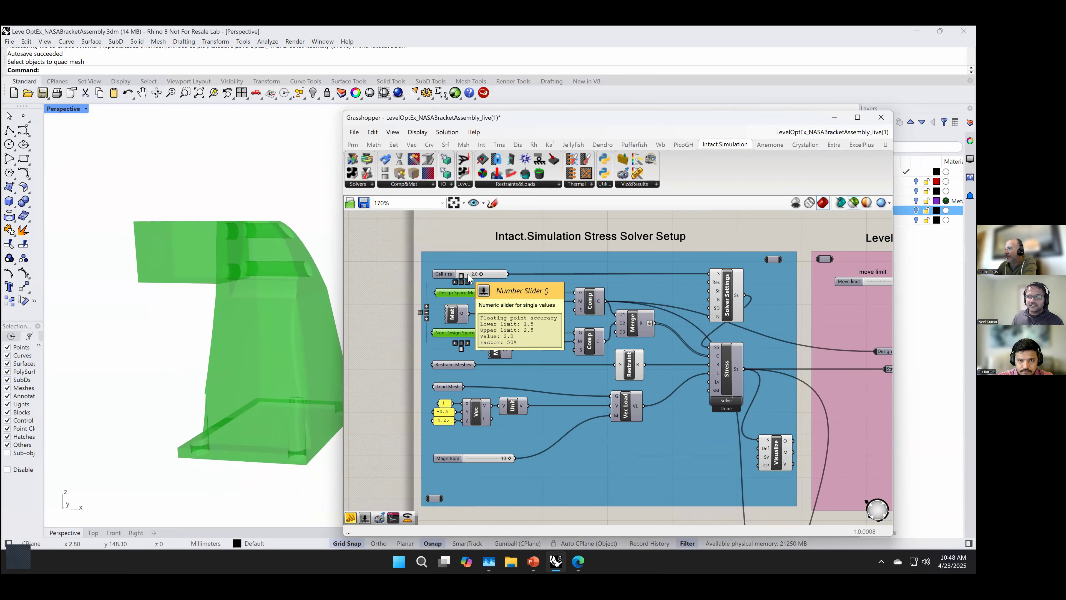
pyautogui.click(389, 383)
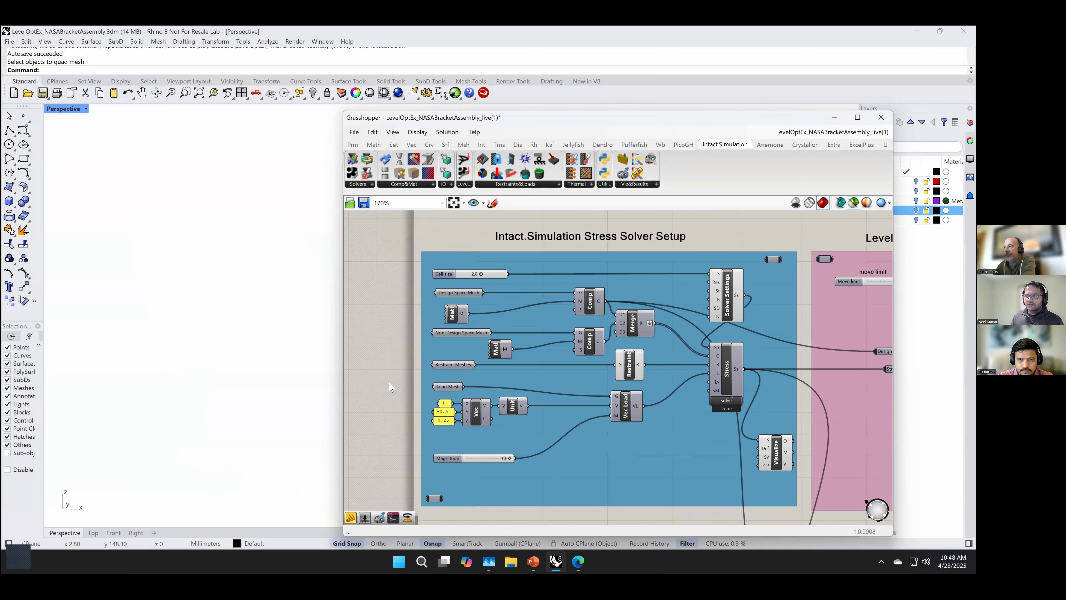
pyautogui.click(441, 274)
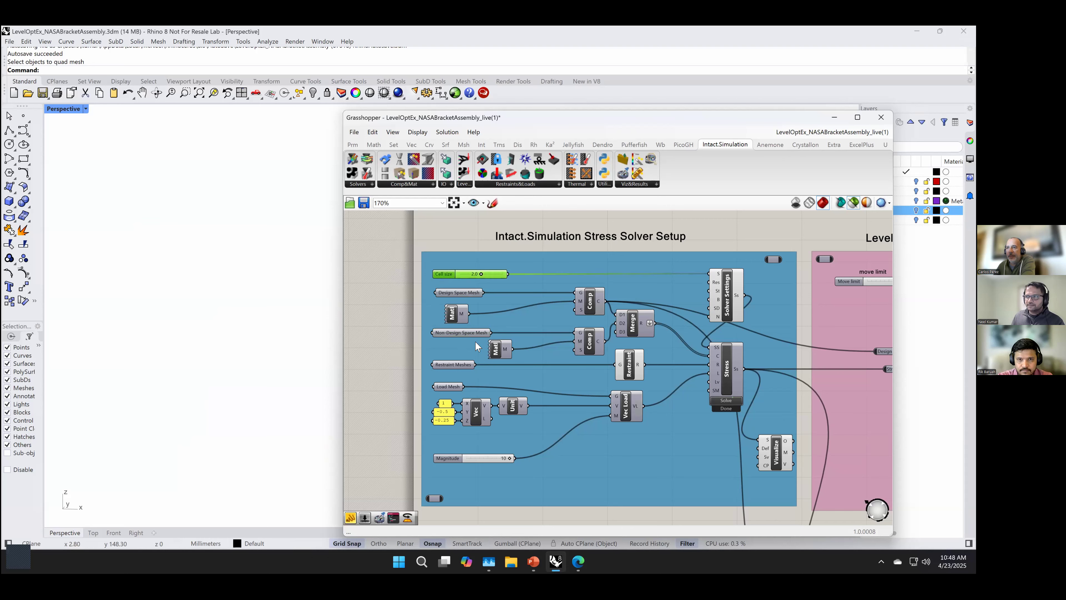
# Step: Examine the LevelOpt Inputs group, focusing on the LS input of the LevelOpt Advanced Settings component
pyautogui.scroll(-1, 693, 487)
pyautogui.scroll(-2, 692, 485)
pyautogui.moveTo(692, 485); pyautogui.dragTo(493, 429, button='right')
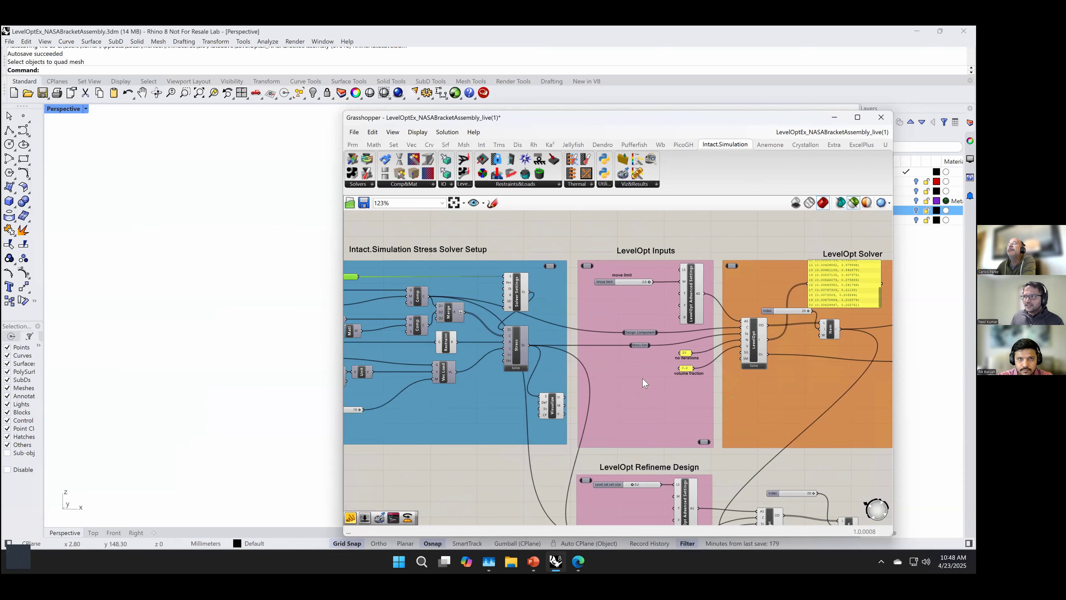
pyautogui.scroll(3, 677, 276)
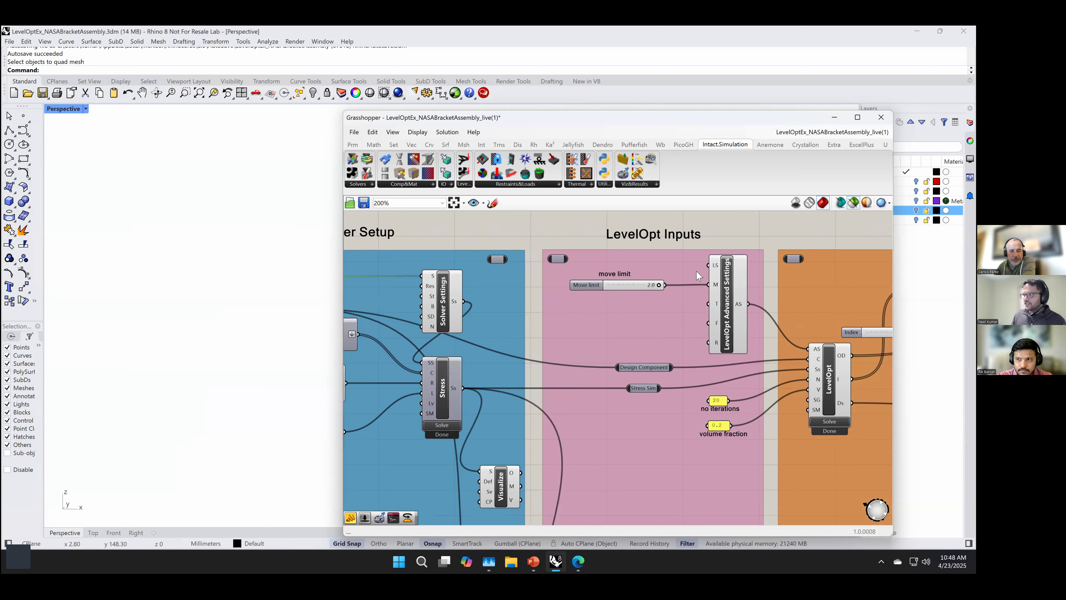
pyautogui.scroll(1, 727, 283)
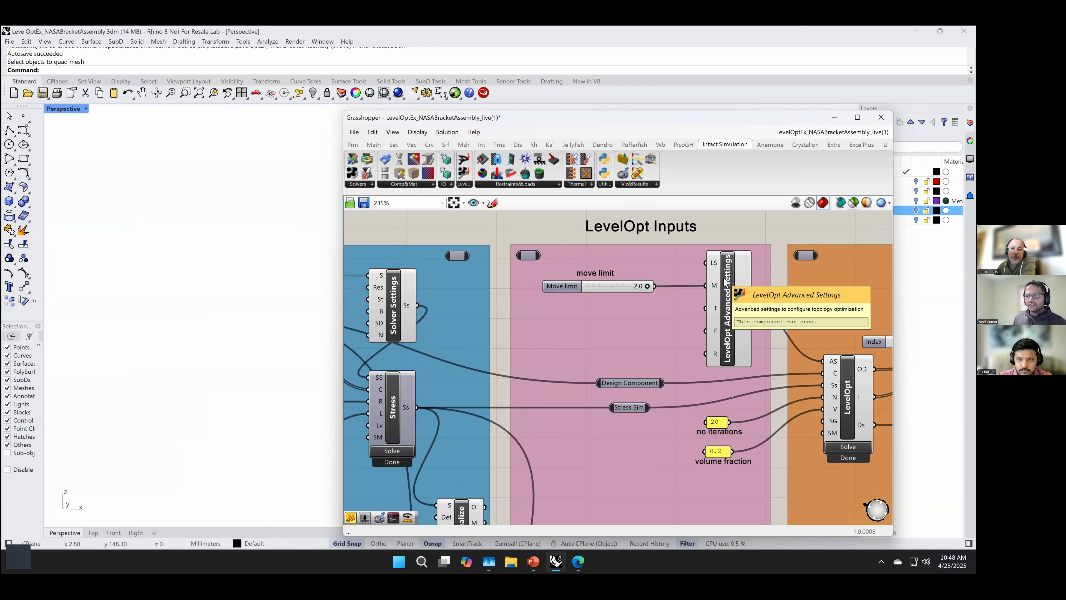
pyautogui.scroll(-2, 650, 315)
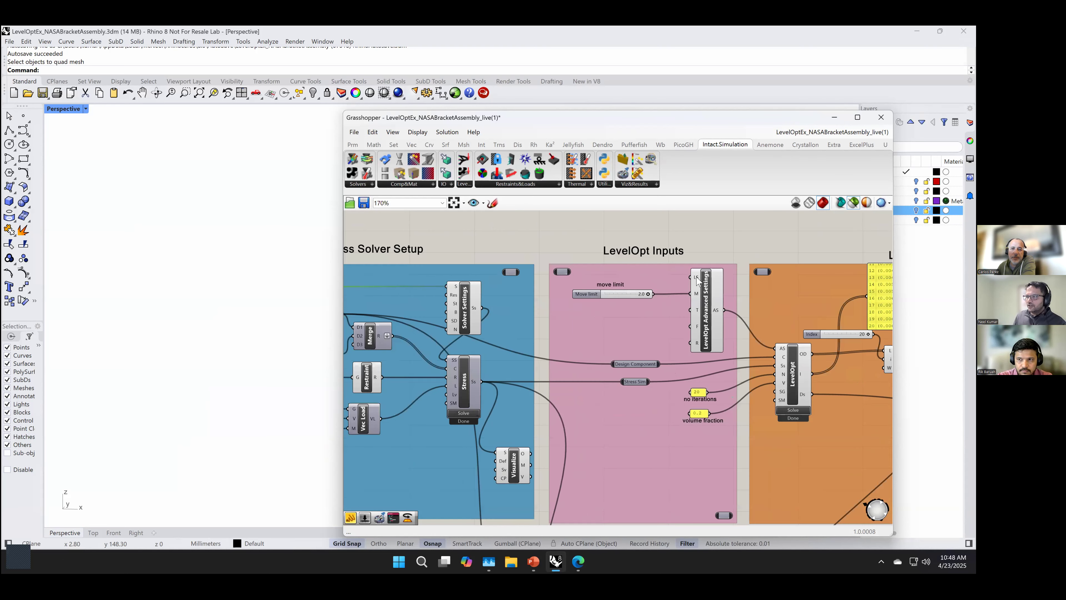
pyautogui.moveTo(697, 280)
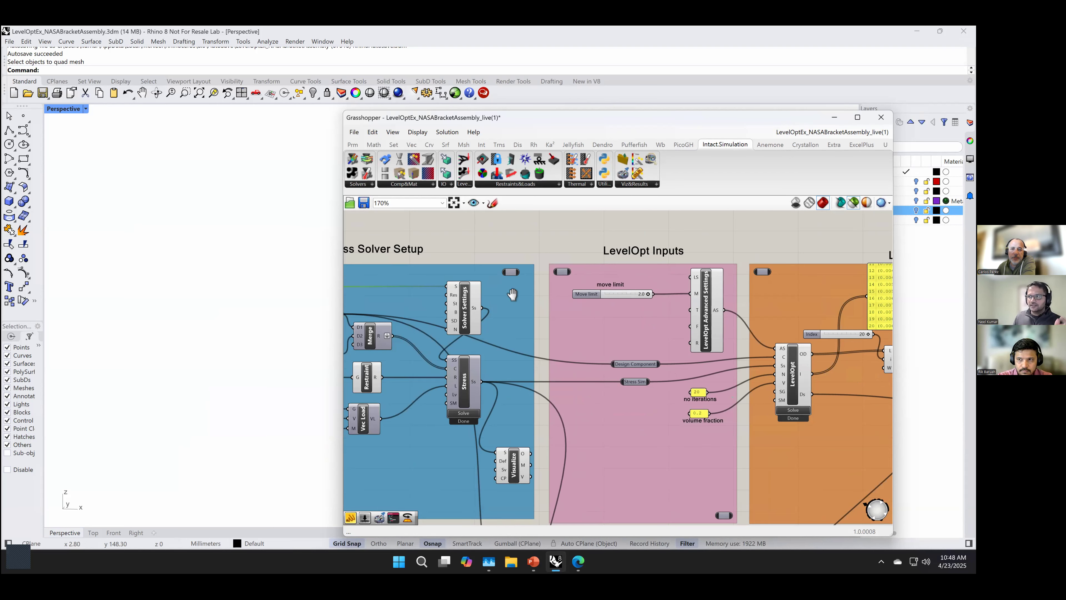
# Step: Examine the Level set cell size slider feeding the advanced settings in the LevelOpt refinement design group
pyautogui.moveTo(509, 294); pyautogui.dragTo(646, 297, button='right')
pyautogui.moveTo(519, 305); pyautogui.dragTo(391, 313, button='right')
pyautogui.scroll(-1, 674, 369)
pyautogui.moveTo(671, 403); pyautogui.dragTo(655, 226, button='right')
pyautogui.scroll(1, 664, 354)
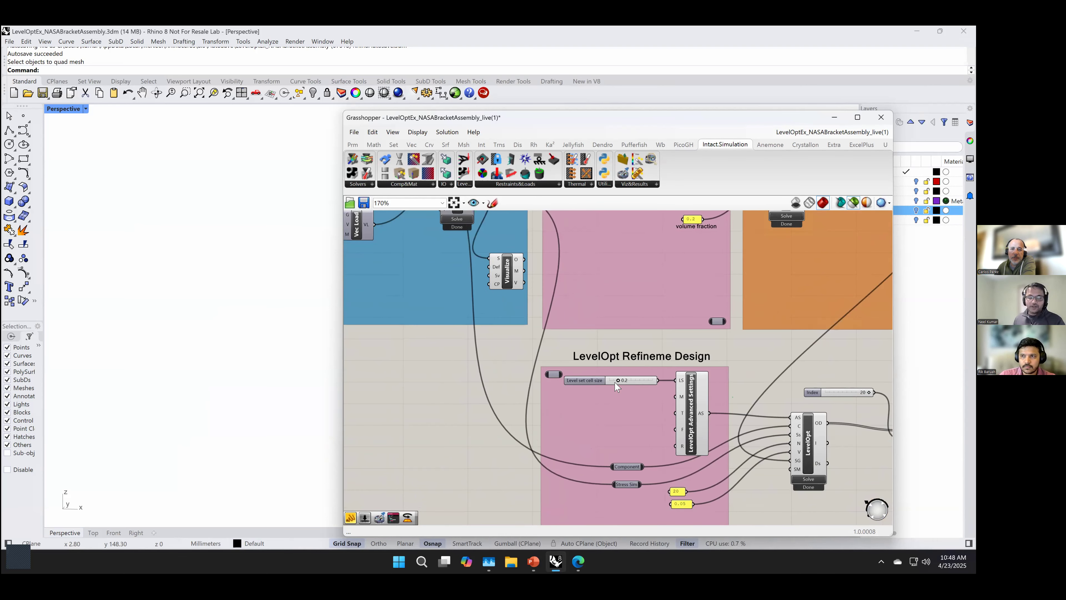
pyautogui.moveTo(616, 387)
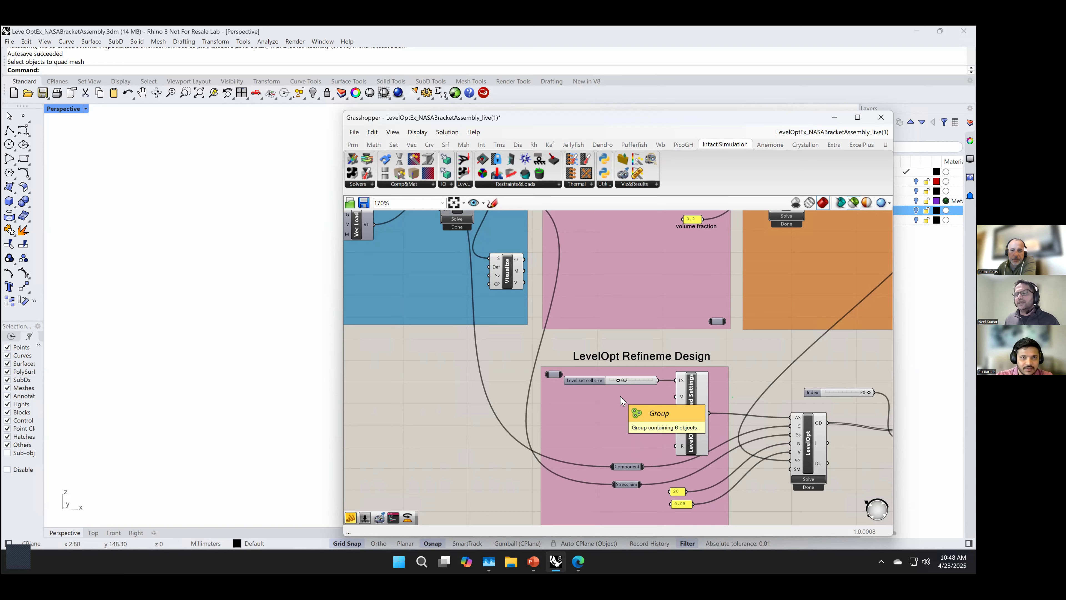
# Step: Return to the Intact.Simulation Stress Solver Setup group and inspect its Cell size slider again
pyautogui.moveTo(438, 370); pyautogui.dragTo(765, 470, button='right')
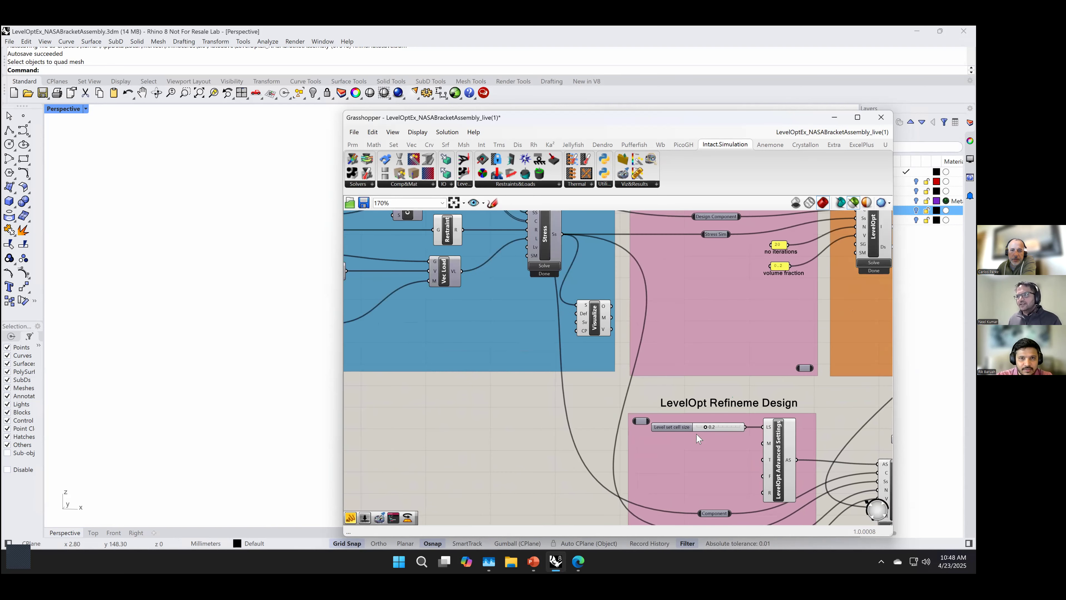
pyautogui.scroll(-2, 600, 451)
pyautogui.moveTo(583, 250); pyautogui.dragTo(547, 306, button='right')
pyautogui.scroll(1, 547, 306)
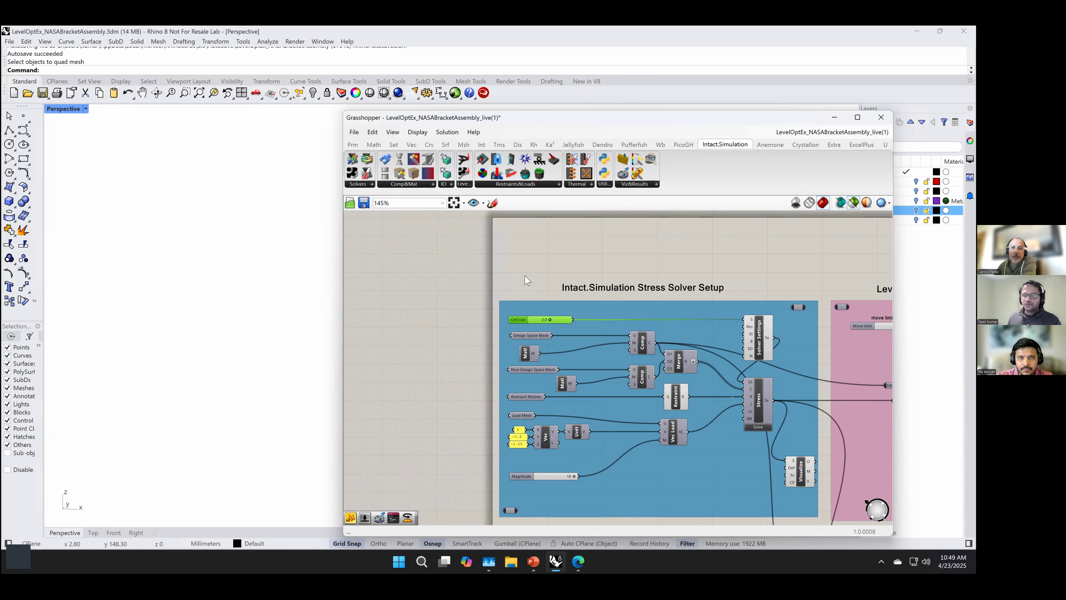
pyautogui.moveTo(529, 321)
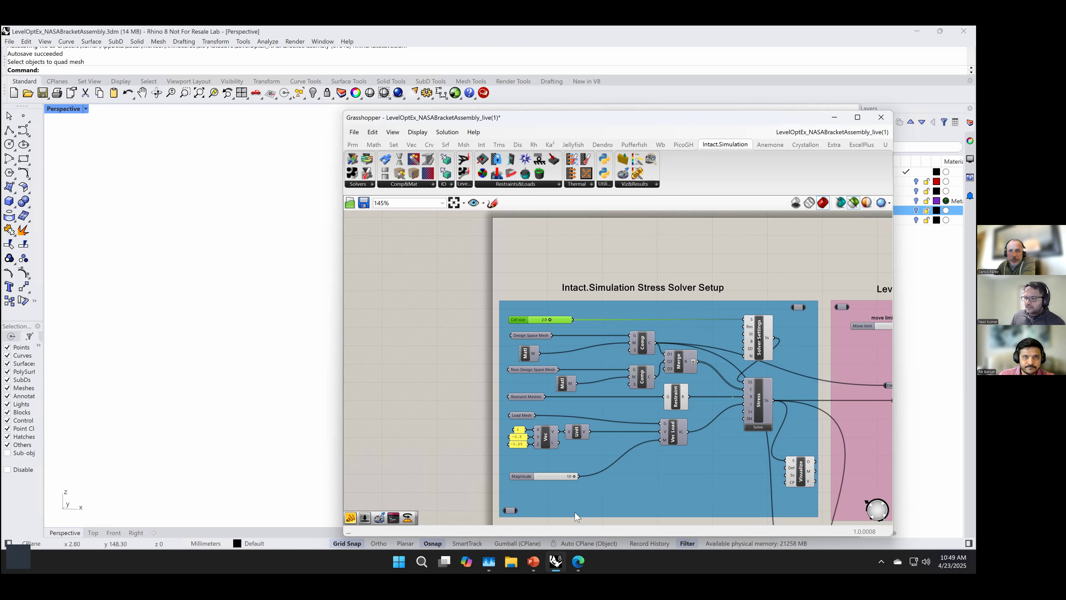
# Step: Switch to the Edge browser, close the AdBlock page and review the LevelOpt Manual's block inputs, settings and bracket examples
pyautogui.click(583, 562)
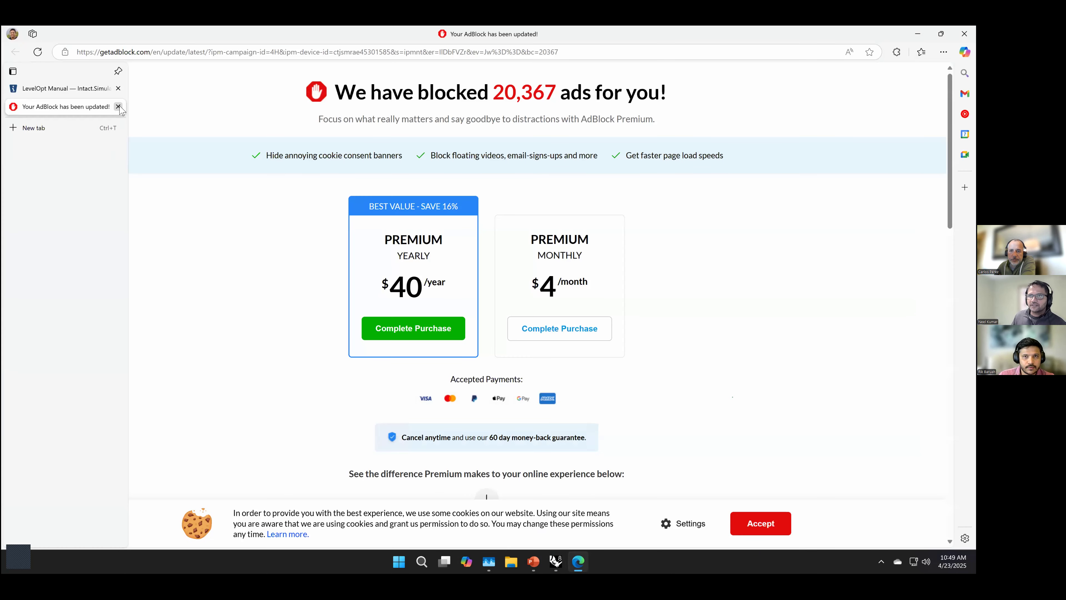
pyautogui.click(66, 93)
pyautogui.scroll(20, 323, 362)
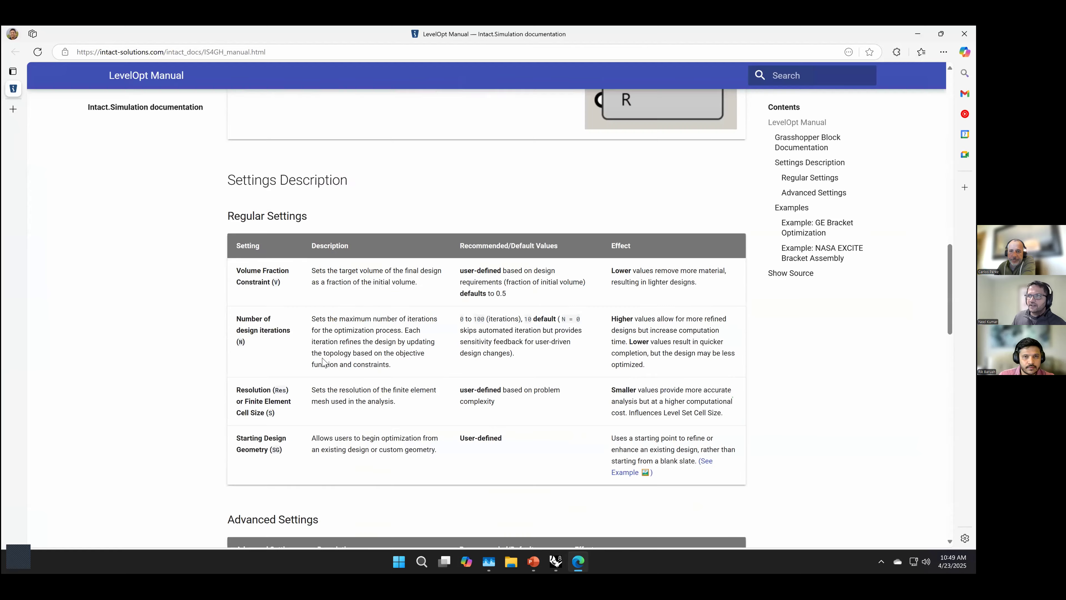
pyautogui.scroll(5, 323, 362)
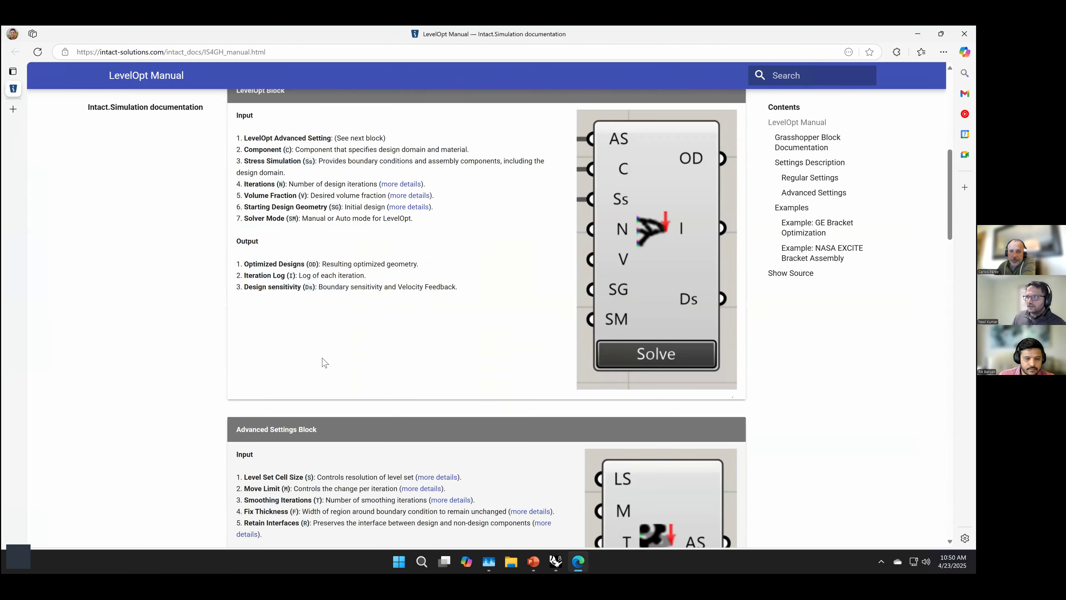
pyautogui.scroll(-4, 332, 378)
pyautogui.scroll(-20, 339, 392)
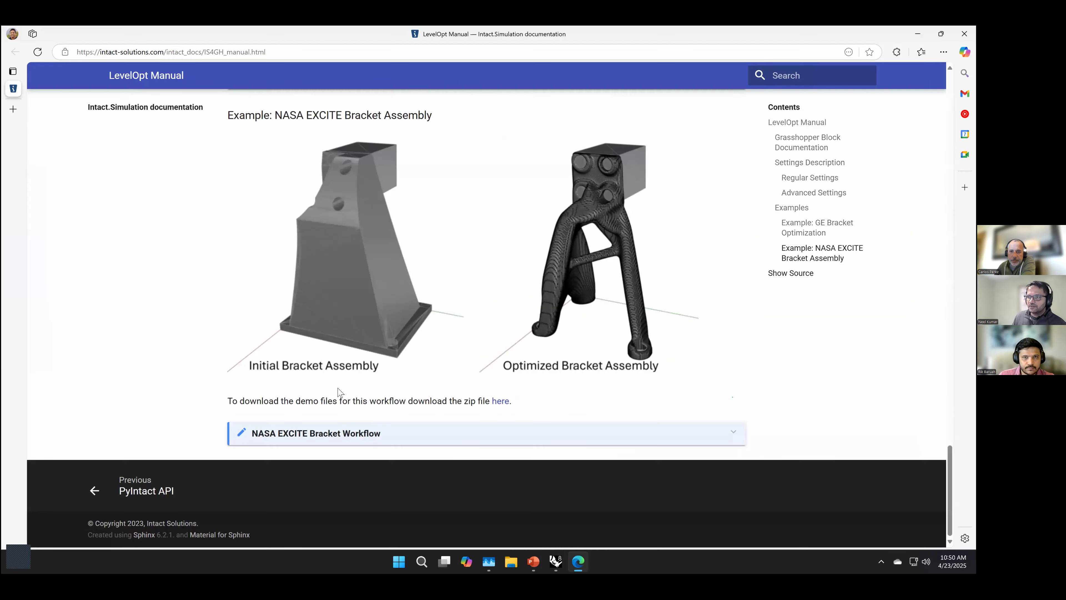
pyautogui.scroll(4, 338, 391)
pyautogui.scroll(2, 386, 404)
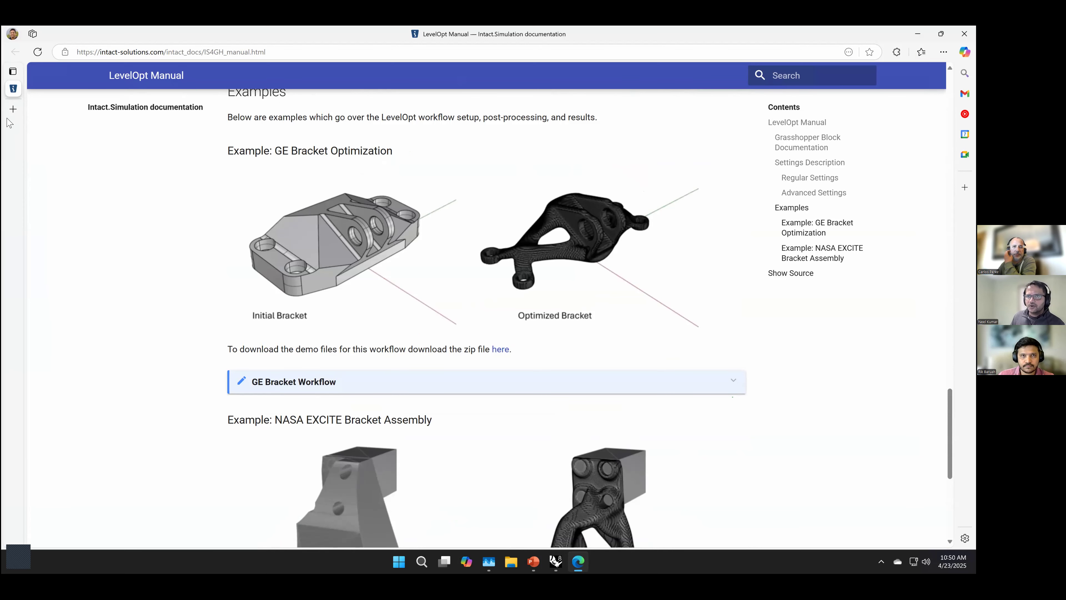
# Step: Open the Intact.Simulation for Grasshopper wiki page in a new browser tab
pyautogui.moveTo(12, 110)
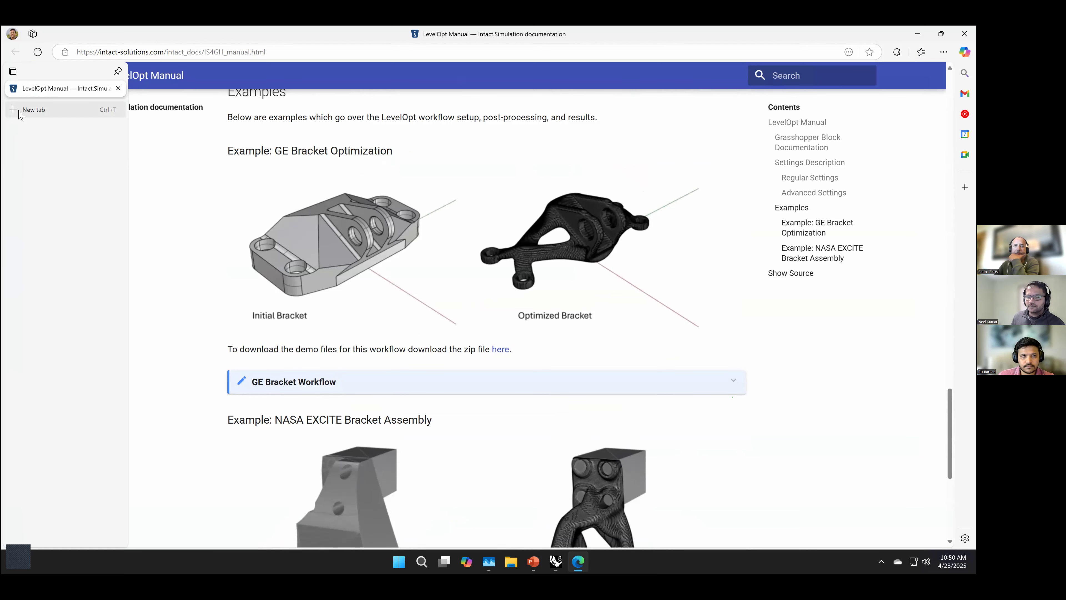
pyautogui.click(19, 110)
pyautogui.write('w')
pyautogui.press('BackSpace')
pyautogui.press('BackSpace')
pyautogui.write('wi')
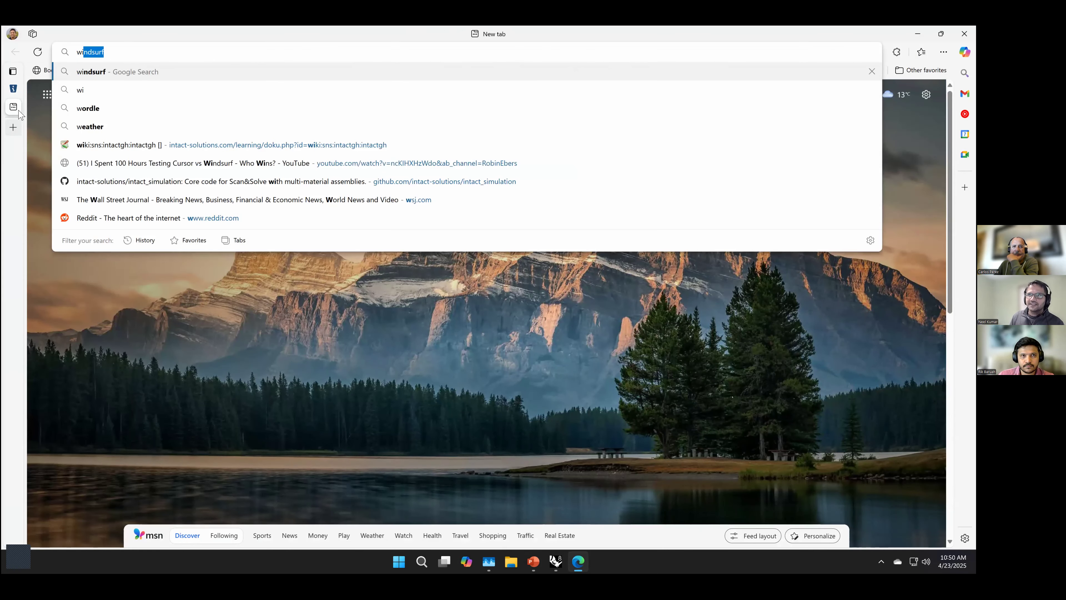
pyautogui.write('ki')
pyautogui.press('Down')
pyautogui.press('Down')
pyautogui.press('Down')
pyautogui.press('Down')
pyautogui.press('Return')
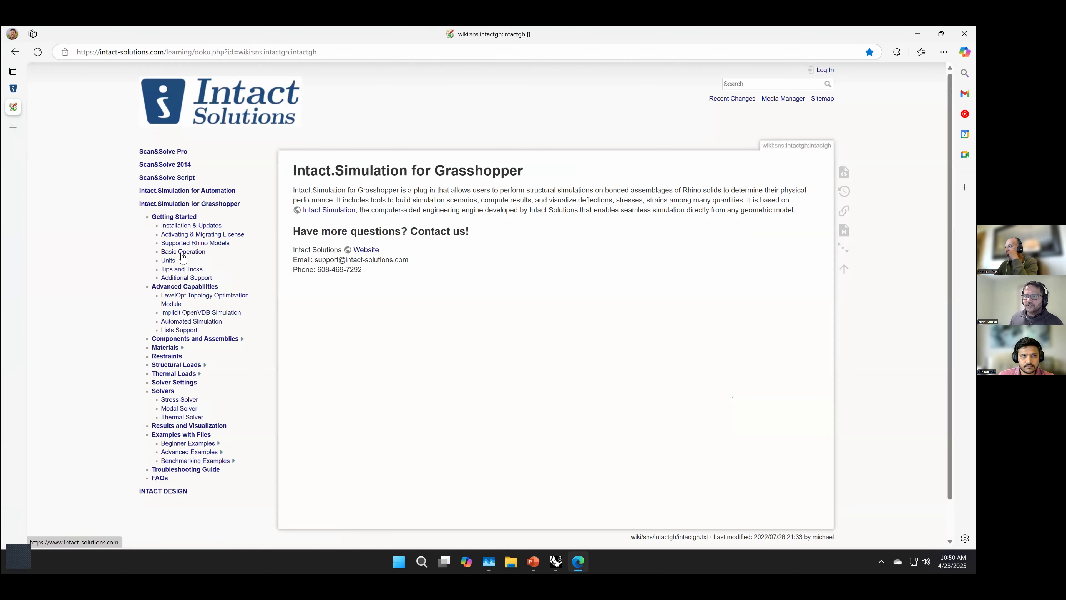
# Step: Open the wiki's Getting Started guide and review its steps from loading the model to viewing and post-processing results
pyautogui.click(182, 206)
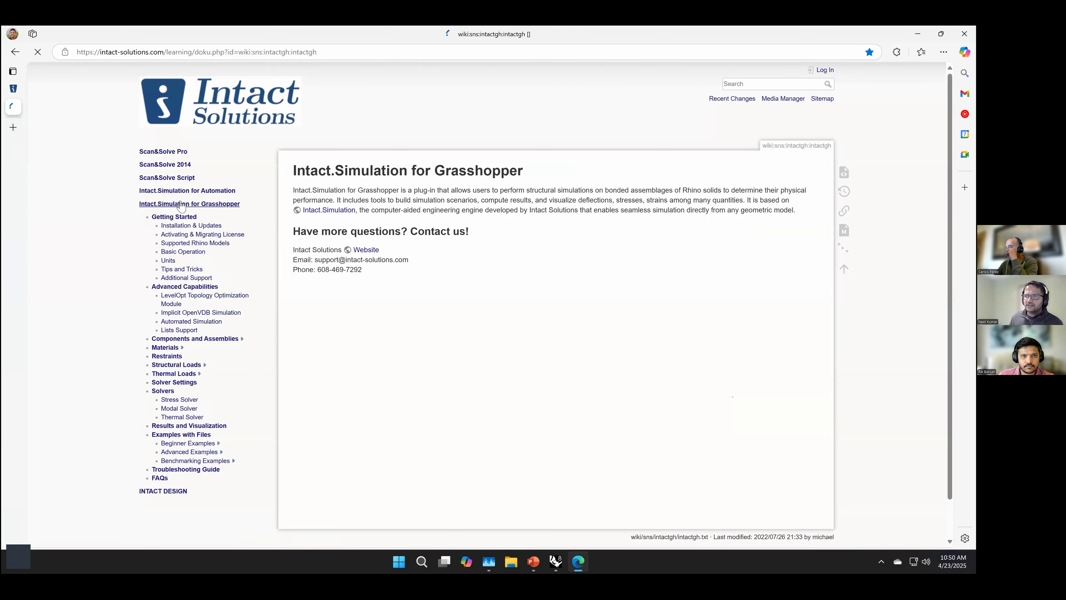
pyautogui.click(176, 219)
pyautogui.scroll(-5, 467, 328)
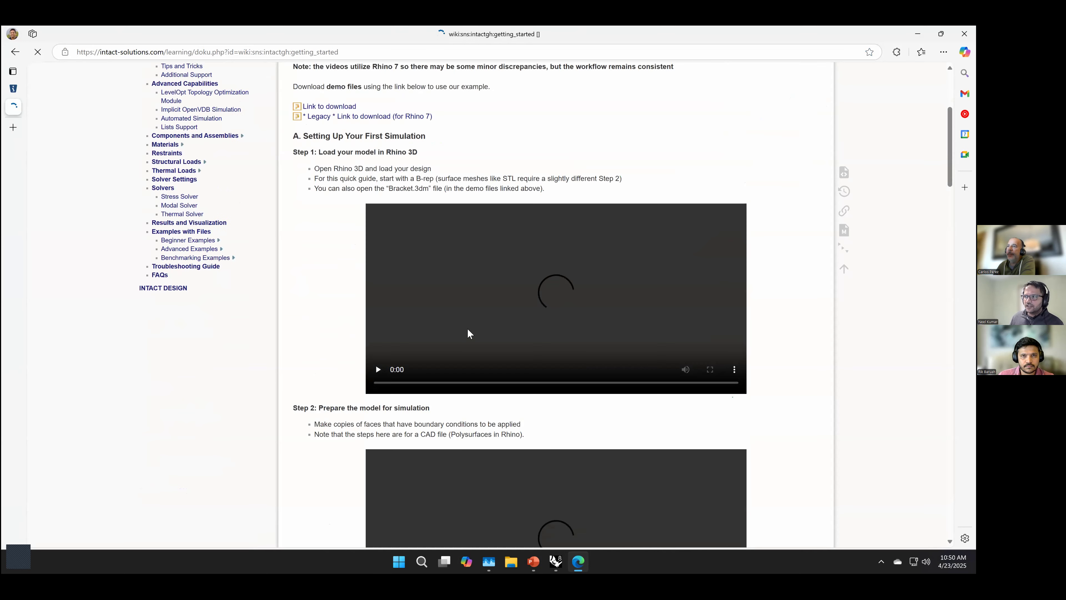
pyautogui.scroll(-6, 577, 335)
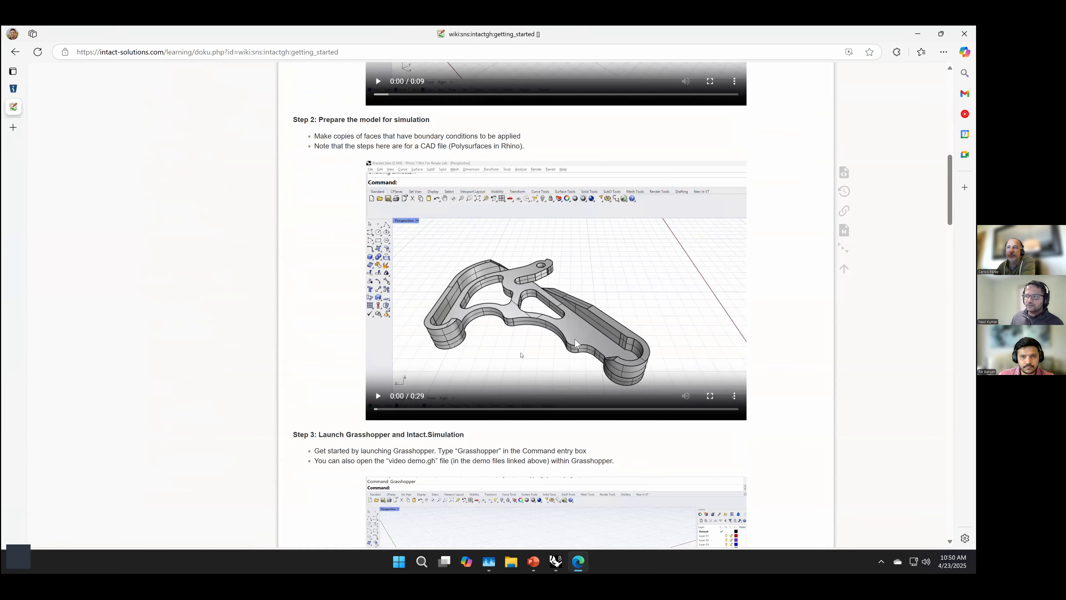
pyautogui.scroll(-4, 558, 340)
pyautogui.scroll(-7, 556, 340)
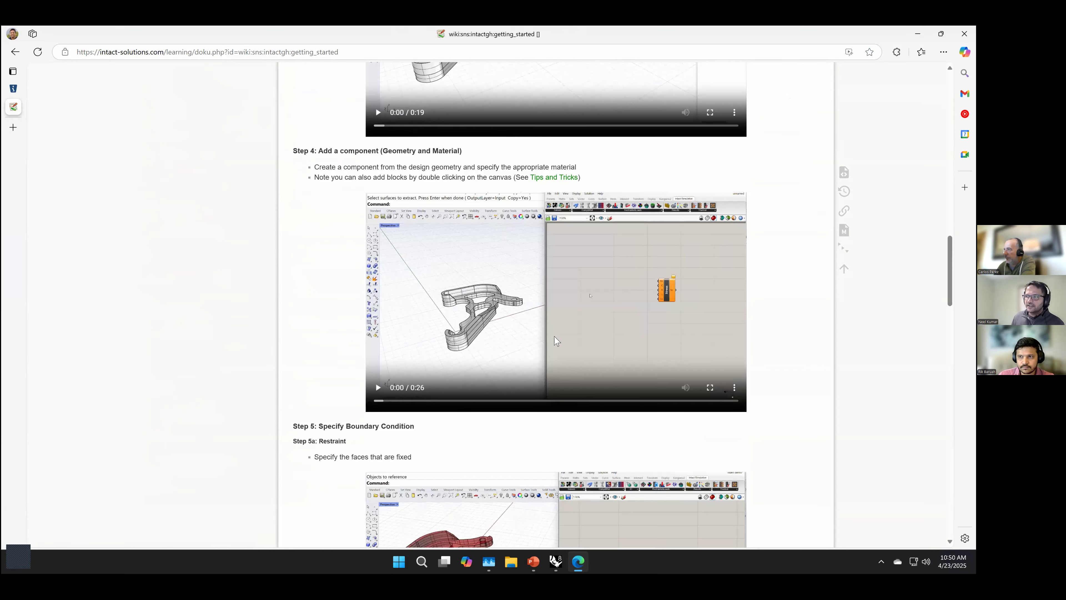
pyautogui.scroll(-15, 554, 340)
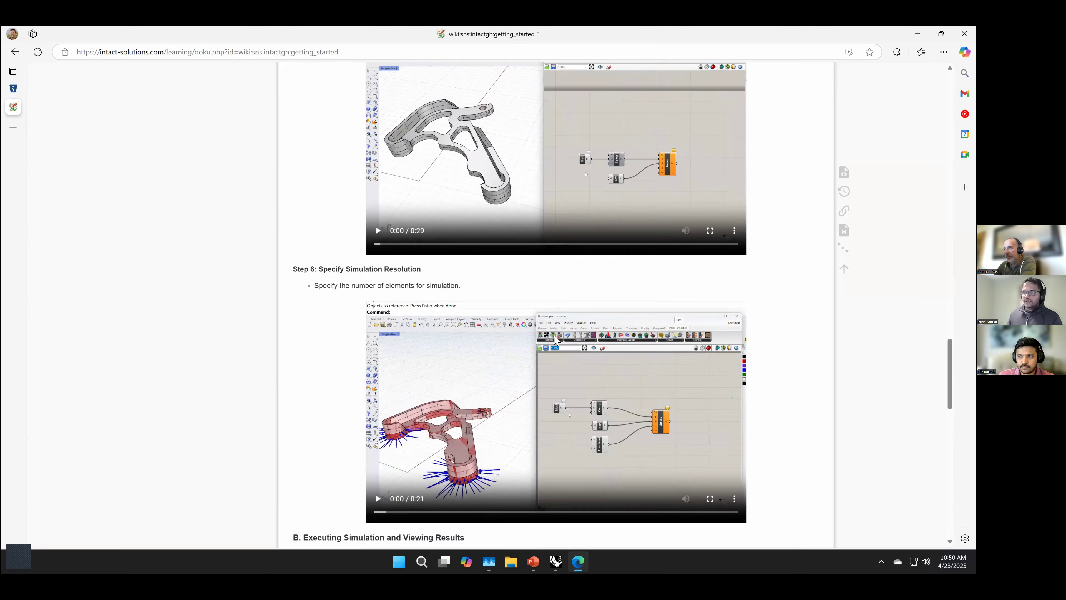
pyautogui.scroll(-10, 534, 365)
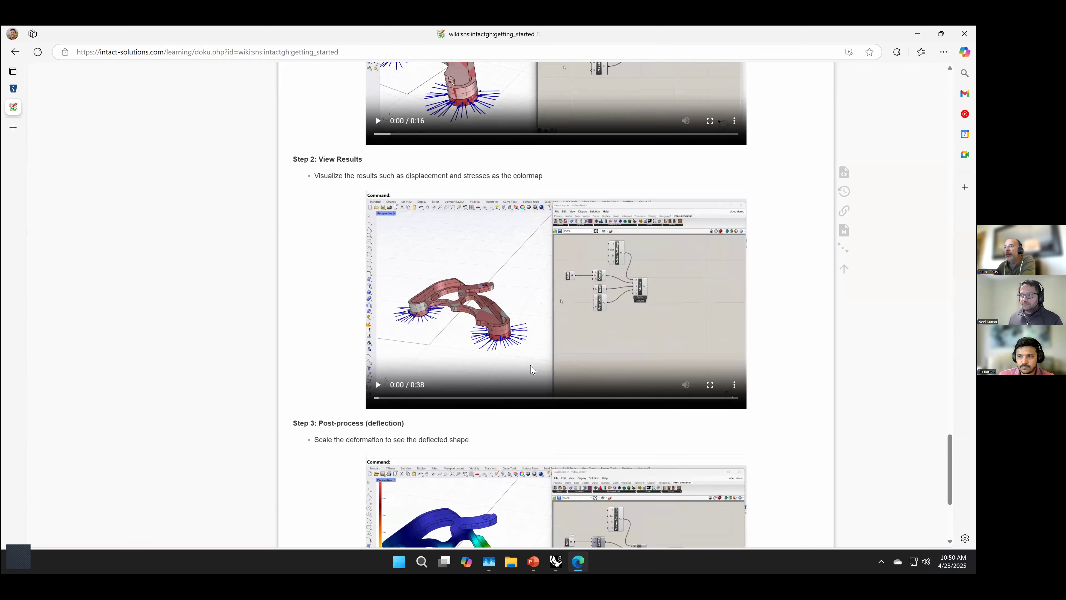
pyautogui.scroll(20, 474, 354)
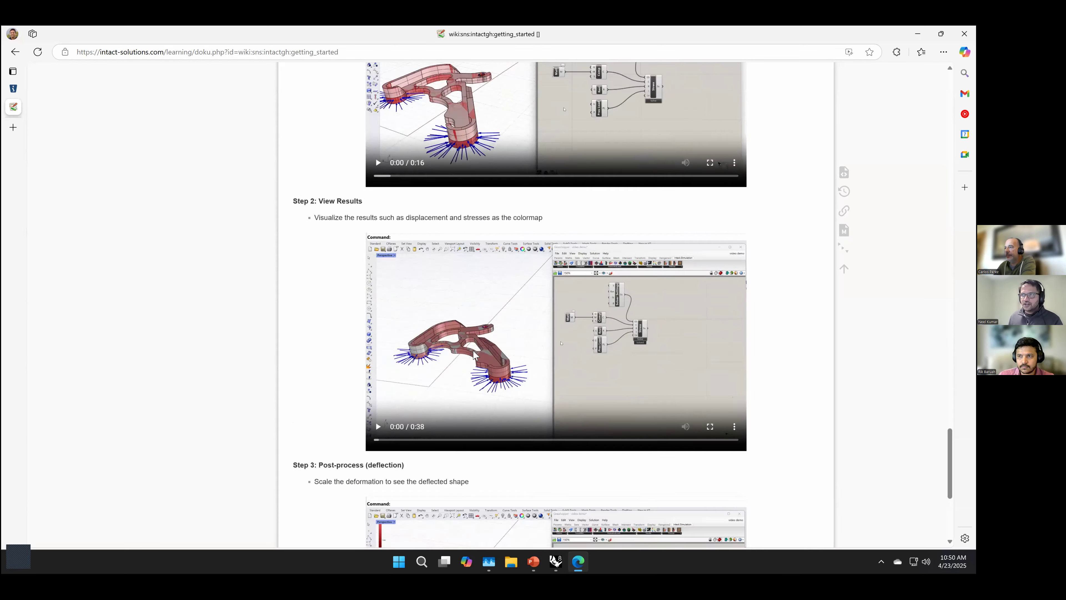
# Step: Open the wiki's Examples with Files page and show the list of Advanced Examples
pyautogui.scroll(-5, 209, 208)
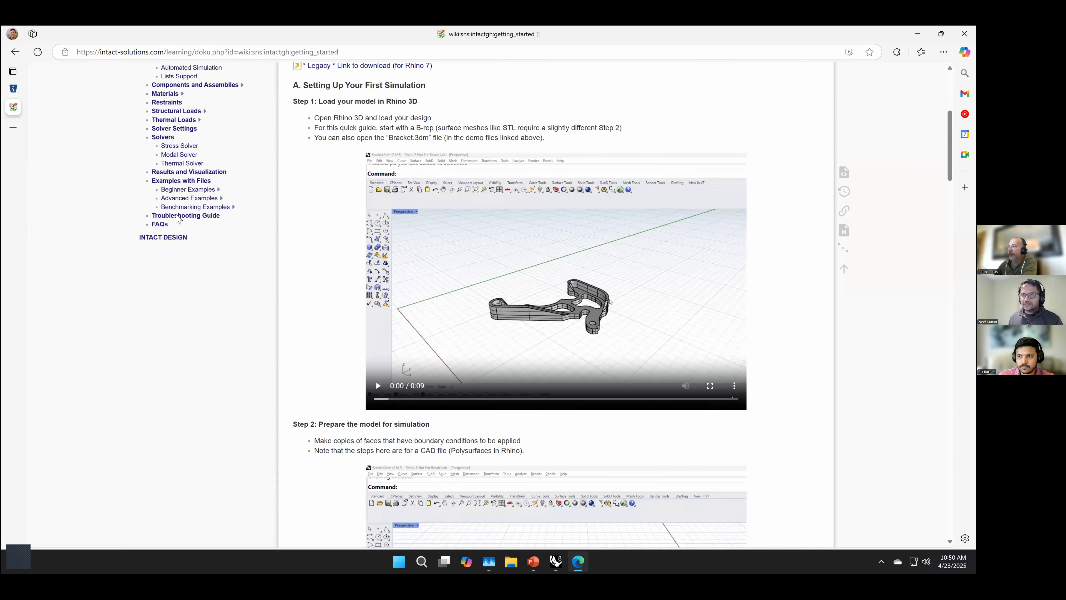
pyautogui.click(174, 182)
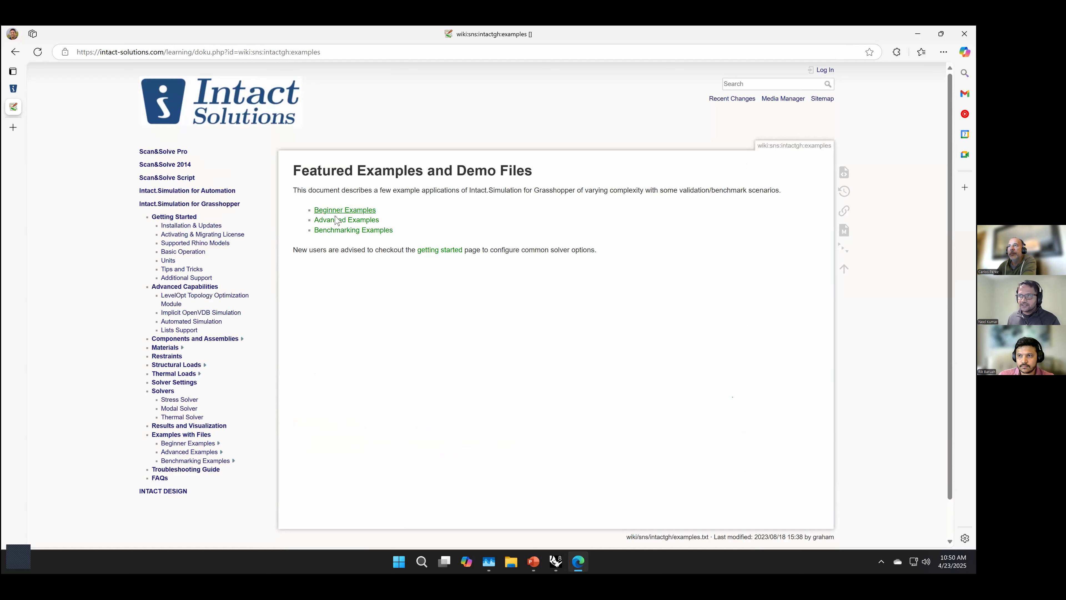
pyautogui.click(338, 221)
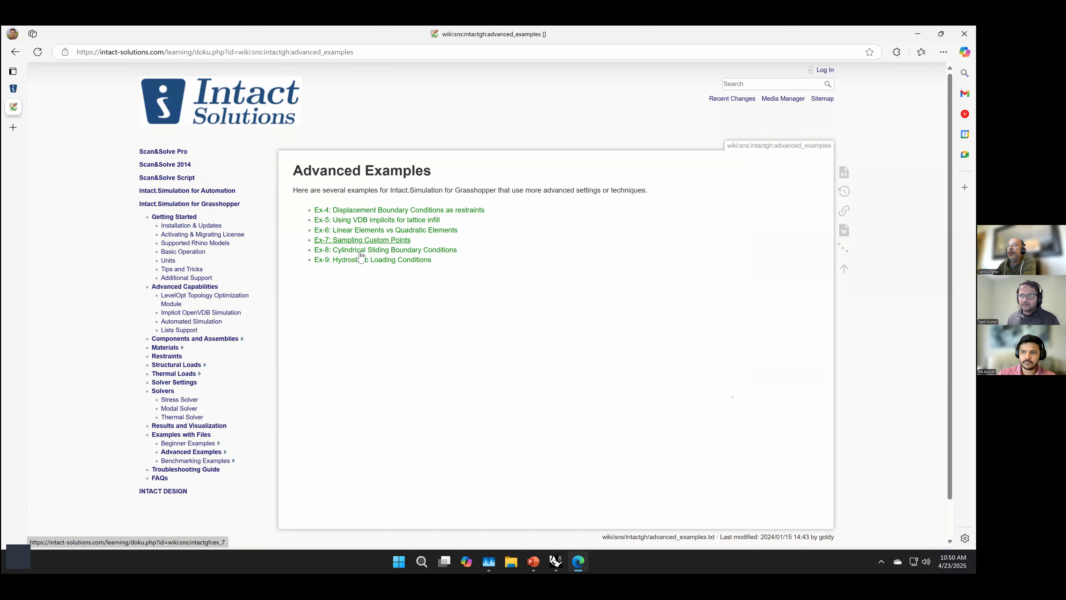
# Step: Open the Ex-7 Sampling Custom Points example and review its downloads, point reference setup and solution sampler connections
pyautogui.click(360, 241)
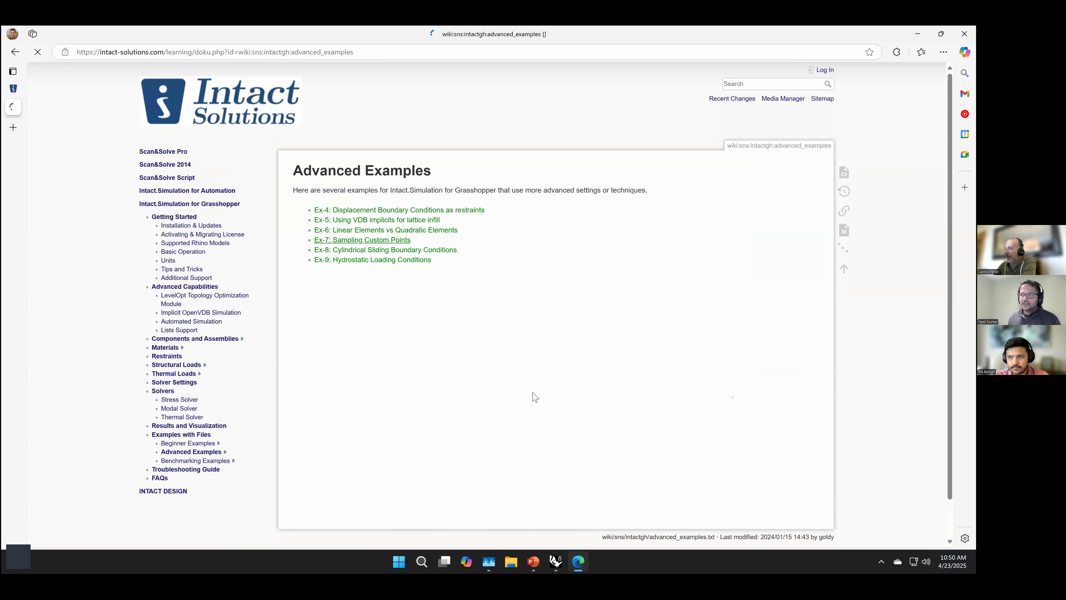
pyautogui.scroll(-5, 534, 398)
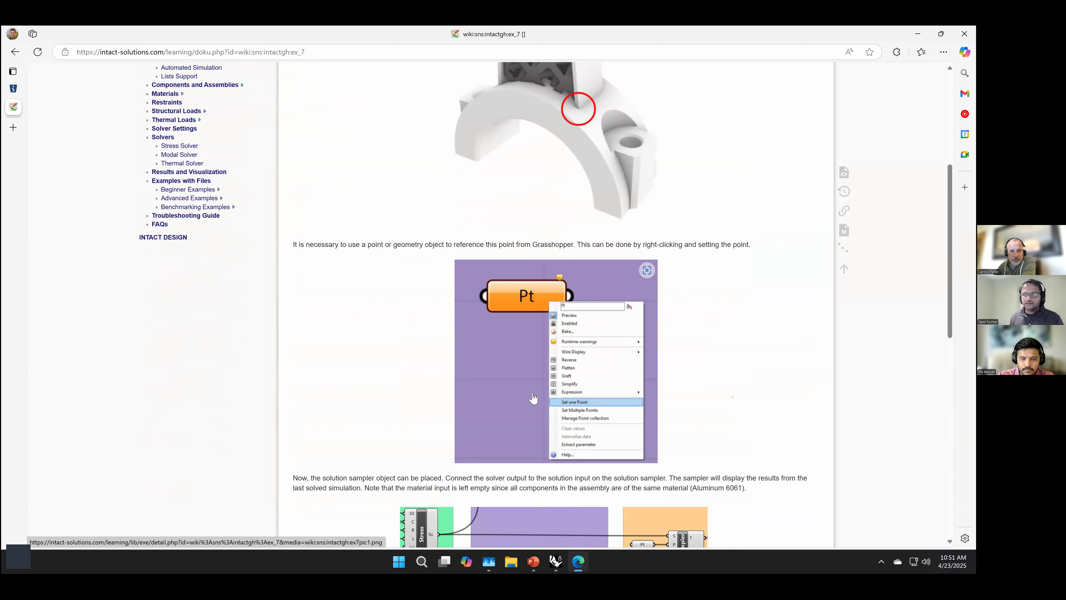
pyautogui.scroll(-15, 537, 397)
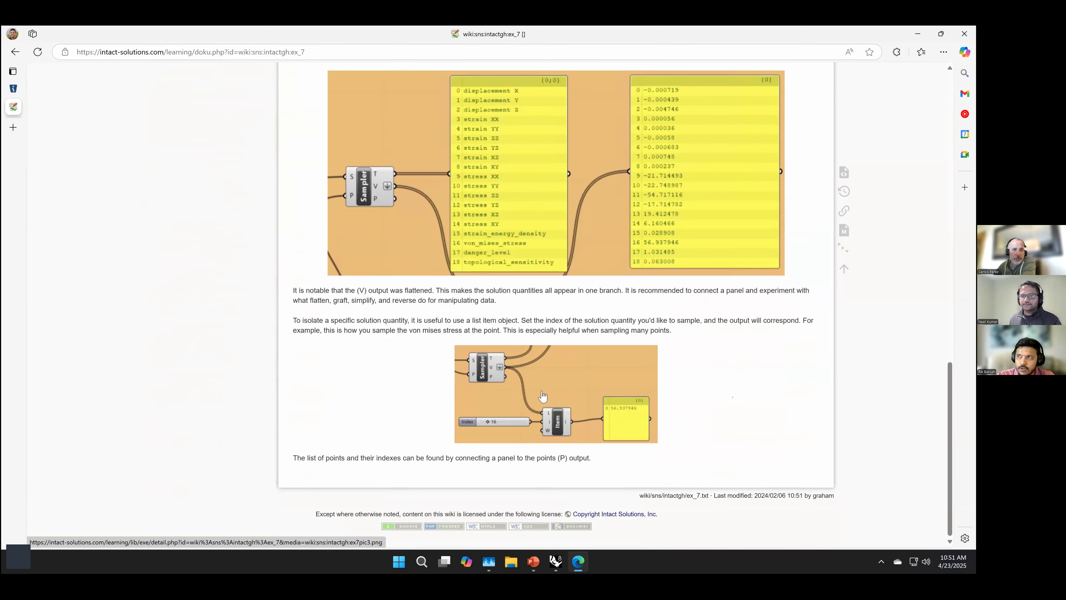
pyautogui.scroll(20, 543, 396)
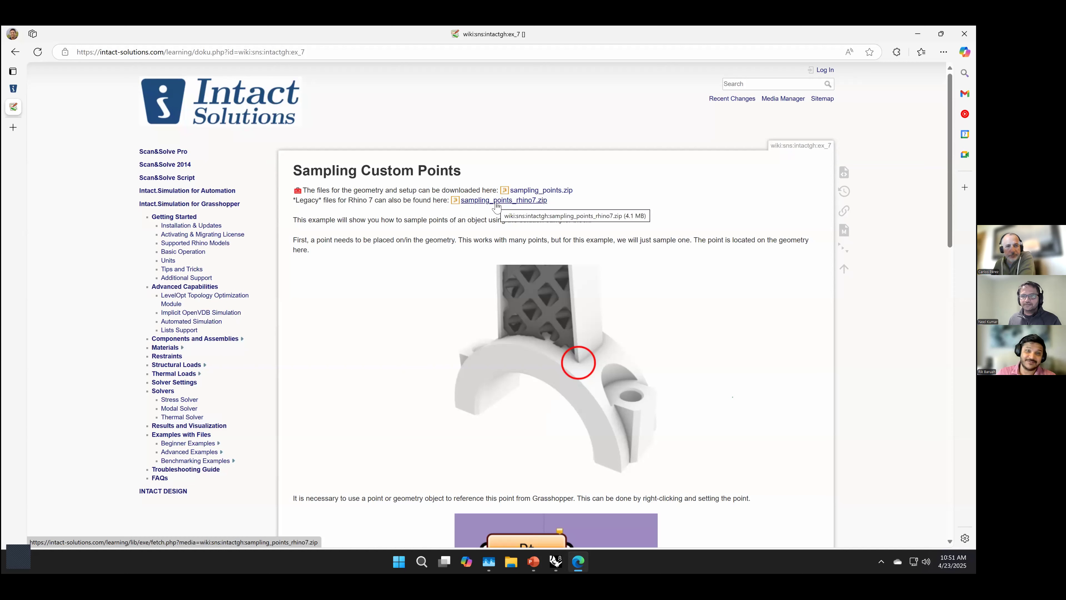
pyautogui.scroll(-1, 528, 418)
pyautogui.scroll(1, 527, 418)
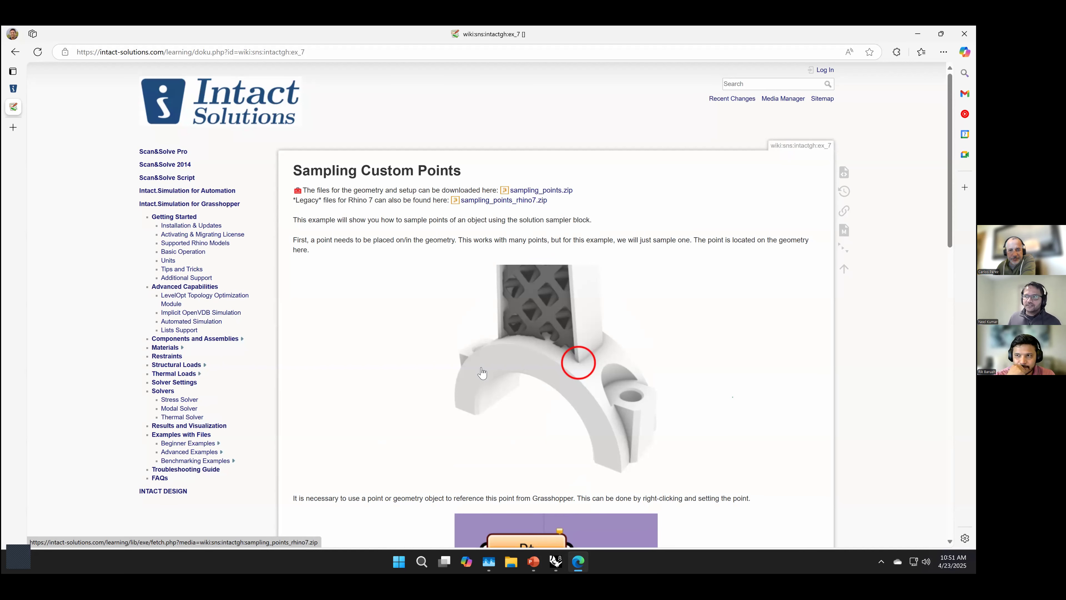
pyautogui.scroll(-2, 482, 373)
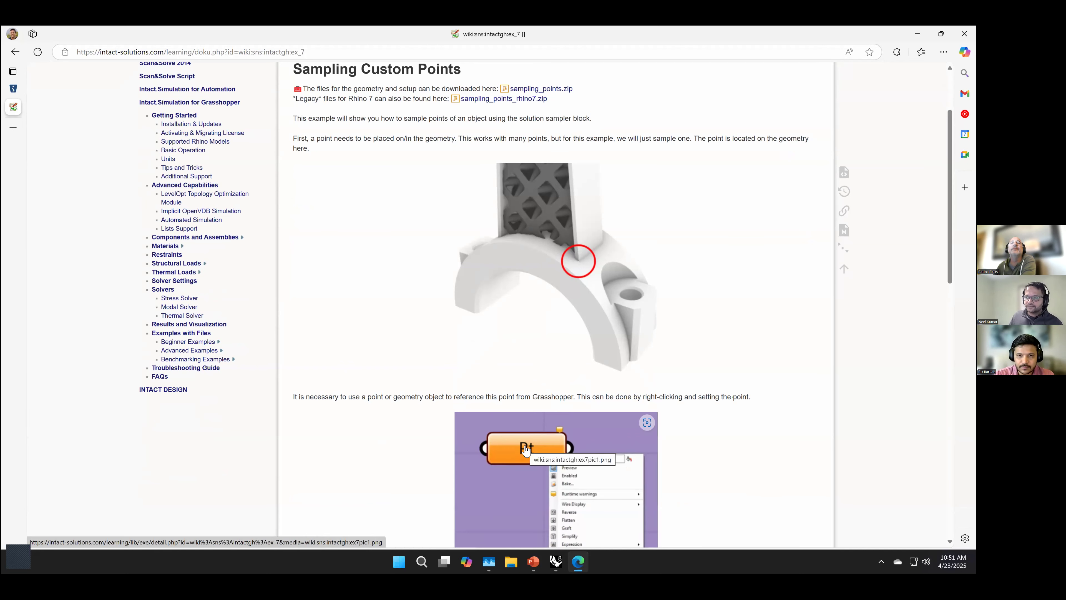
pyautogui.scroll(-4, 525, 449)
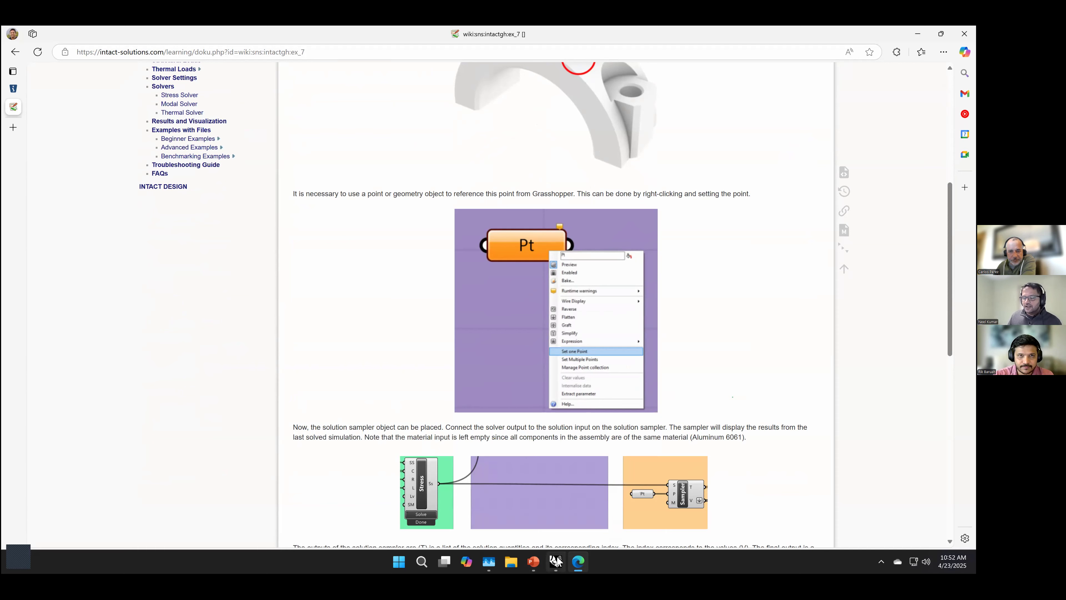
# Step: Switch to Grasshopper and examine the Intact.Simulation Stress Solver Setup group of the NASA bracket definition
pyautogui.moveTo(558, 563)
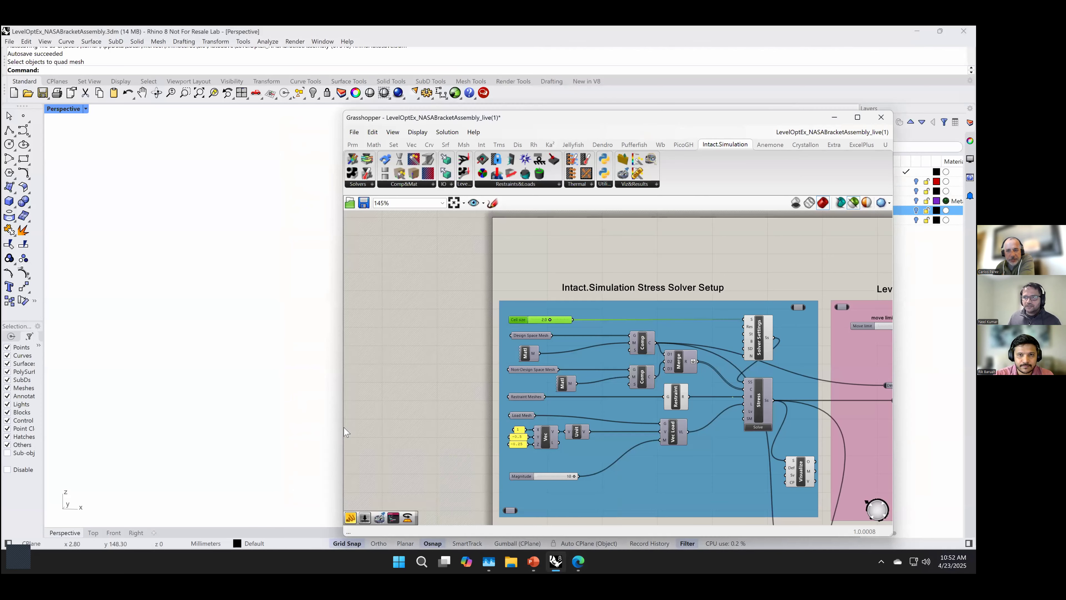
pyautogui.click(560, 510)
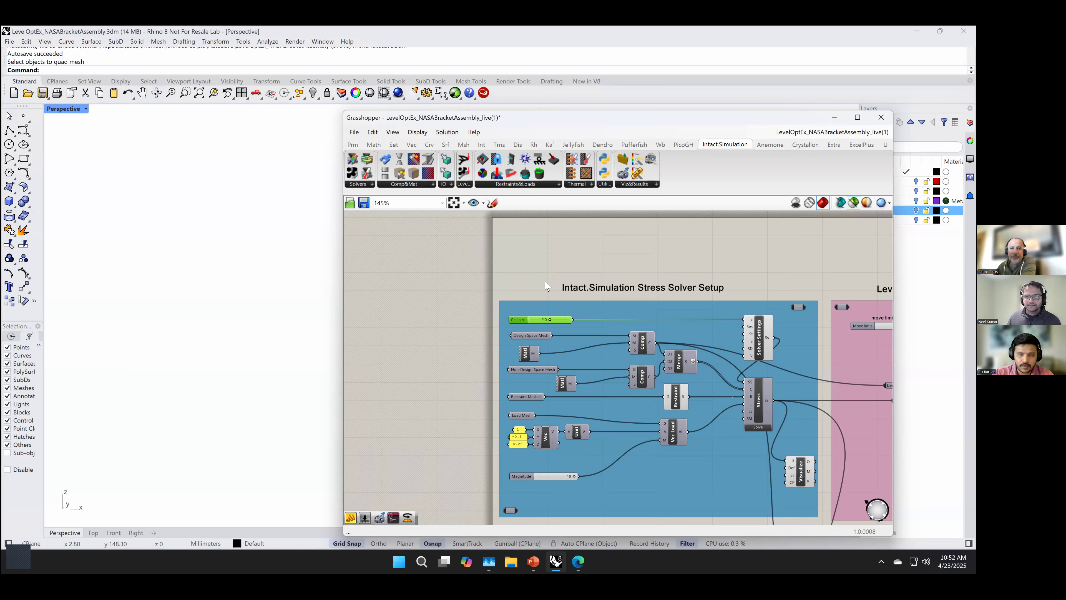
pyautogui.scroll(2, 524, 265)
pyautogui.moveTo(524, 267); pyautogui.dragTo(507, 240, button='right')
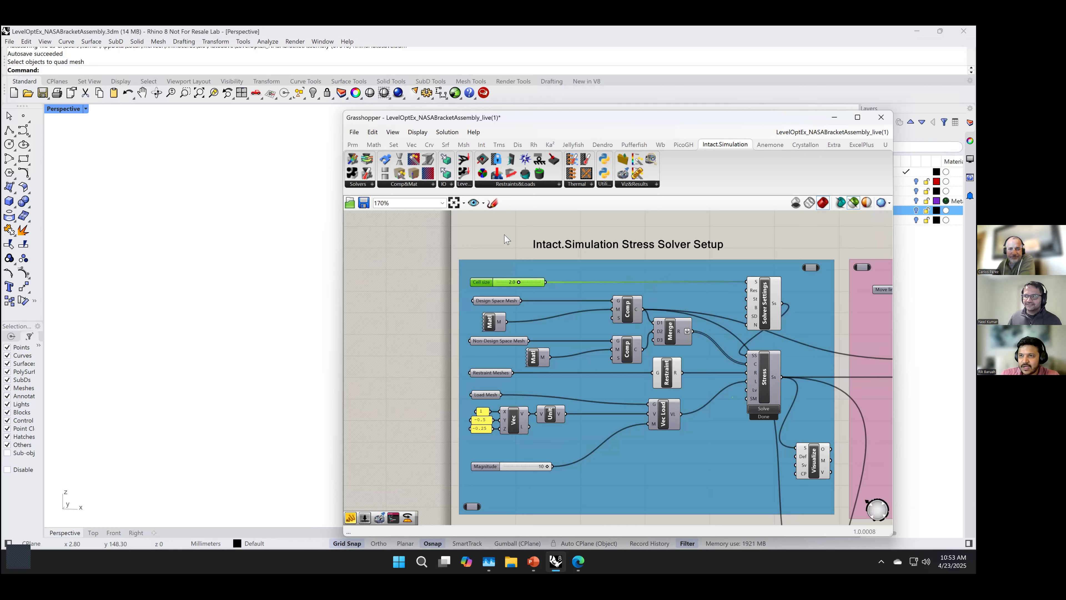
pyautogui.moveTo(410, 351); pyautogui.dragTo(412, 332, button='right')
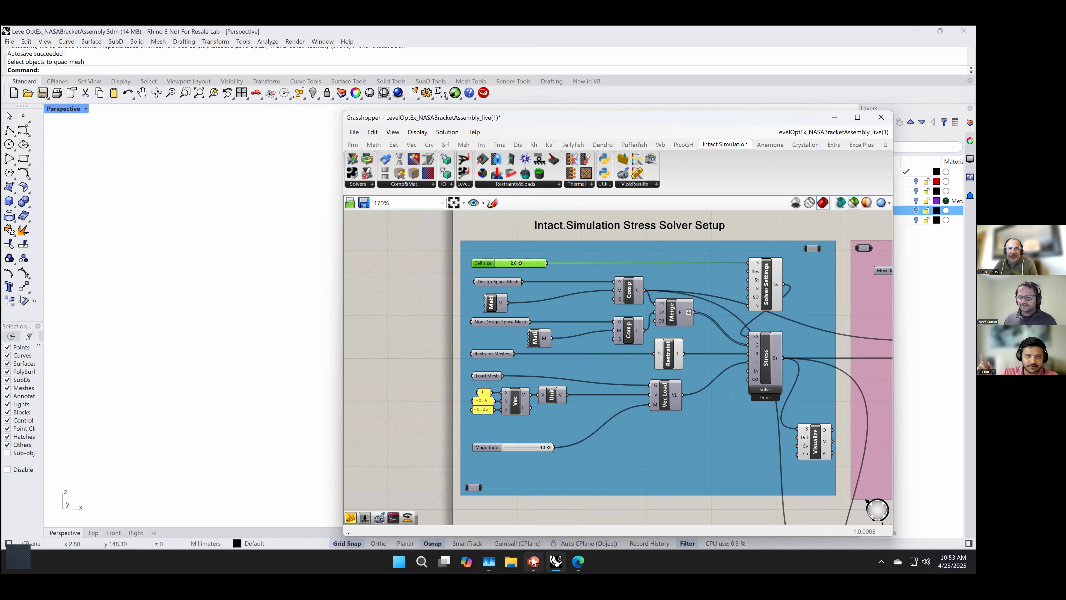
# Step: Switch to the PowerPoint presentation and highlight the website address on the closing Try INTACT.SIMULATION slide
pyautogui.moveTo(533, 562)
pyautogui.click(534, 520)
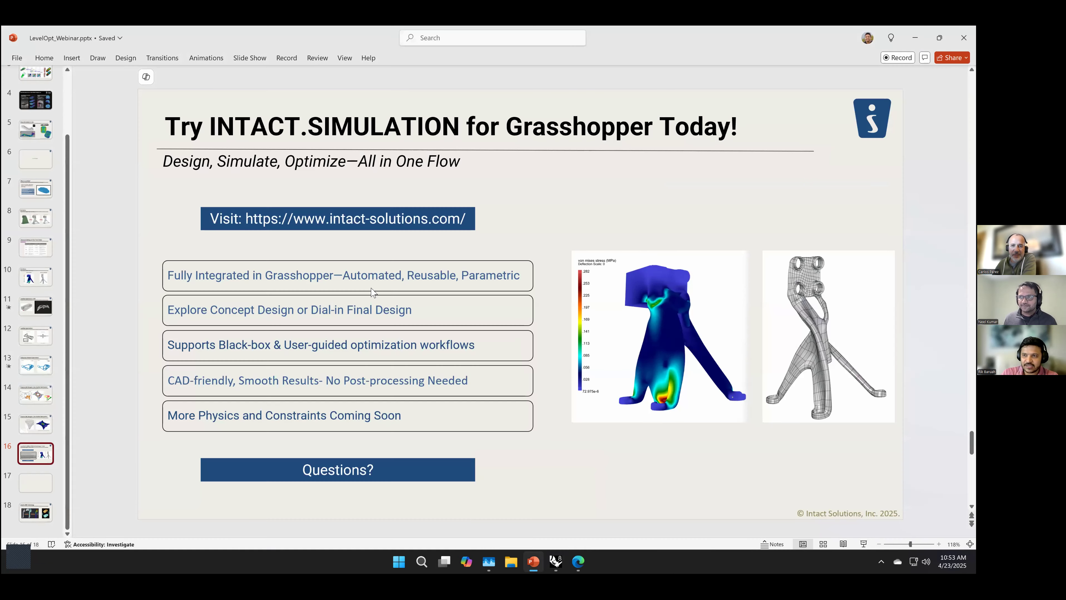
pyautogui.tripleClick(371, 225)
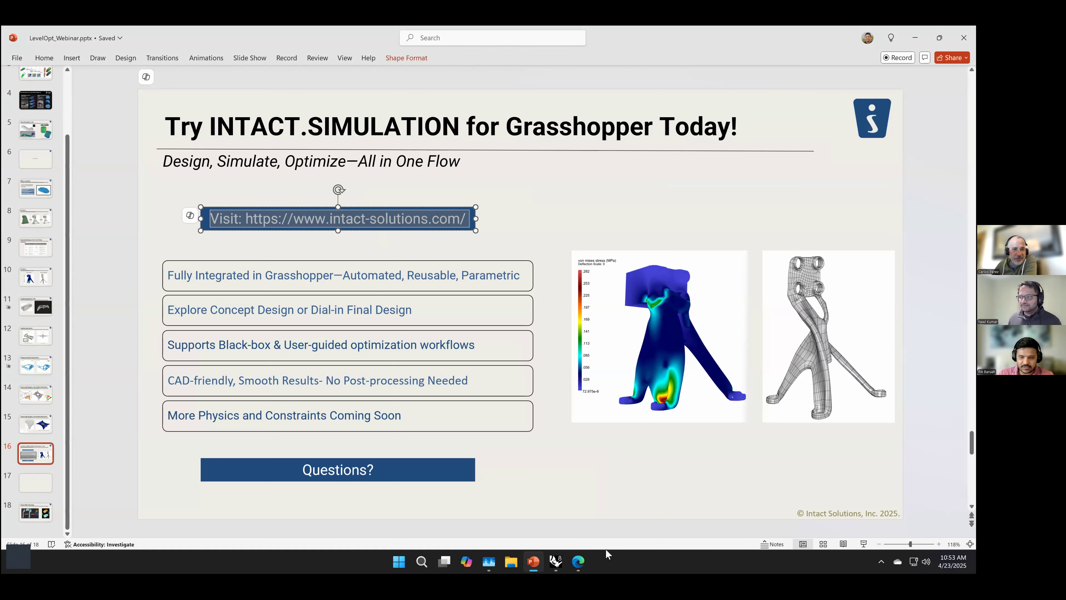
# Step: Switch to the Edge browser and open the Intact Solutions home page, intact-solutions.com, in a new tab
pyautogui.click(578, 562)
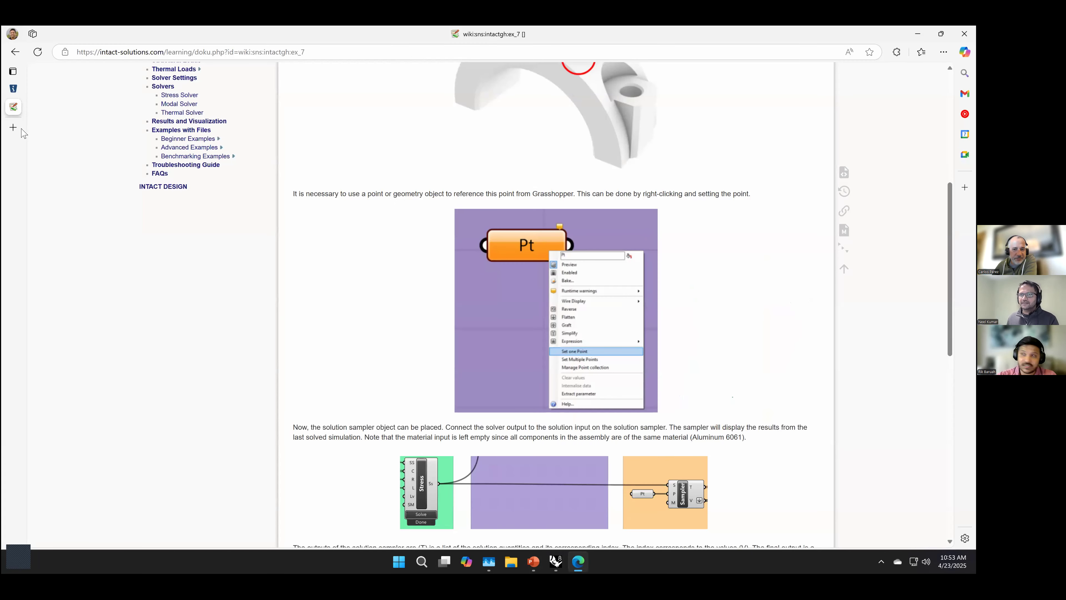
pyautogui.click(13, 128)
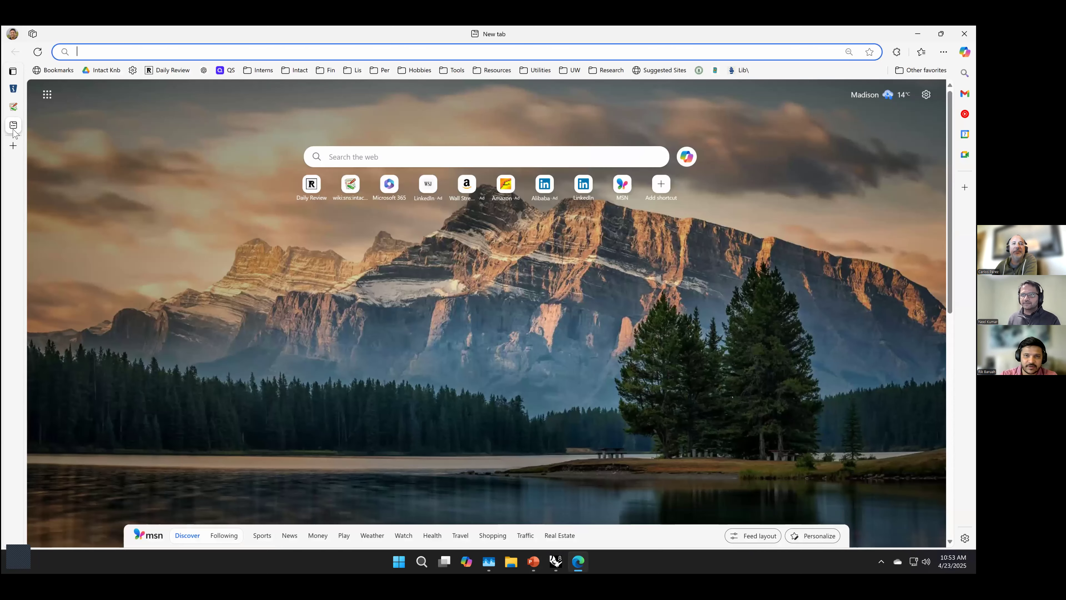
pyautogui.write('inta')
pyautogui.press('BackSpace')
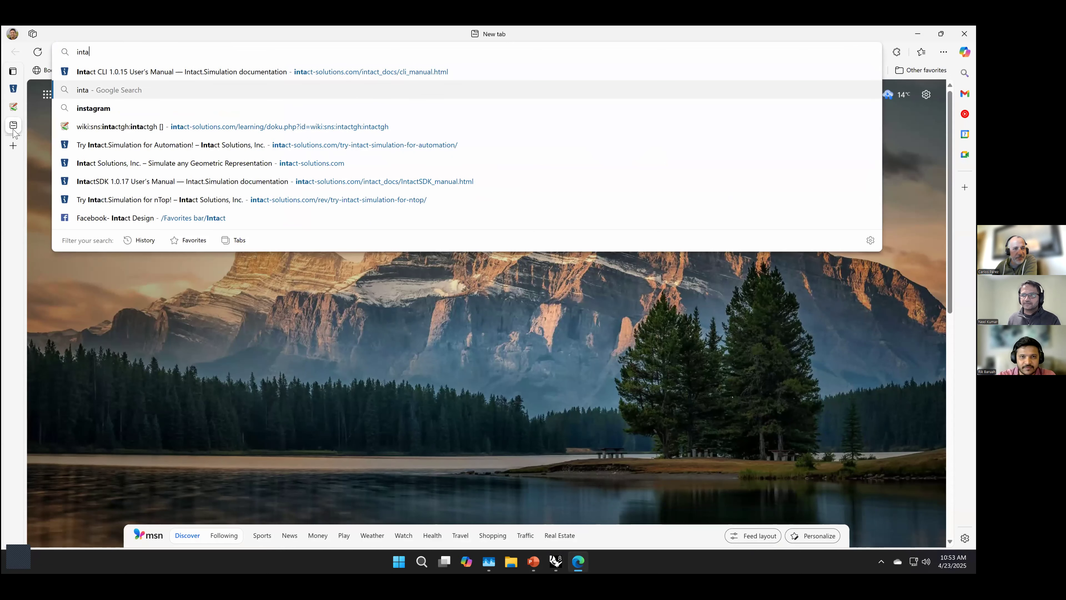
pyautogui.press('Down')
pyautogui.press('Down')
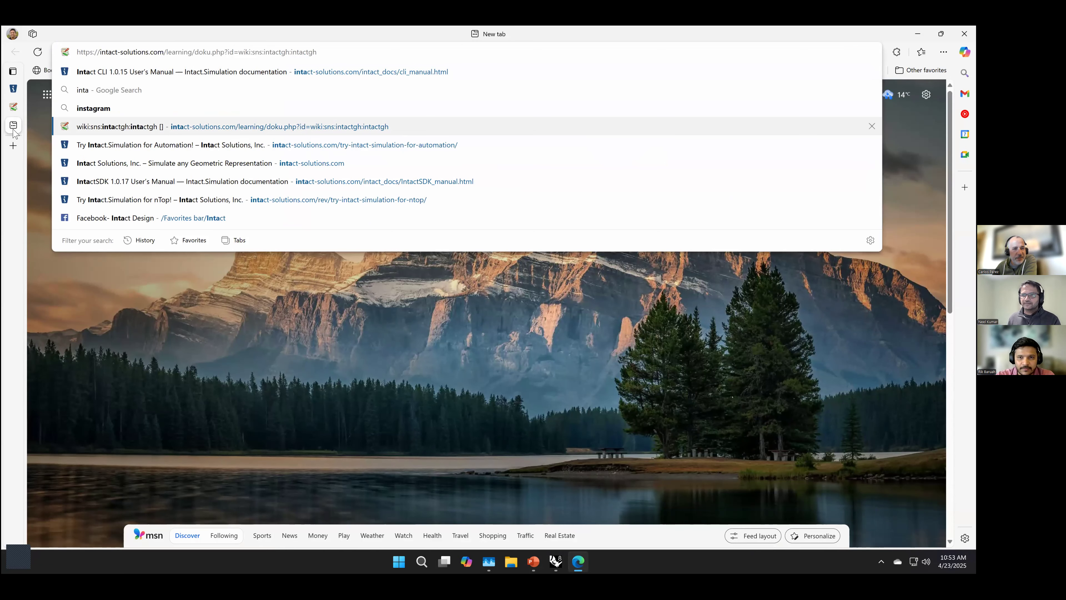
pyautogui.press('Down')
pyautogui.press('Down')
pyautogui.press('Return')
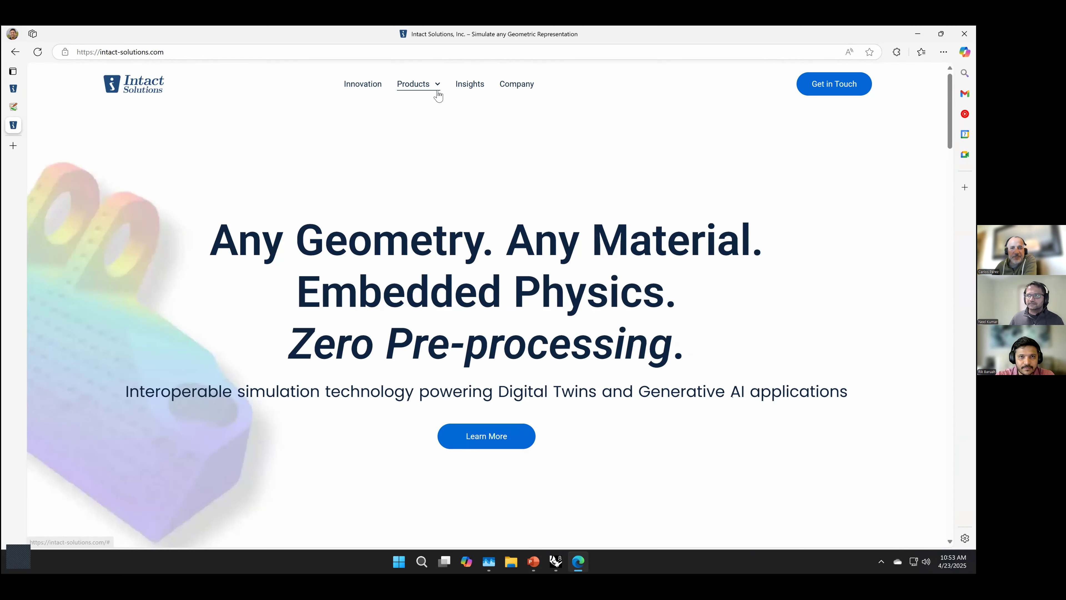
# Step: Open a product page from the Intact Solutions site's list of products
pyautogui.moveTo(436, 93)
pyautogui.click(441, 126)
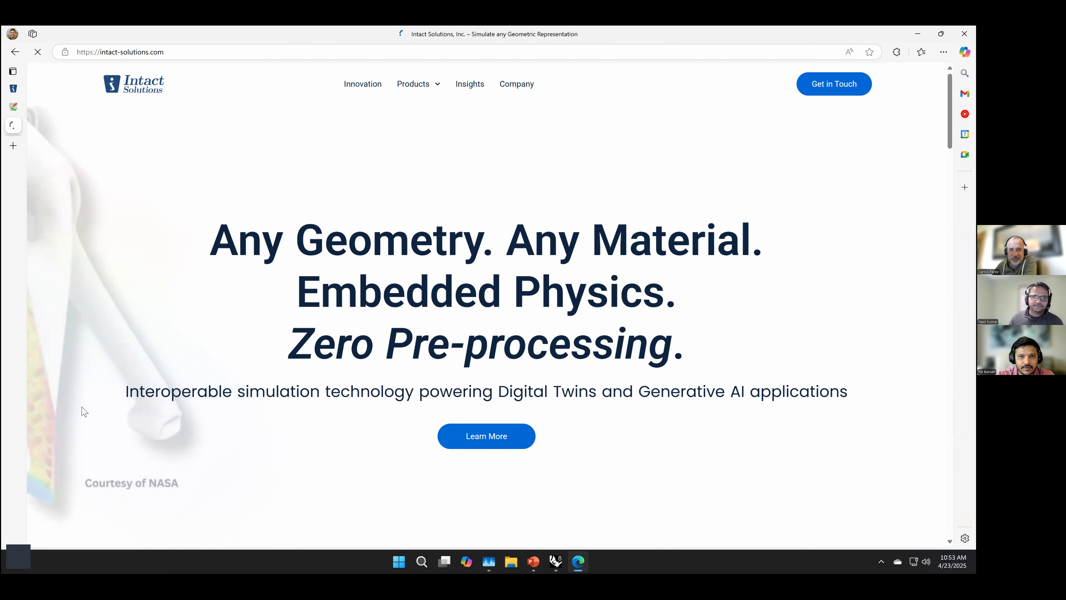